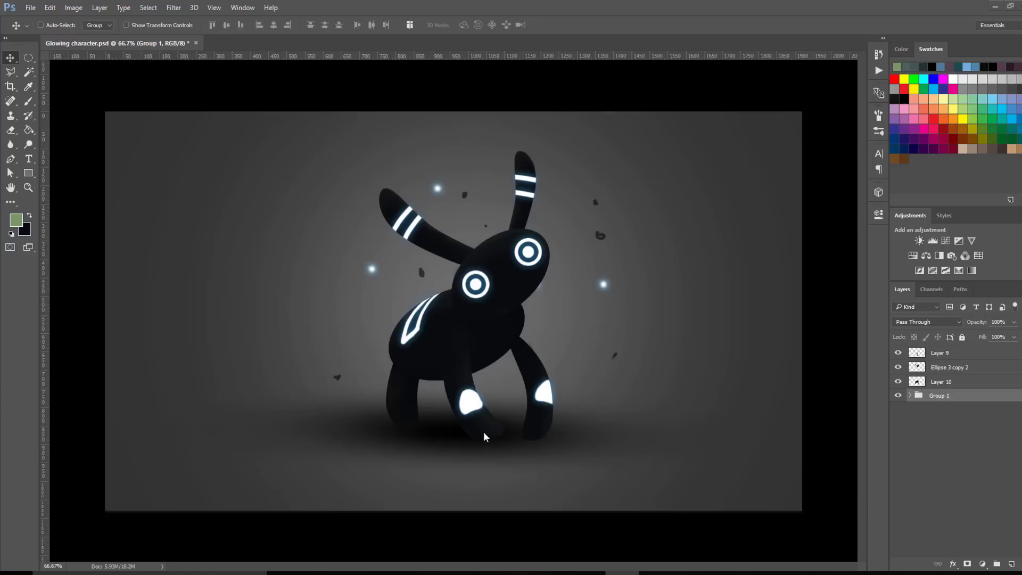
- Hide and reshow Layer 9, Ellipse 3 copy 2, Layer 10 and Group 1 one at a time to examine what each contains
left_click(898, 353)
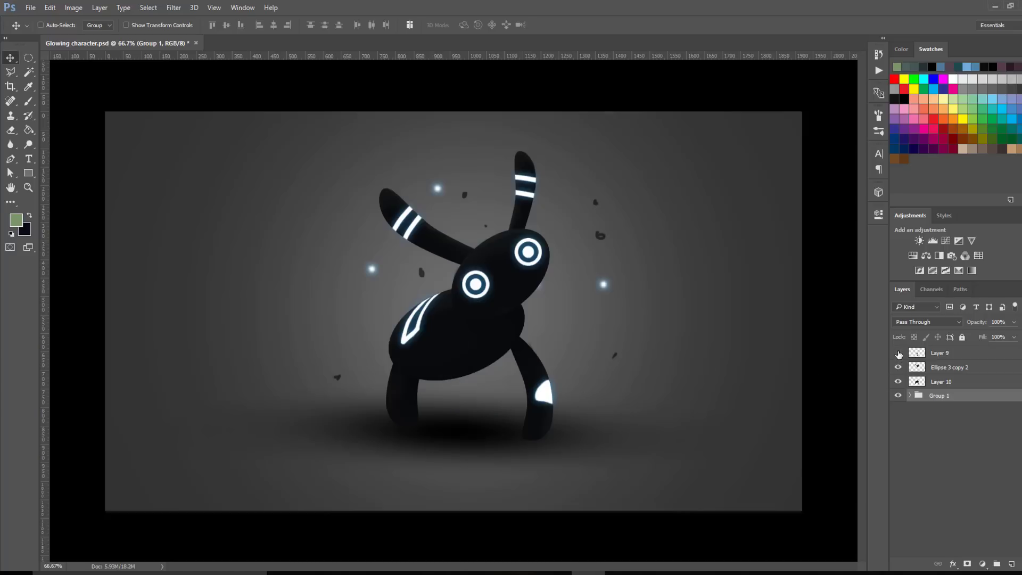
left_click(899, 353)
left_click(898, 367)
left_click(898, 368)
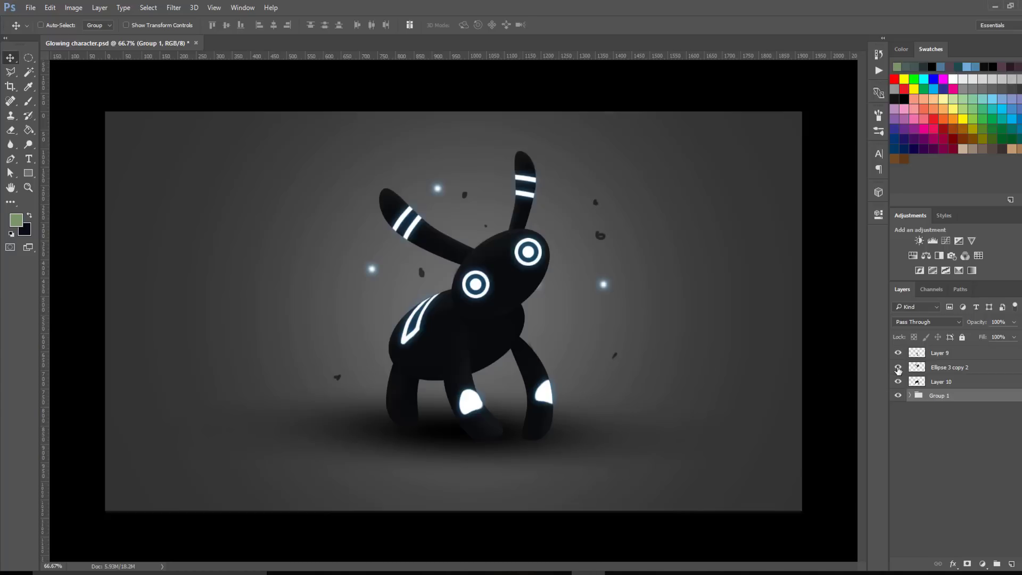
left_click(898, 382)
left_click(898, 381)
left_click(898, 395)
left_click(898, 395)
- Group Layer 10, Ellipse 3 copy 2 and Layer 9, duplicate the group, and expand the original group
left_click(940, 382)
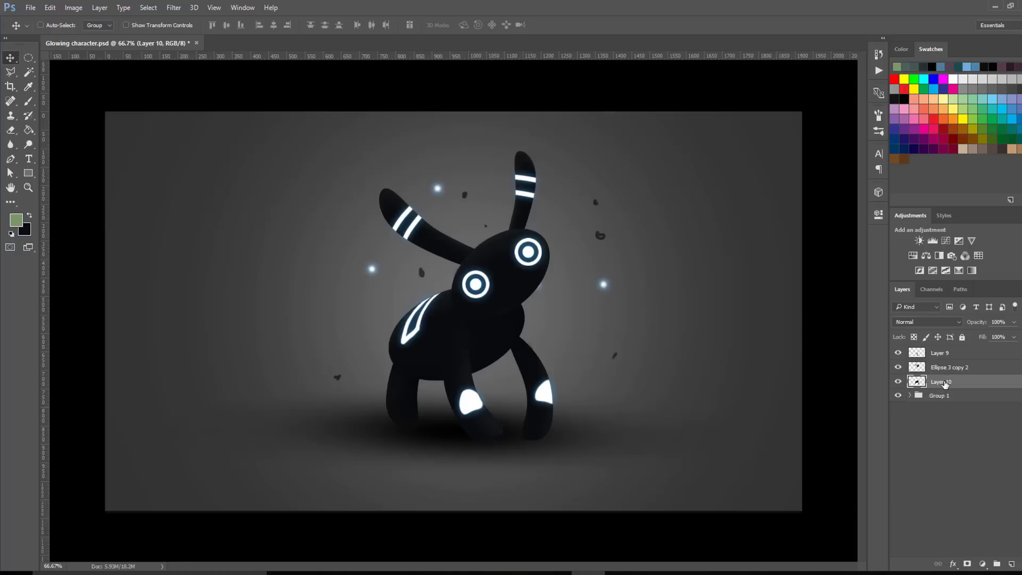
left_click(946, 353, "shift")
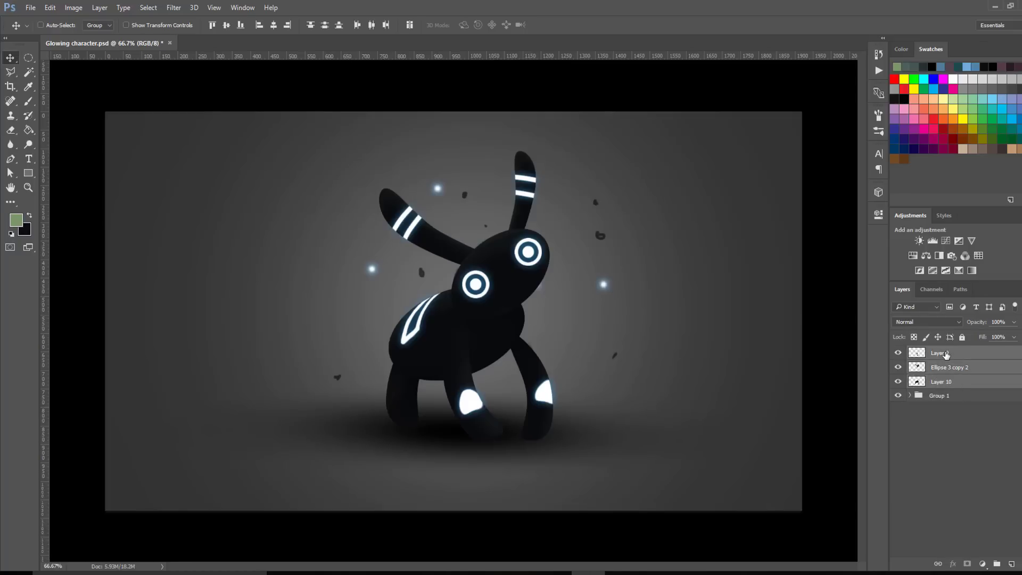
left_click_drag(946, 353, 999, 565)
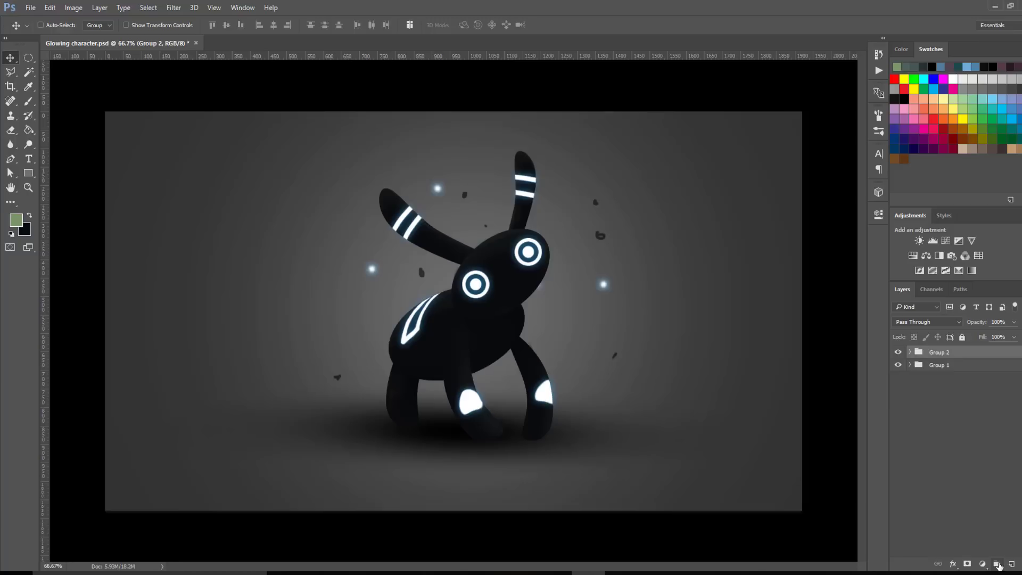
key("ctrl+j")
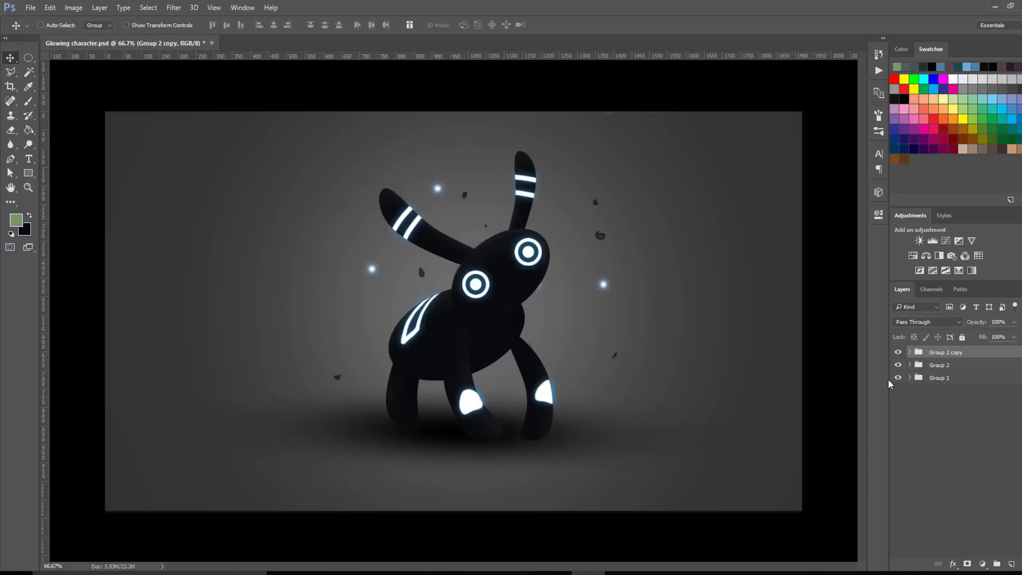
left_click(910, 365)
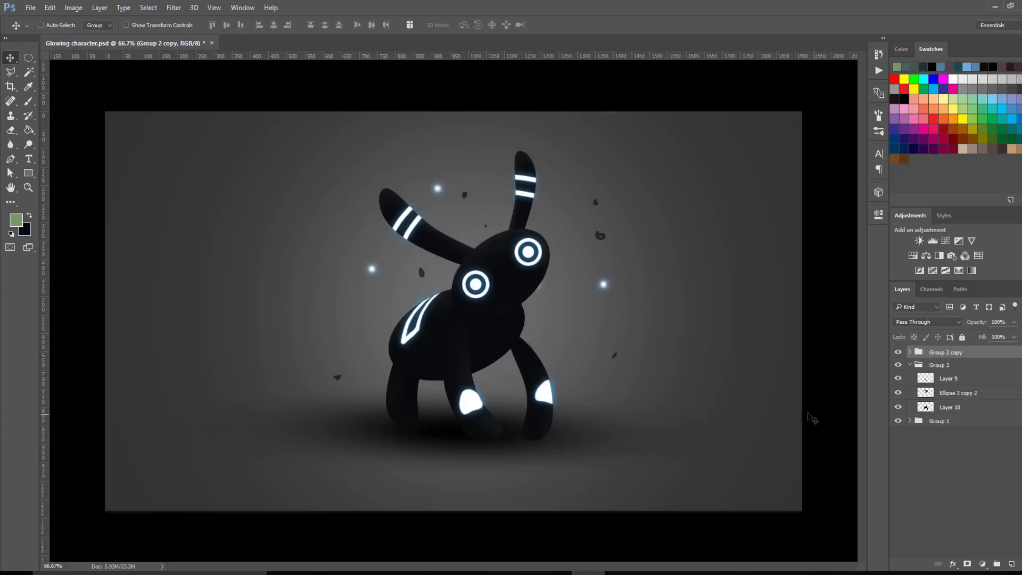
- Show the Timeline and create a frame animation in it
left_click(241, 9)
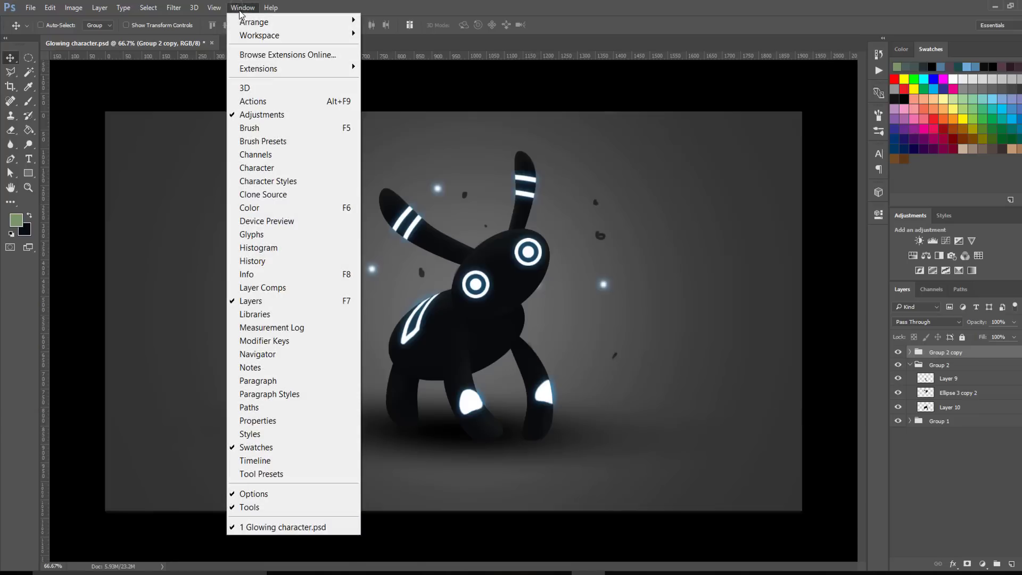
left_click(286, 462)
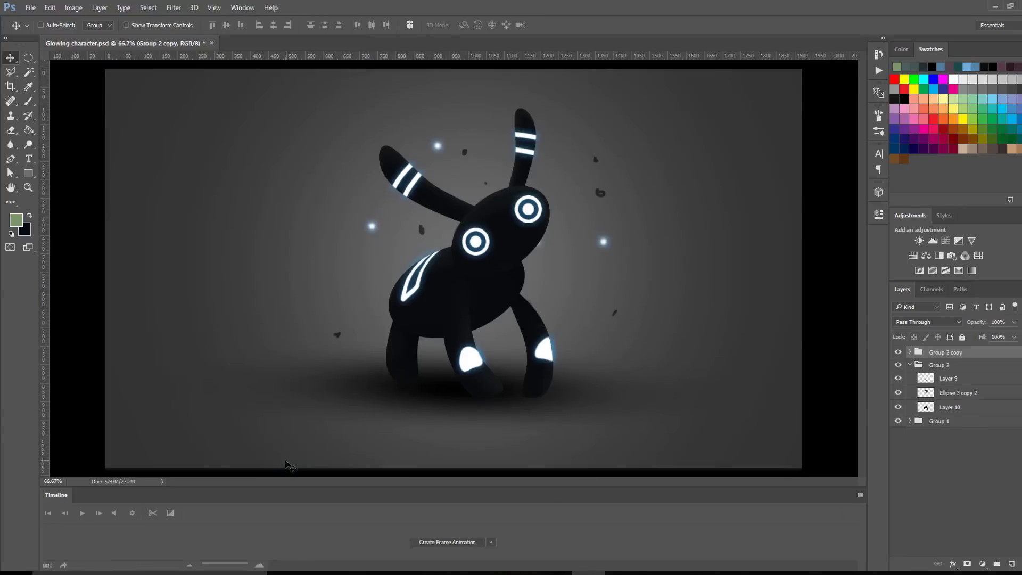
left_click(490, 543)
left_click(487, 537)
left_click(465, 544)
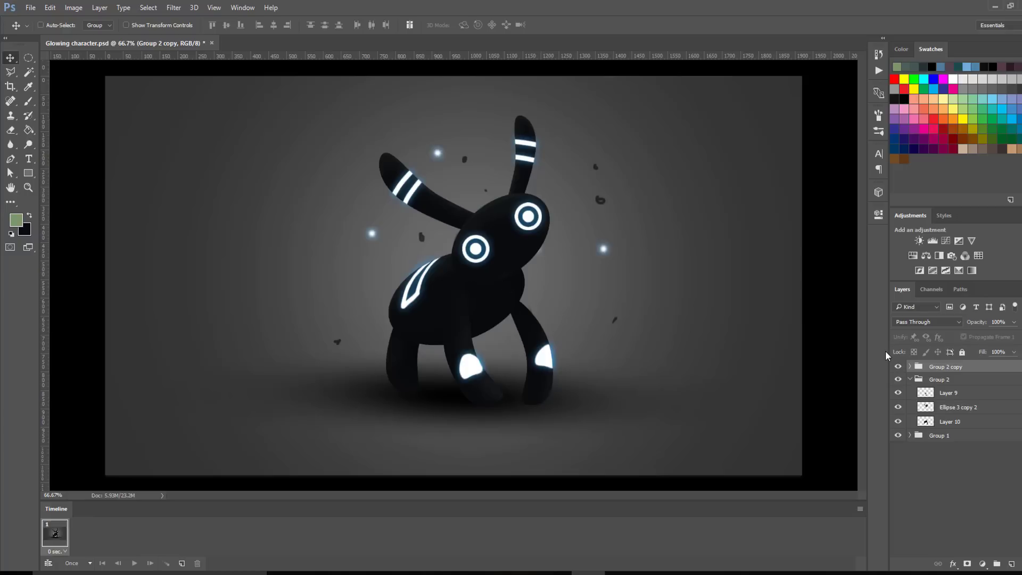
- Start Puppet Warp on Layer 10 inside Group 2 copy and place pins at the foot and top of the hind leg
left_click(910, 380)
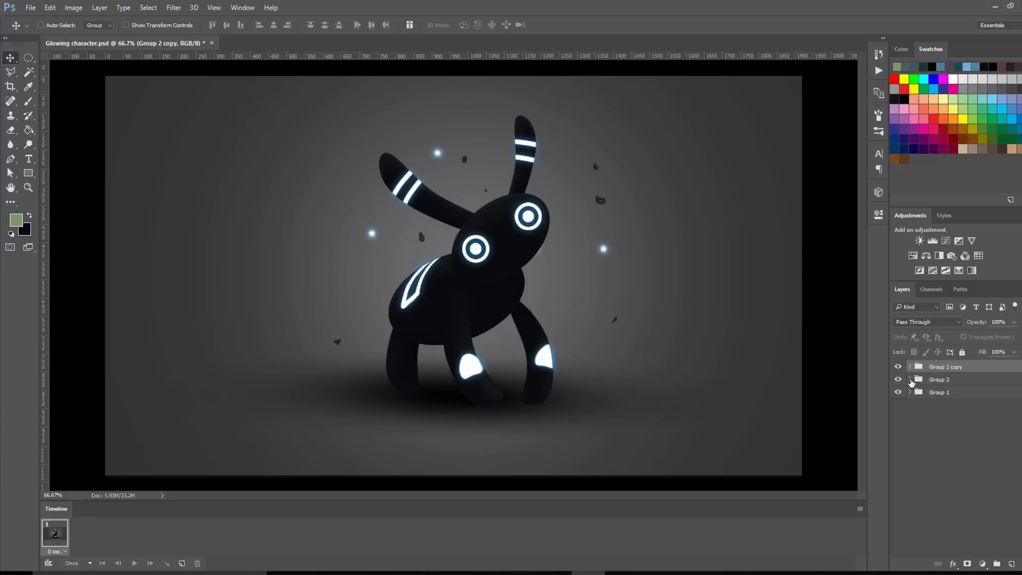
left_click(910, 367)
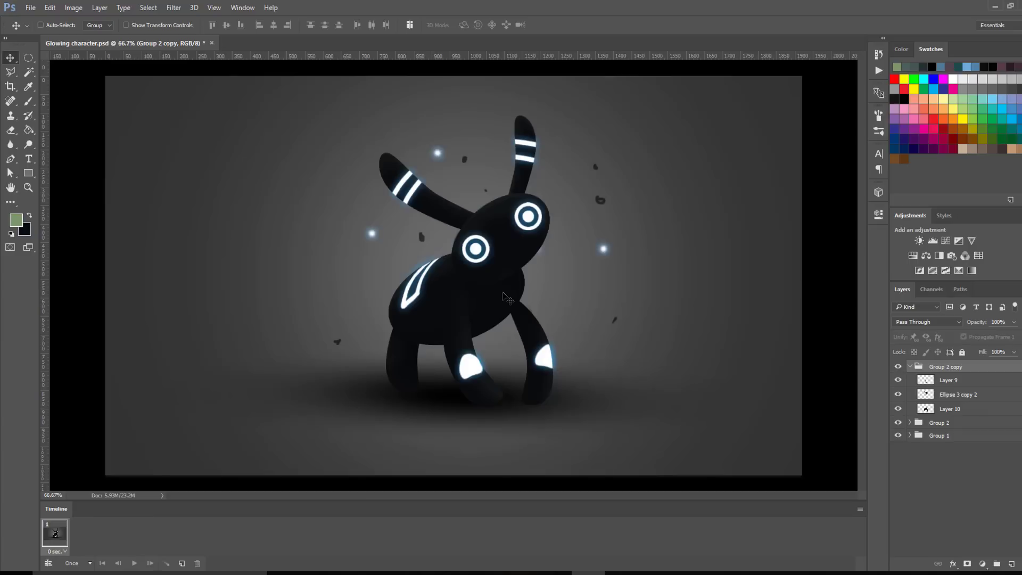
left_click(955, 410)
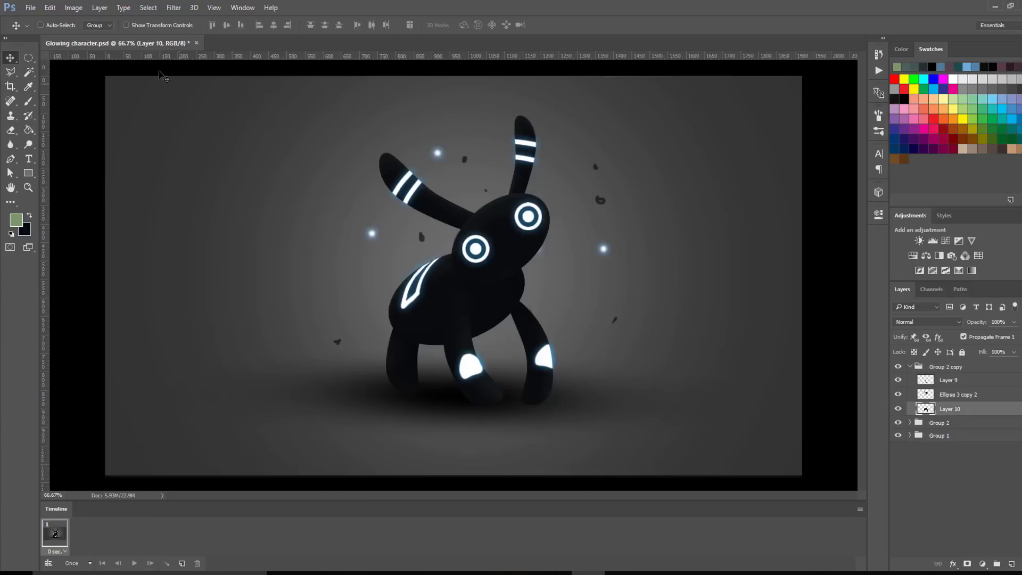
left_click(50, 9)
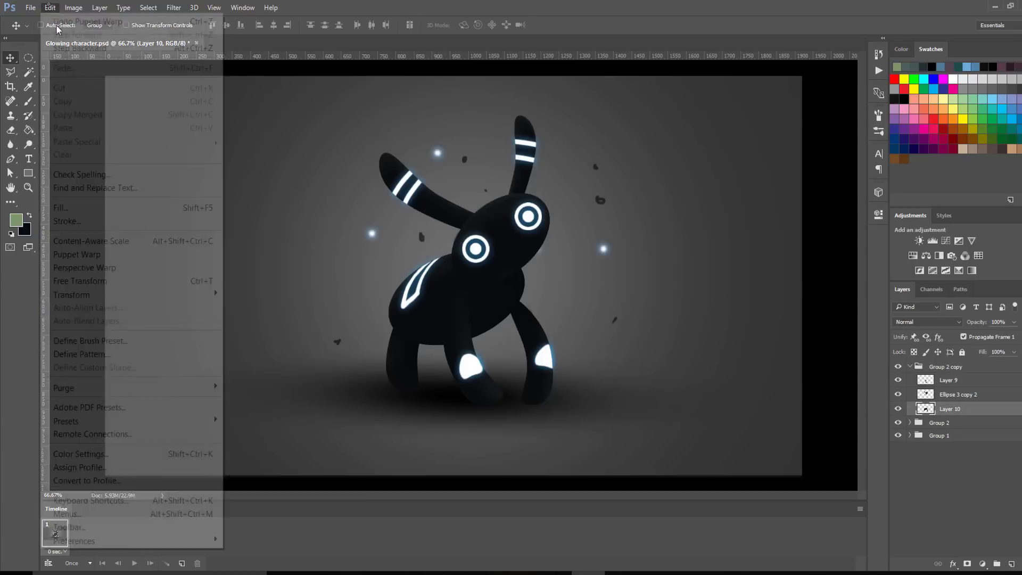
left_click(122, 255)
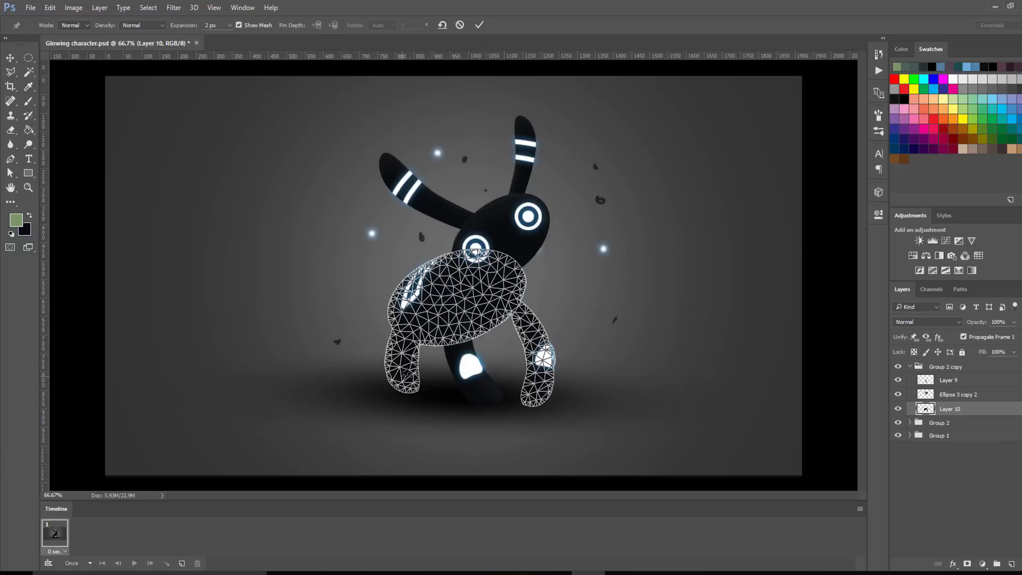
left_click(401, 376)
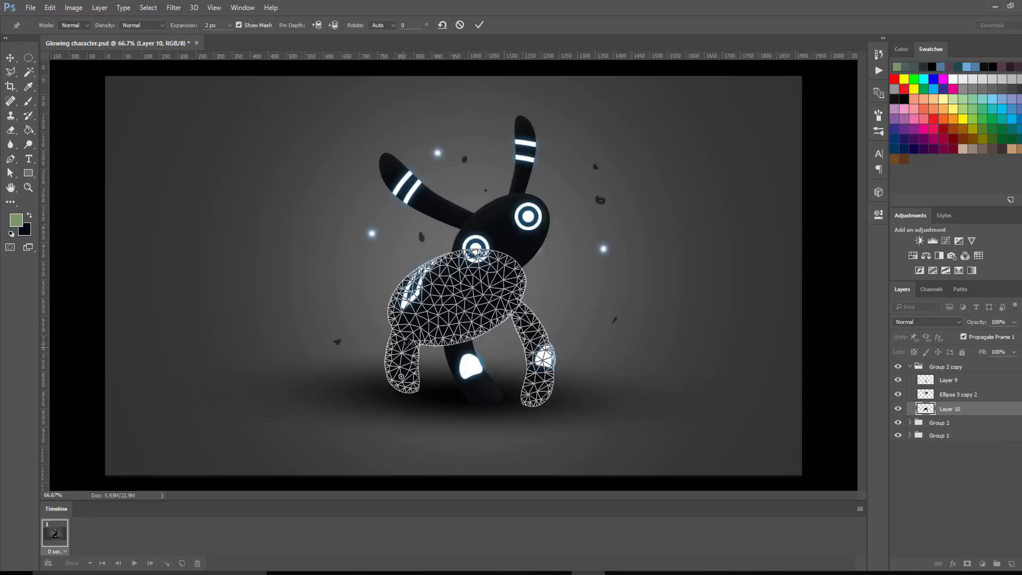
left_click(404, 337)
- Undo a trial move of the hind foot pin, then add three pins along the far front leg and one on the belly
mouse_move(409, 381)
left_mouse_down()
mouse_move(390, 372)
mouse_move(419, 369)
left_mouse_up()
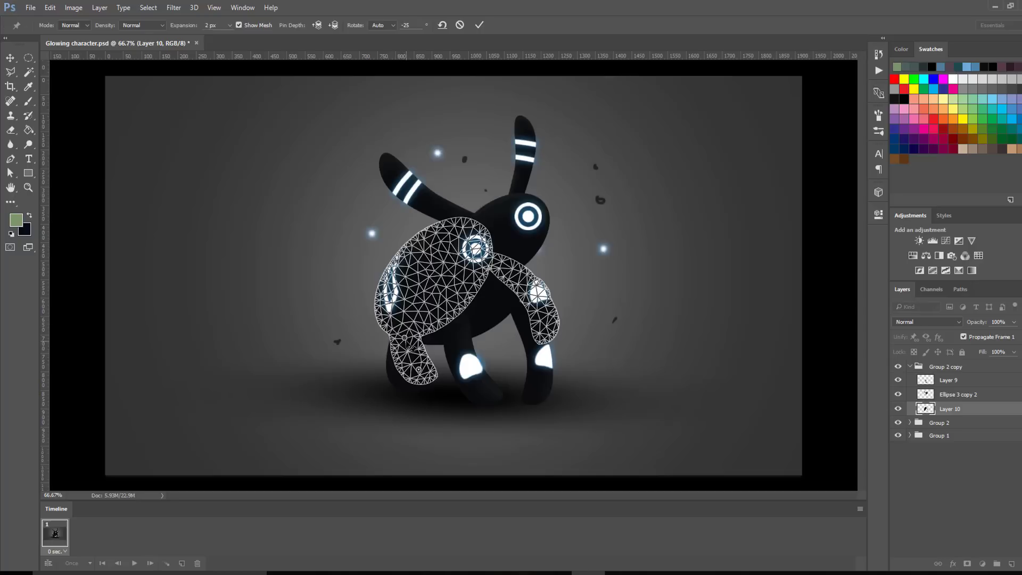
key("ctrl+z")
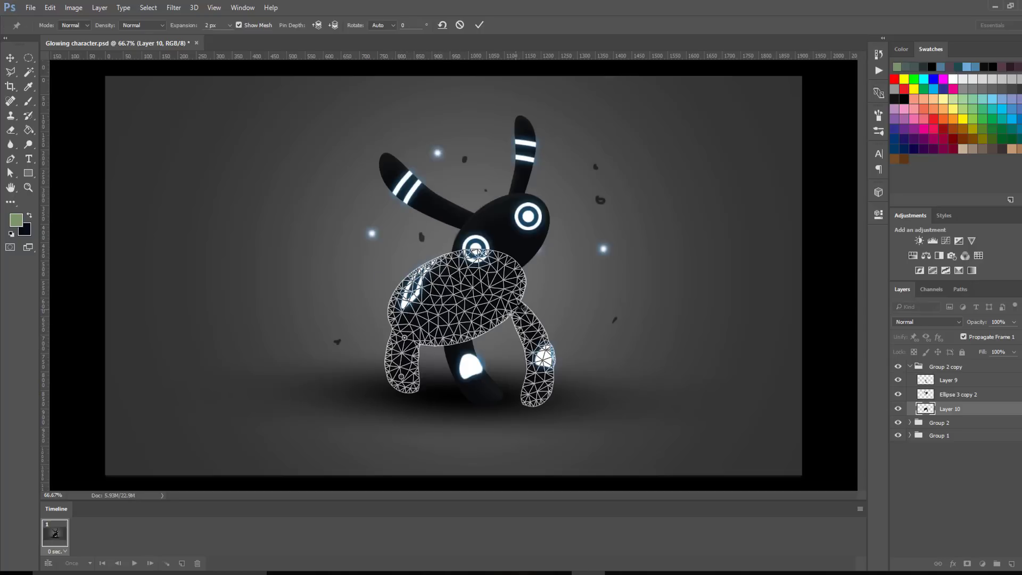
left_click(516, 307)
left_click(538, 347)
left_click(535, 393)
left_click(467, 337)
- Shift the hind foot pin slightly up and toward the front, raise the far front leg's lower pins slightly, and apply the warp
mouse_move(403, 377)
left_mouse_down()
mouse_move(405, 338)
mouse_move(403, 379)
left_mouse_up()
key("ctrl+z")
left_click_drag(402, 377, 406, 373)
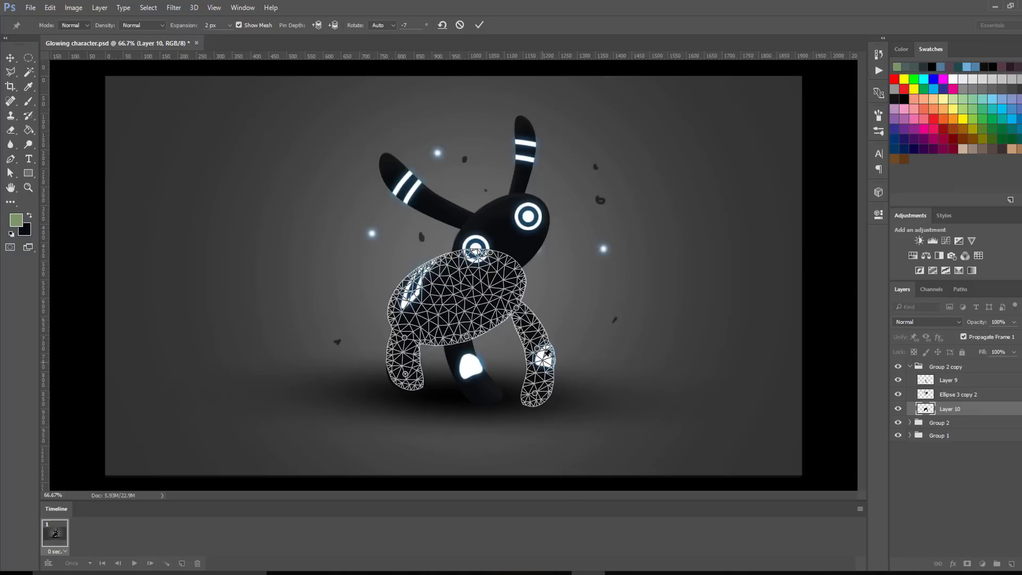
left_click_drag(544, 354, 545, 348)
left_click_drag(538, 395, 538, 394)
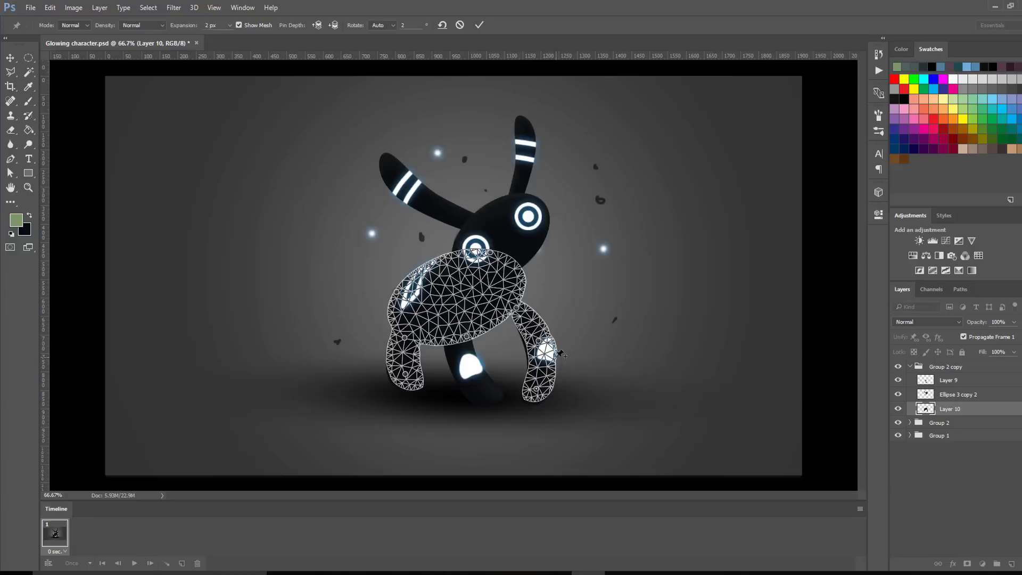
key("Return")
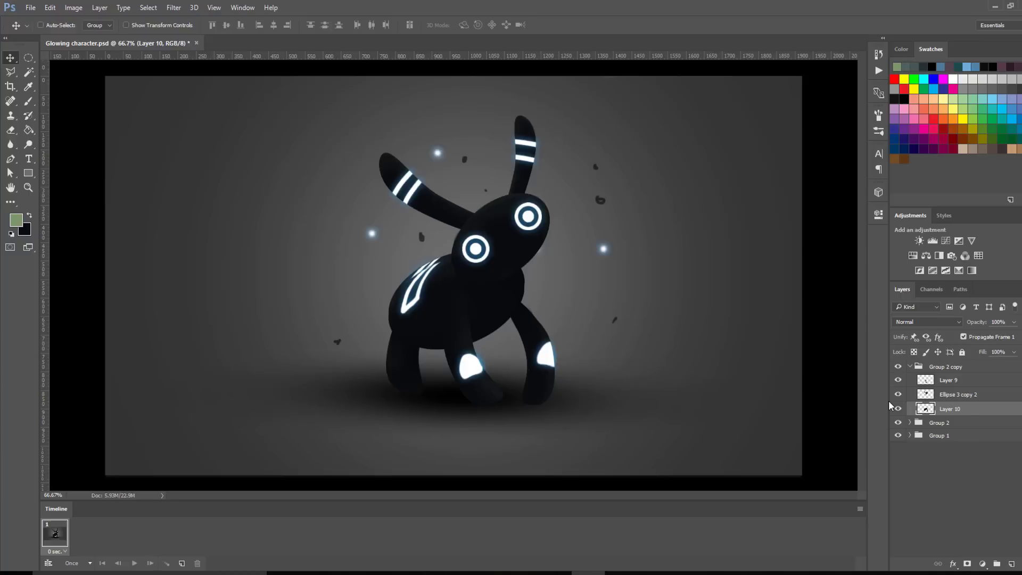
- Toggle the visibility of Group 2 copy repeatedly to compare the warped body with the original pose
left_click(899, 367)
left_click(900, 367)
left_click(900, 367)
left_click(900, 367)
left_click(901, 368)
left_click(901, 368)
left_click(902, 367)
left_click(901, 367)
left_click(902, 367)
left_click(902, 367)
left_click(902, 367)
left_click(902, 367)
left_click(902, 368)
left_click(902, 367)
left_click(902, 367)
- Puppet Warp Layer 9 with pins at the near front leg's top, middle and foot, bend it slightly at the middle, and compare with the original
left_click(952, 380)
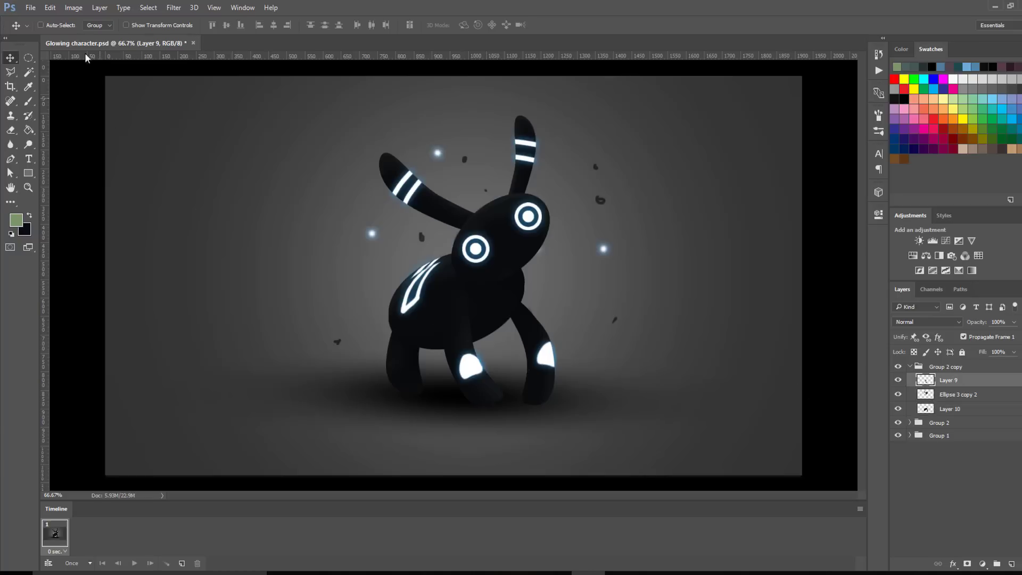
left_click(50, 8)
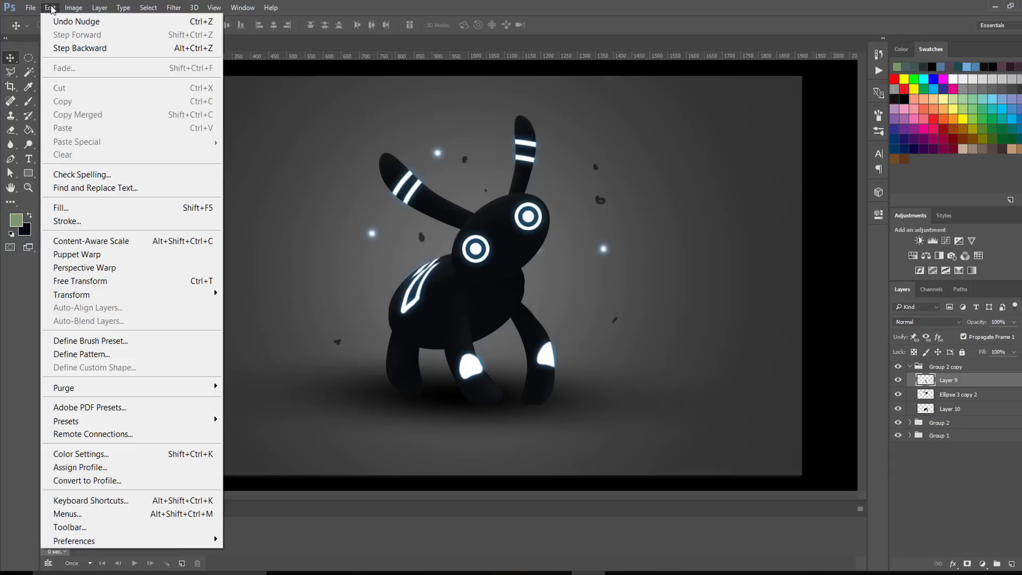
left_click(77, 254)
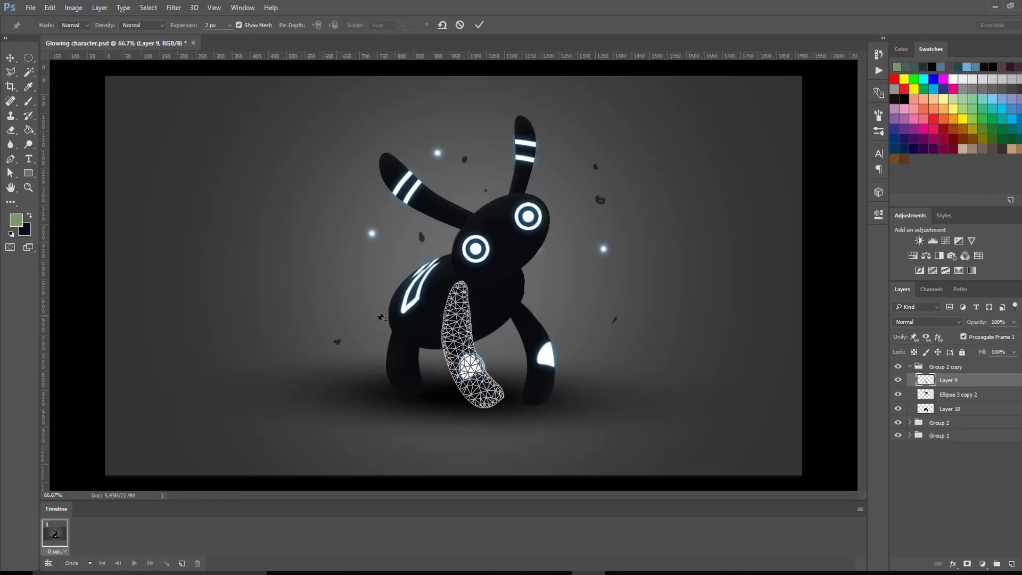
left_click(461, 289)
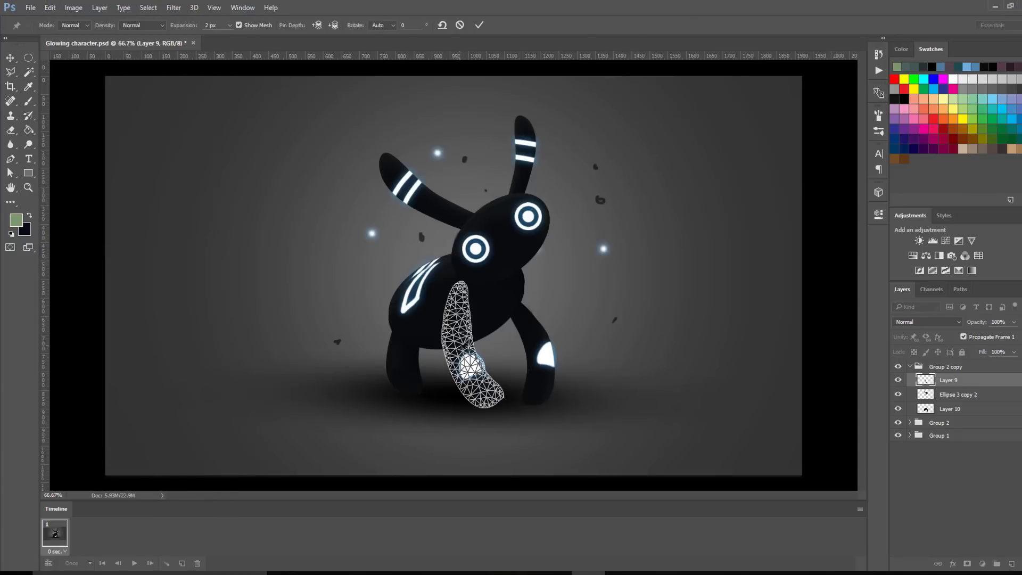
left_click(457, 345)
left_click(484, 393)
left_click_drag(462, 349, 492, 357)
key("Return")
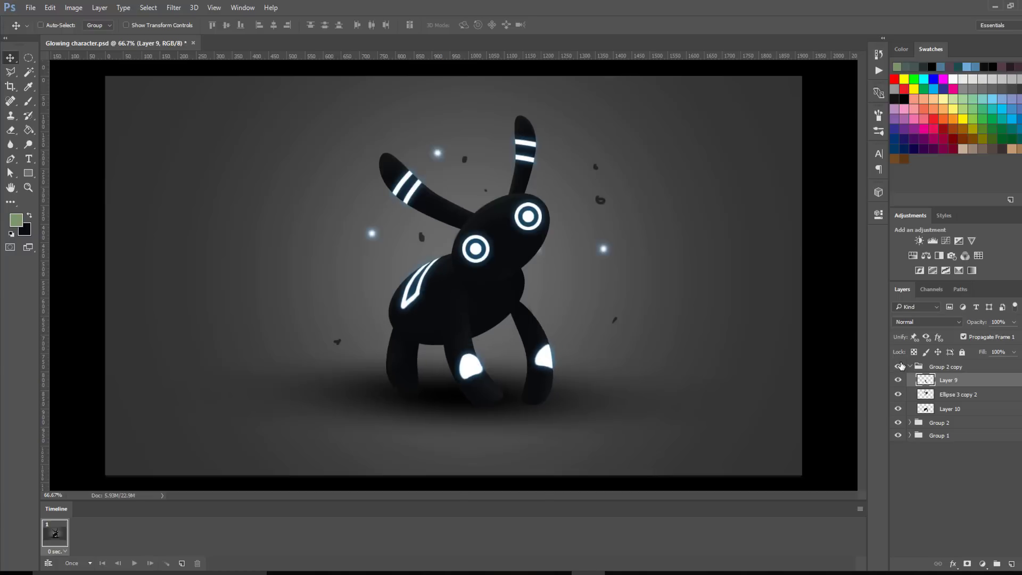
left_click(899, 366)
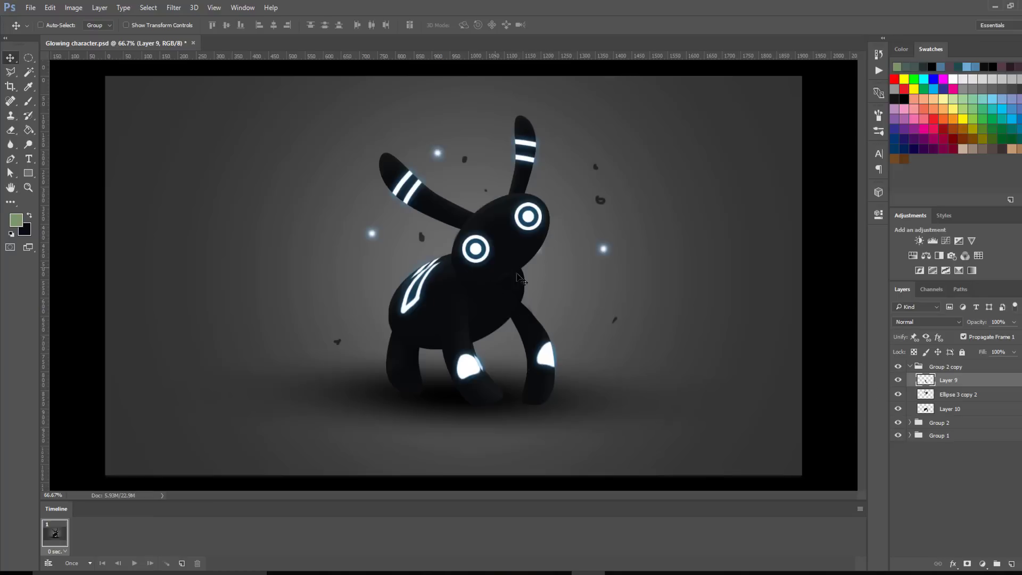
- Free Transform the Ellipse 3 copy 2 head layer by about 2° clockwise around a pivot on the lower face, then nudge it slightly down
left_click(951, 395)
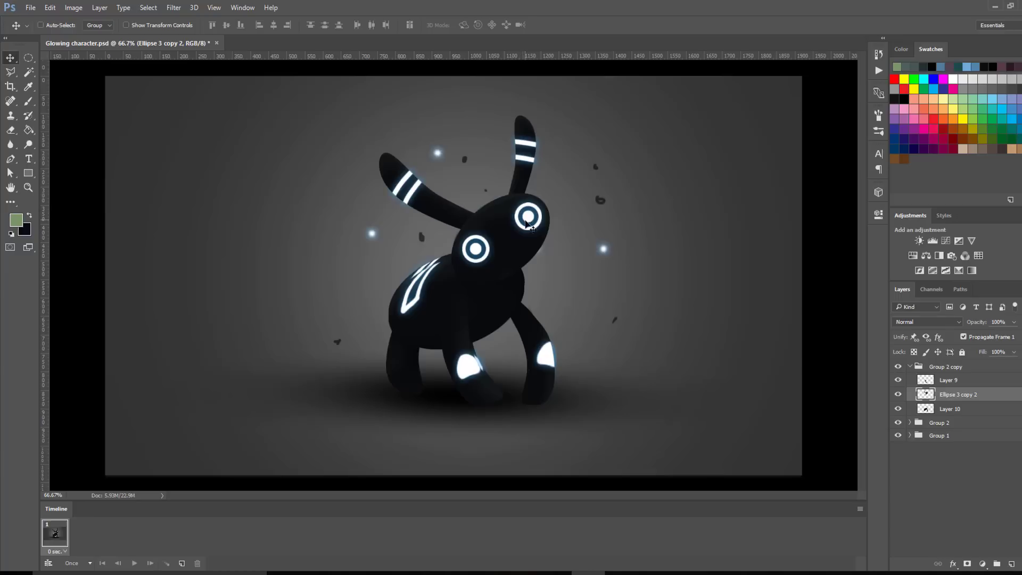
key("ctrl+t")
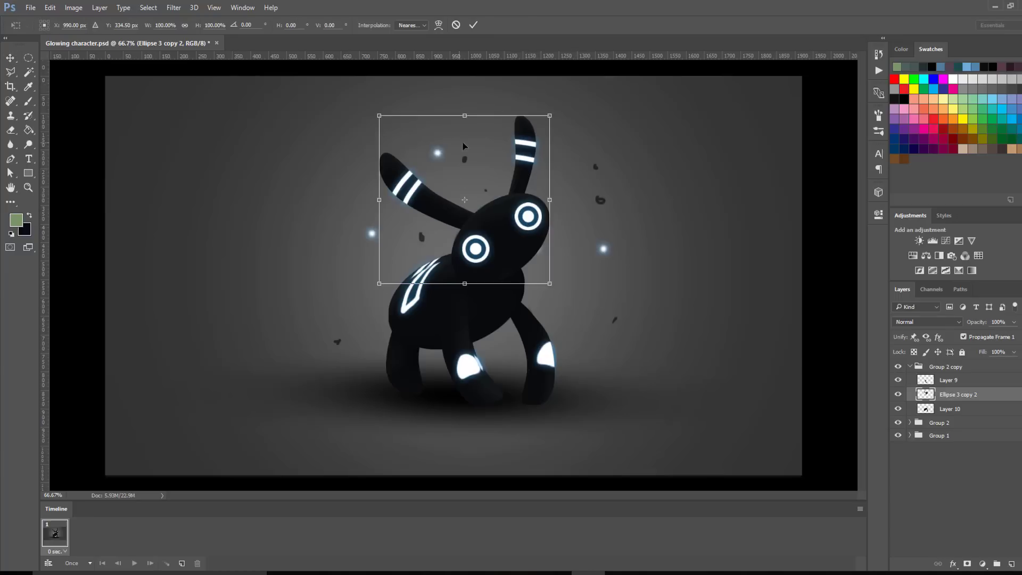
left_click_drag(579, 84, 613, 123)
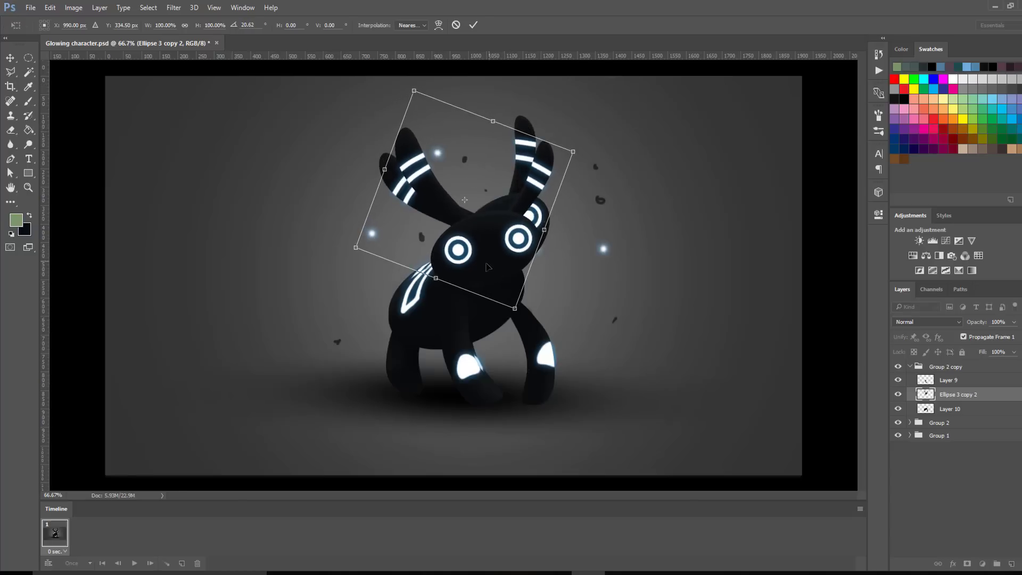
key("ctrl+z")
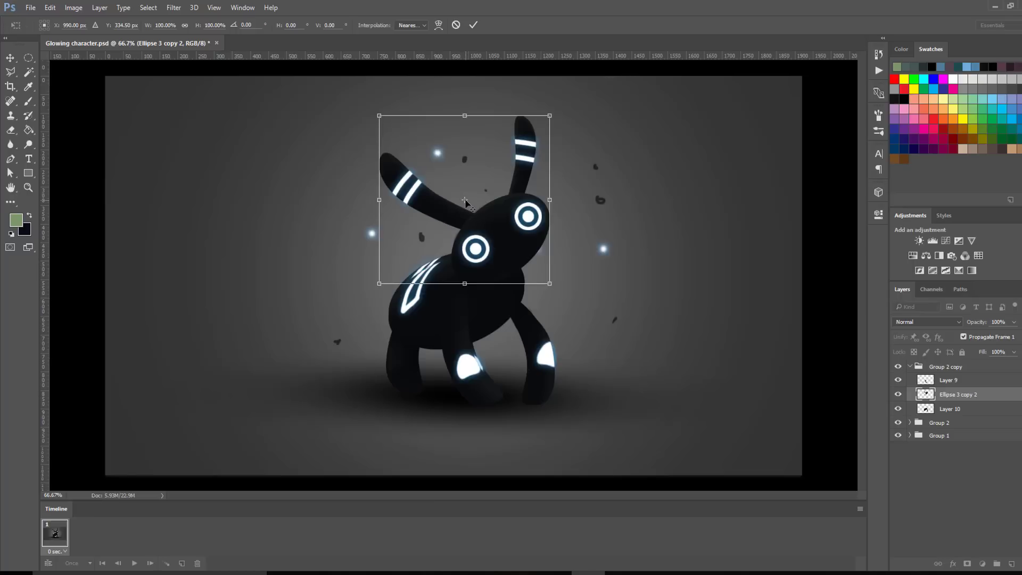
left_click_drag(464, 202, 495, 258)
mouse_move(566, 97)
left_mouse_down()
mouse_move(596, 104)
mouse_move(570, 112)
left_mouse_up()
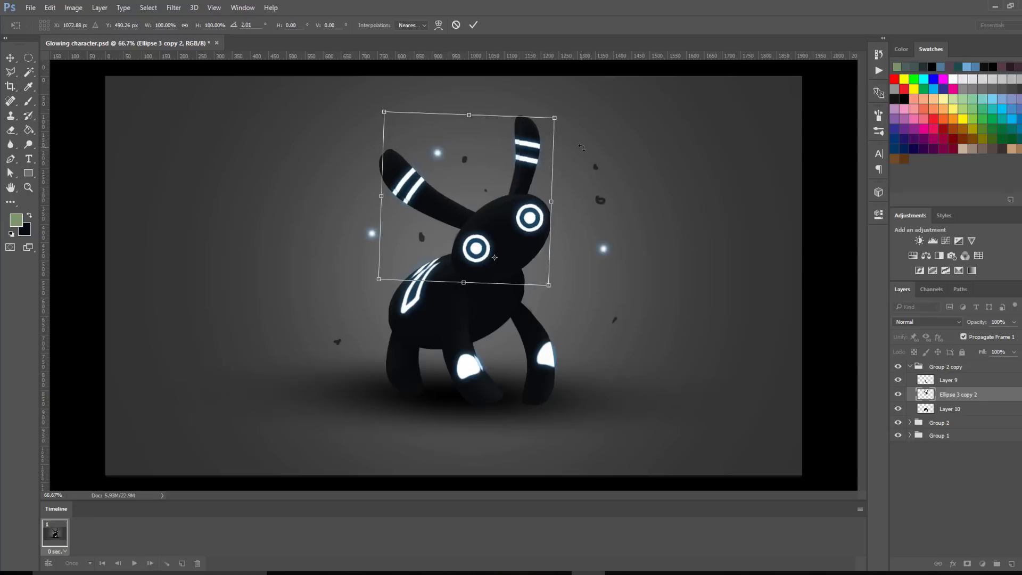
key("Return")
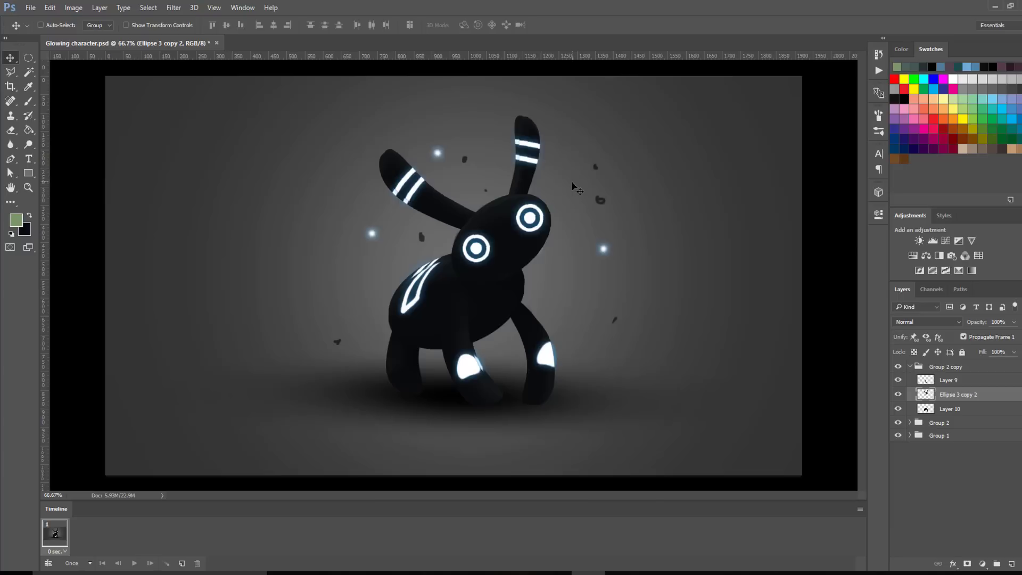
key("Down")
key("Down")
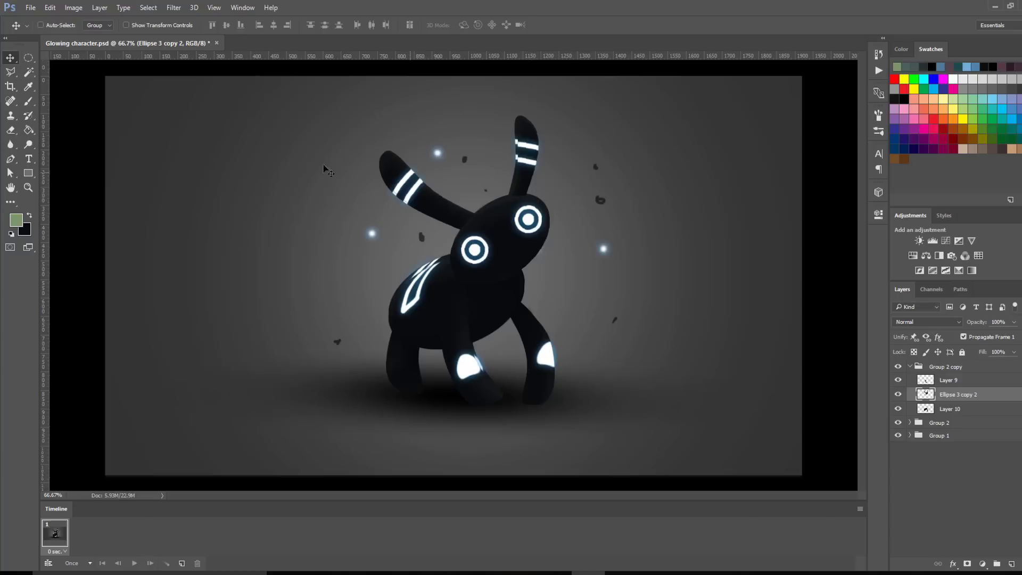
- Start a Puppet Warp on the Ellipse 3 copy 2 head layer and pin both ears, the top of the head and the face edge
left_click(51, 8)
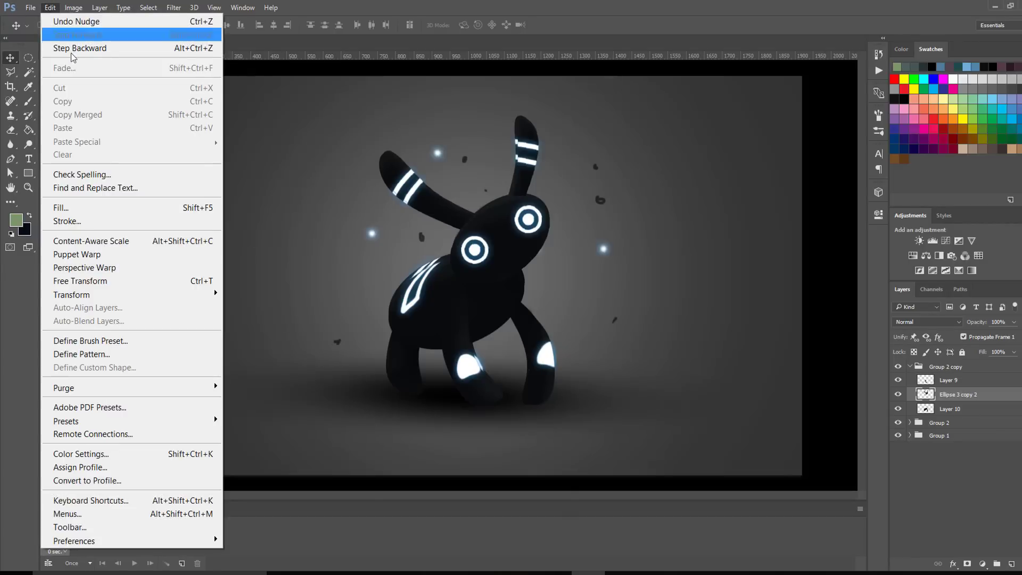
left_click(119, 255)
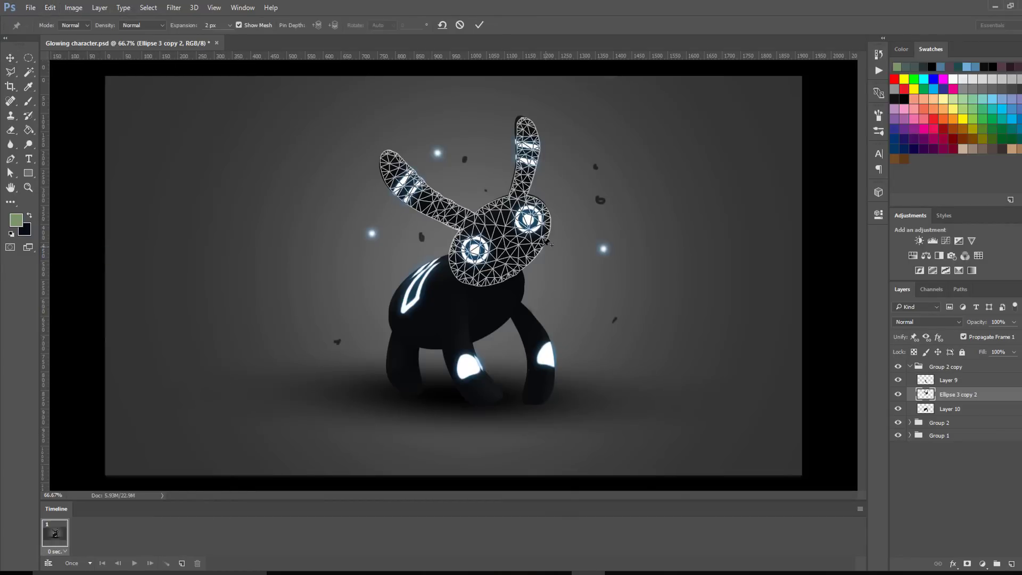
left_click(389, 157)
left_click(420, 195)
left_click(462, 218)
left_click(526, 160)
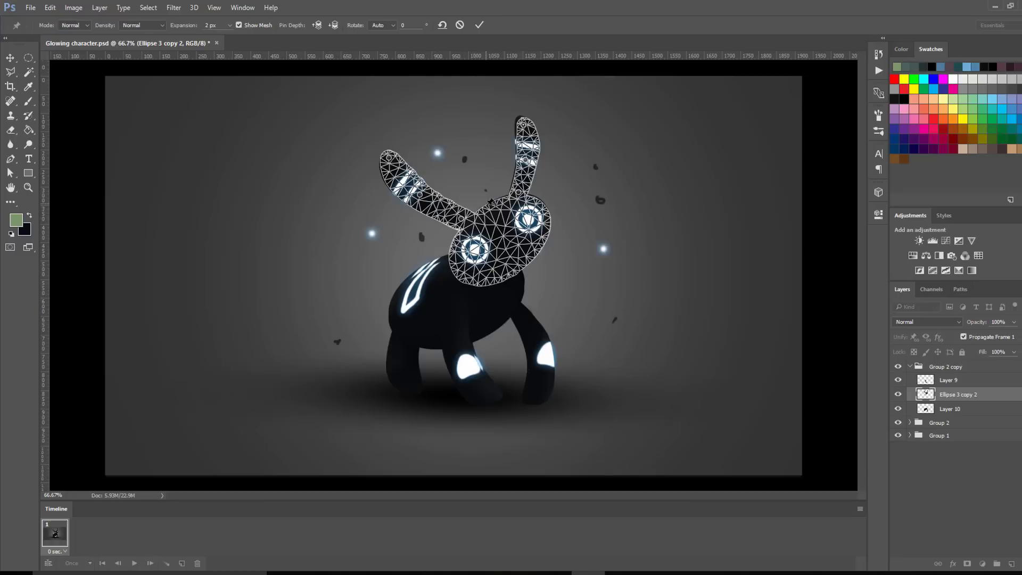
left_click(493, 206)
left_click(545, 234)
- Bend the tips of both ears slightly inward toward each other and apply the warp
left_click_drag(428, 197, 428, 197)
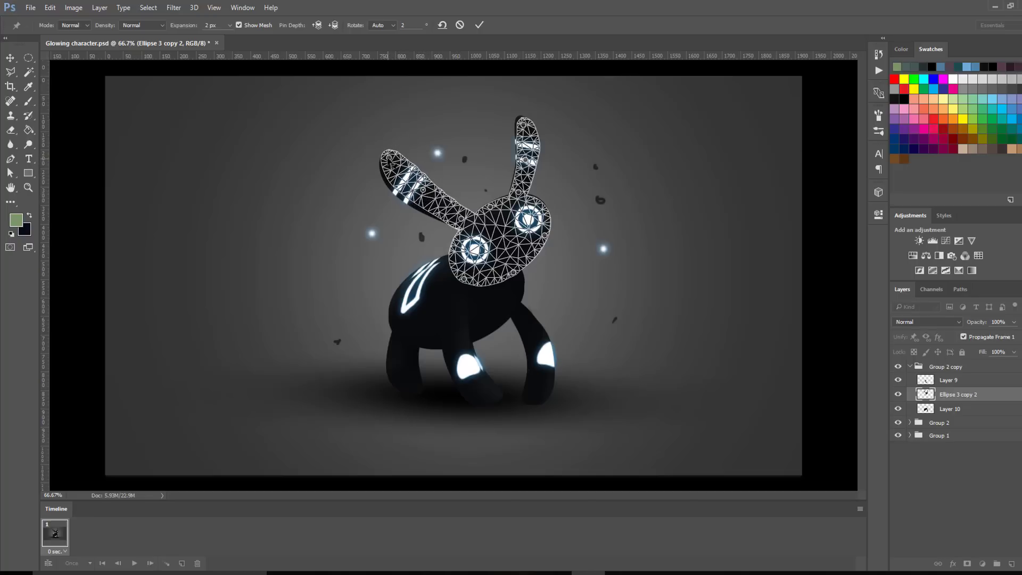
left_click_drag(387, 157, 396, 151)
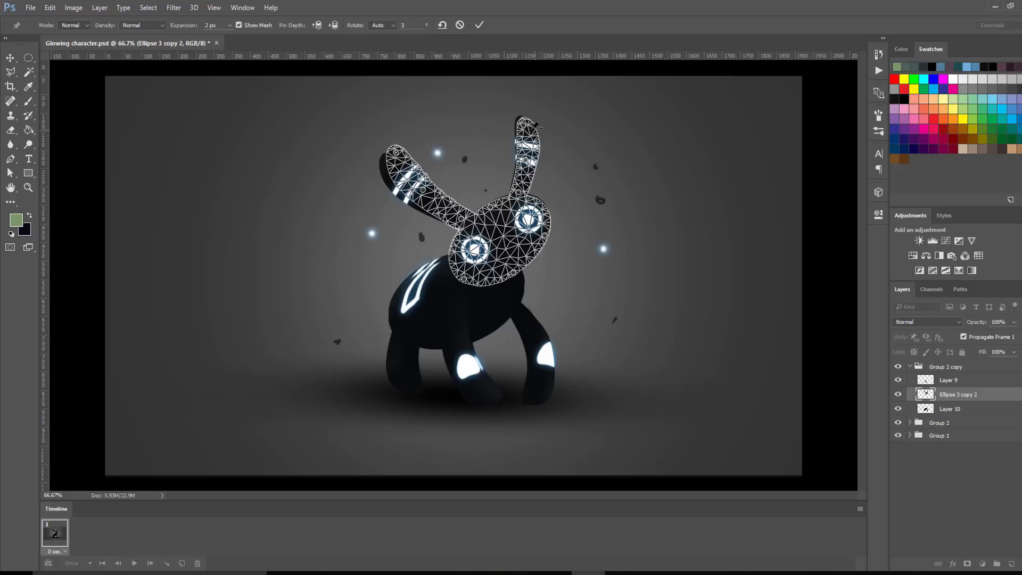
left_click_drag(526, 126, 521, 88)
left_click_drag(525, 127, 529, 125)
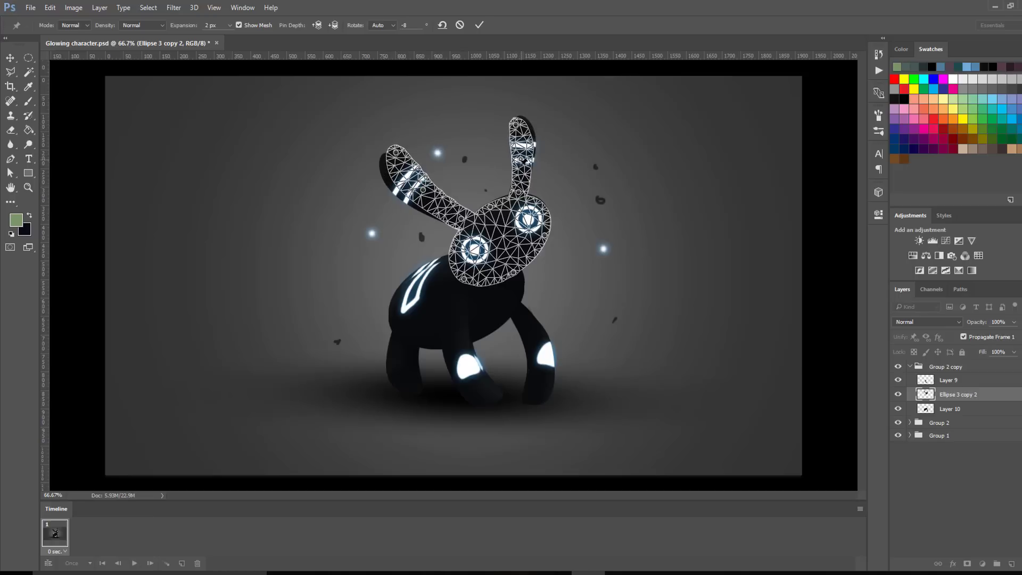
key("Return")
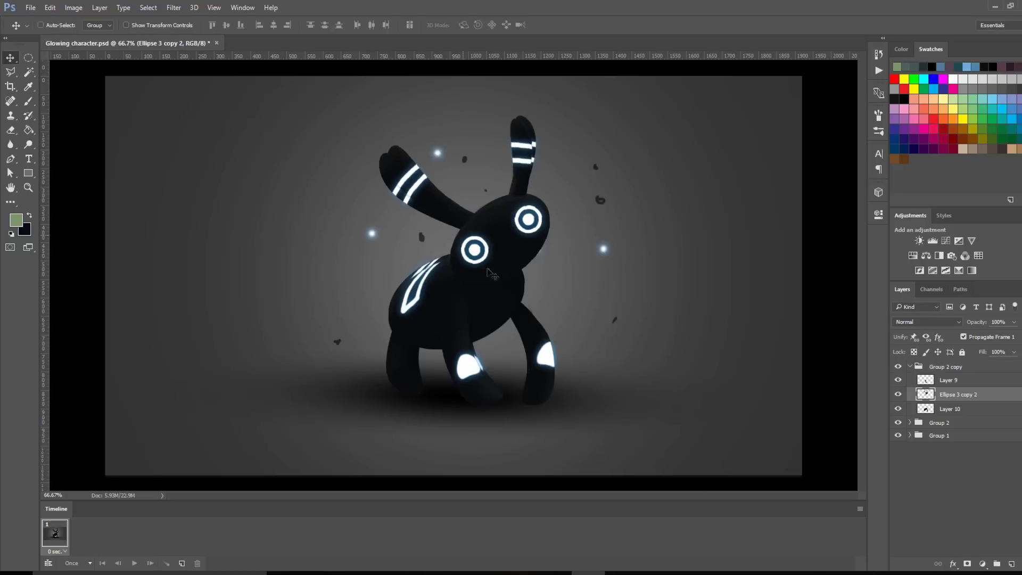
- Toggle the visibility of Group 2 copy repeatedly to compare the warped ears and head with the original pose
left_click(898, 368)
left_click(898, 367)
left_click(898, 367)
left_click(898, 368)
left_click(898, 371)
left_click(898, 371)
left_click(898, 371)
left_click(898, 372)
left_click(898, 372)
left_click(898, 372)
left_click(898, 372)
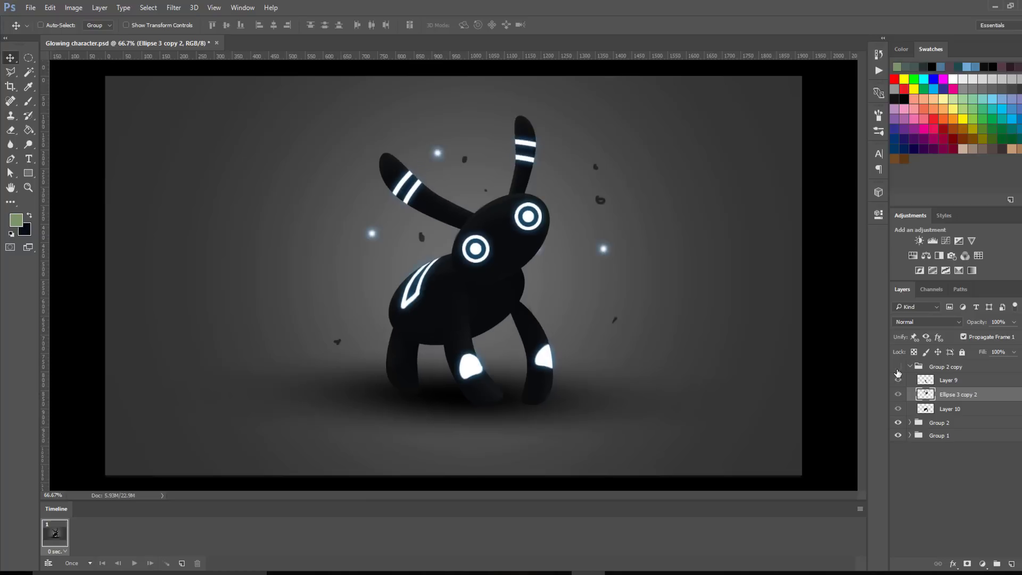
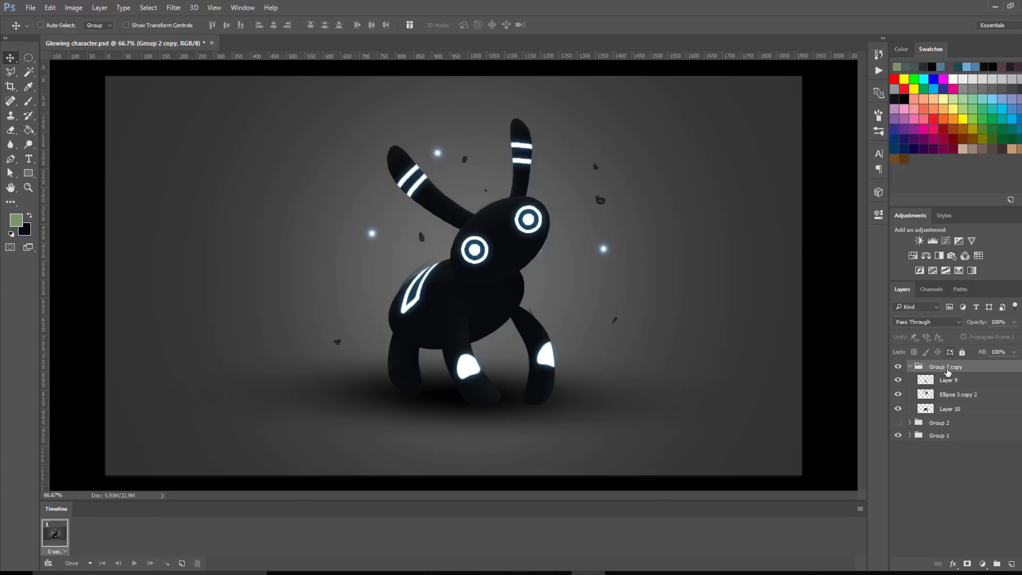
- Duplicate the Group 2 copy layer group for a third pose and collapse the source group
key("ctrl+j")
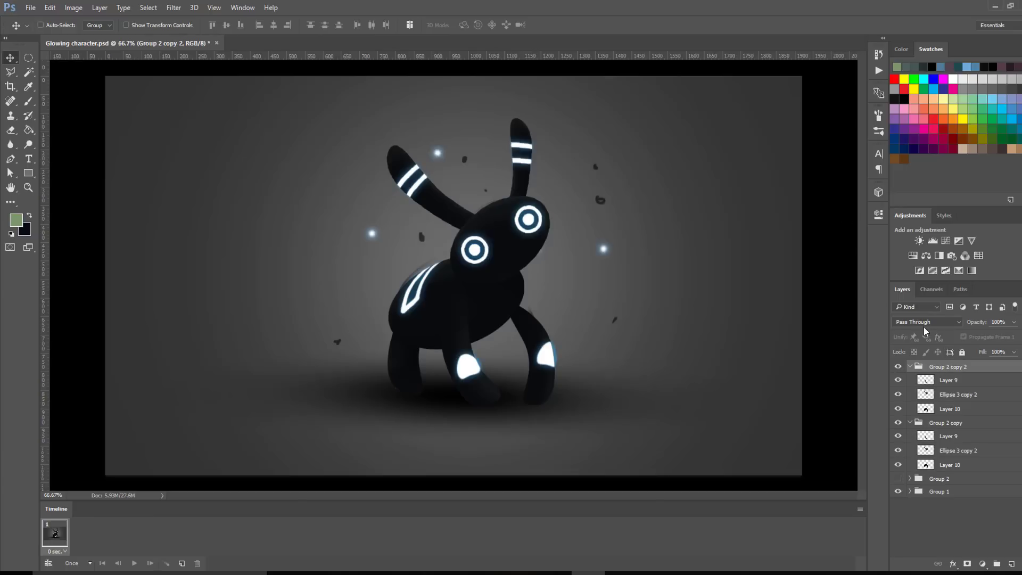
left_click(909, 423)
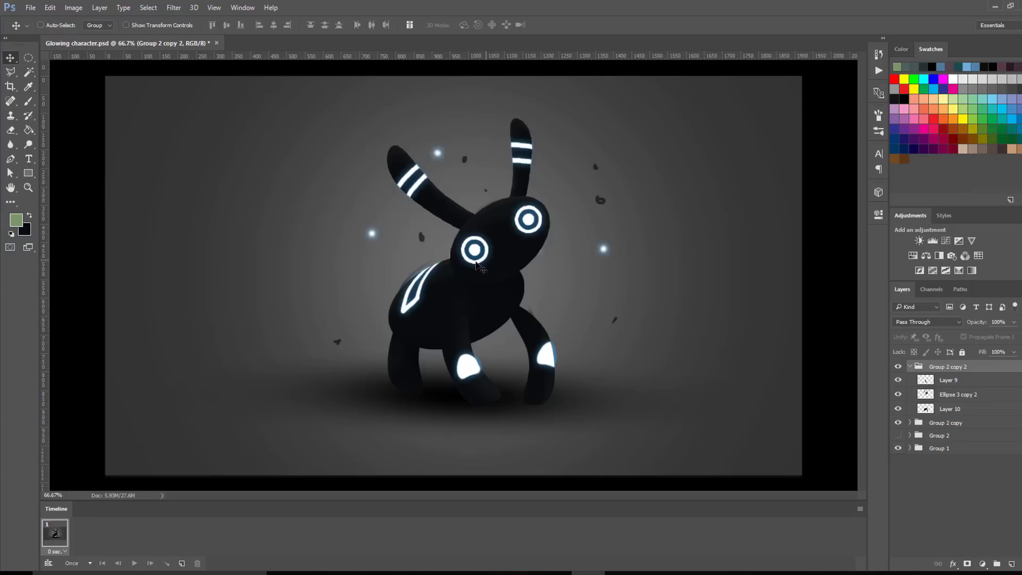
- Puppet Warp Layer 10 in Group 2 copy 2 with pins on the hind leg's top and foot, the belly, and the far front leg's top, middle and foot
left_click(945, 409)
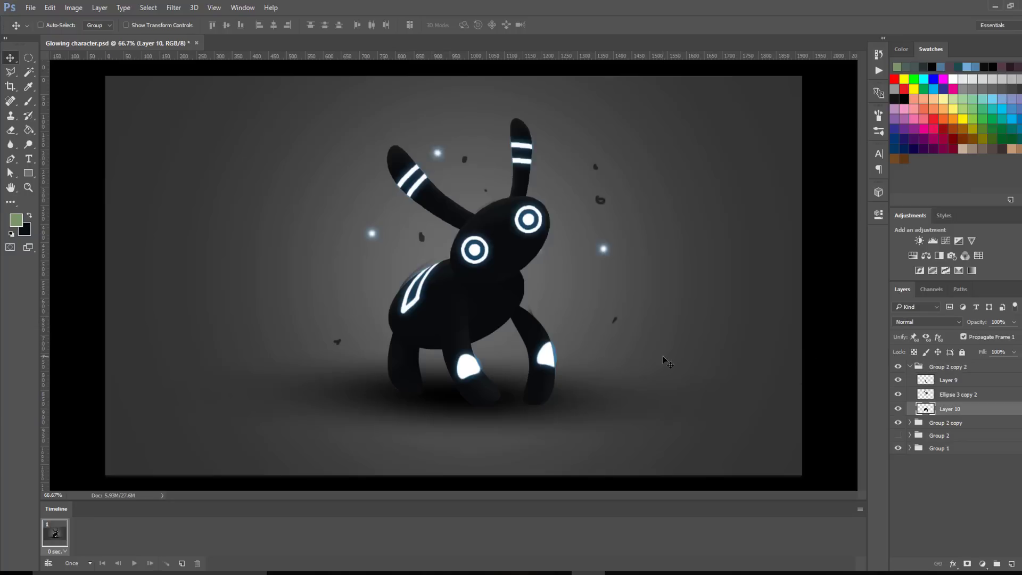
left_click(51, 10)
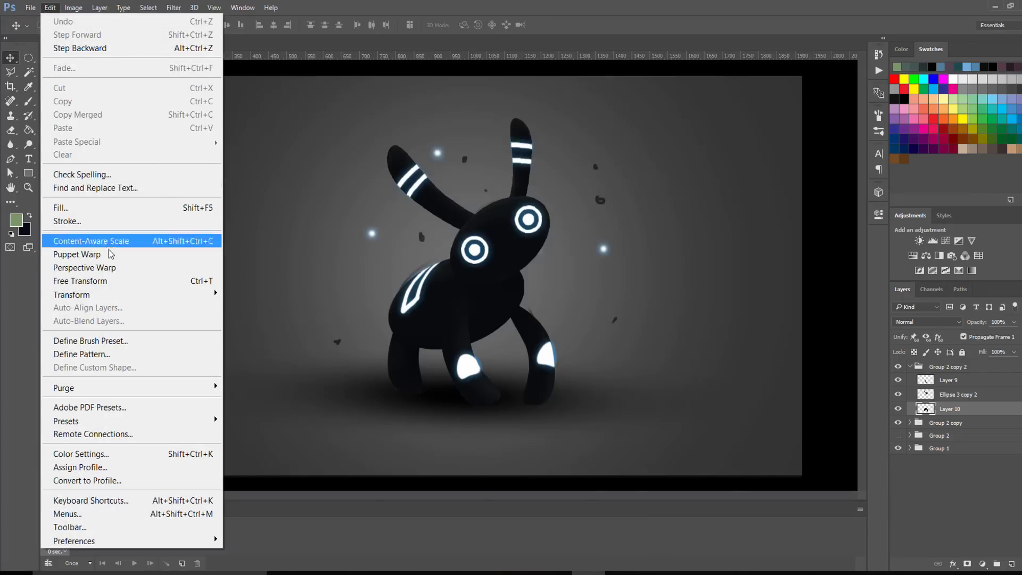
left_click(106, 256)
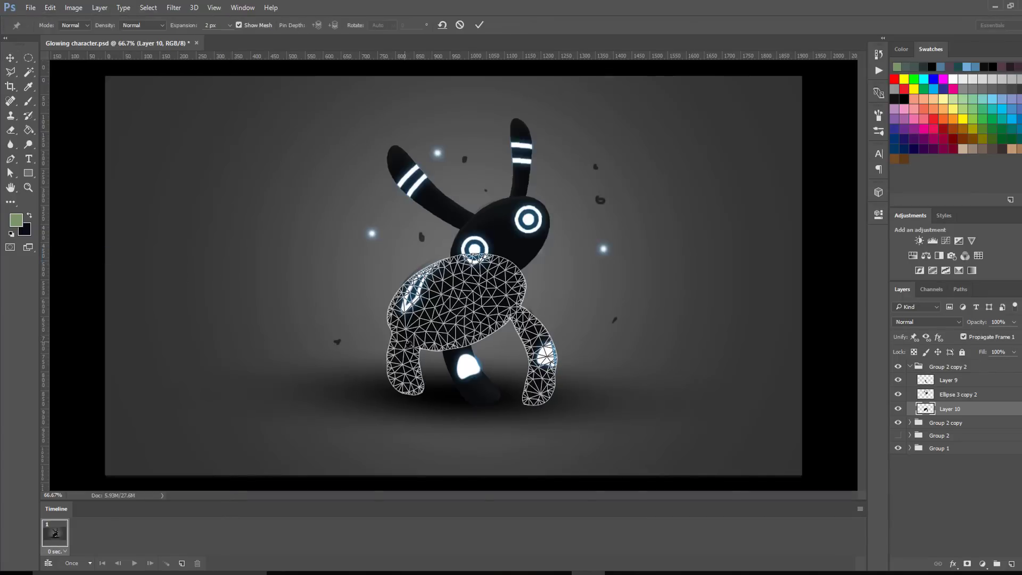
left_click(404, 340)
left_click(404, 386)
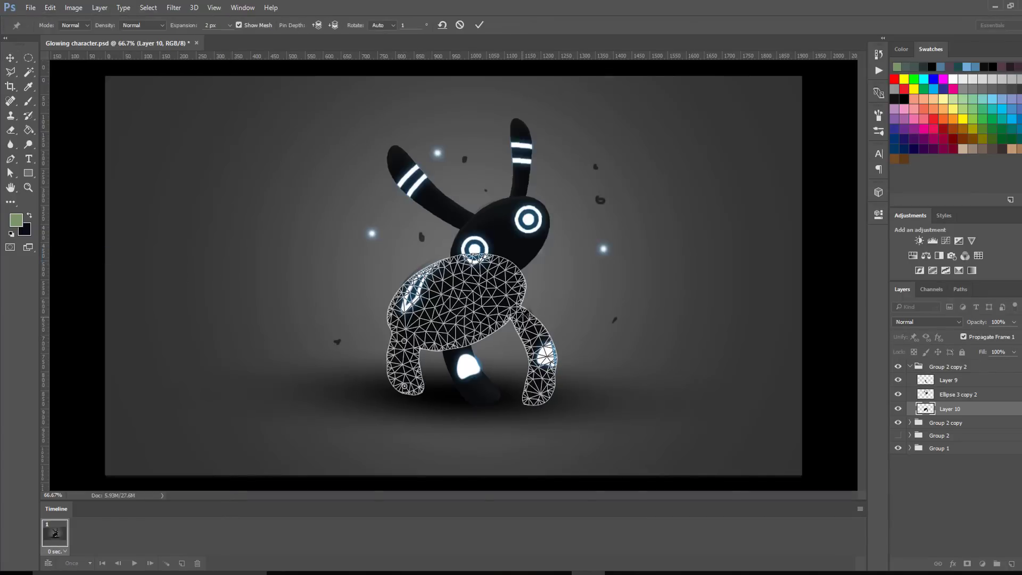
left_click(519, 315)
left_click(544, 350)
left_click(538, 400)
left_click(465, 339)
- Shift the hind foot pin slightly forward, bow the far front leg's middle slightly outward, adjust its foot, and apply the warp
left_click_drag(408, 387, 413, 390)
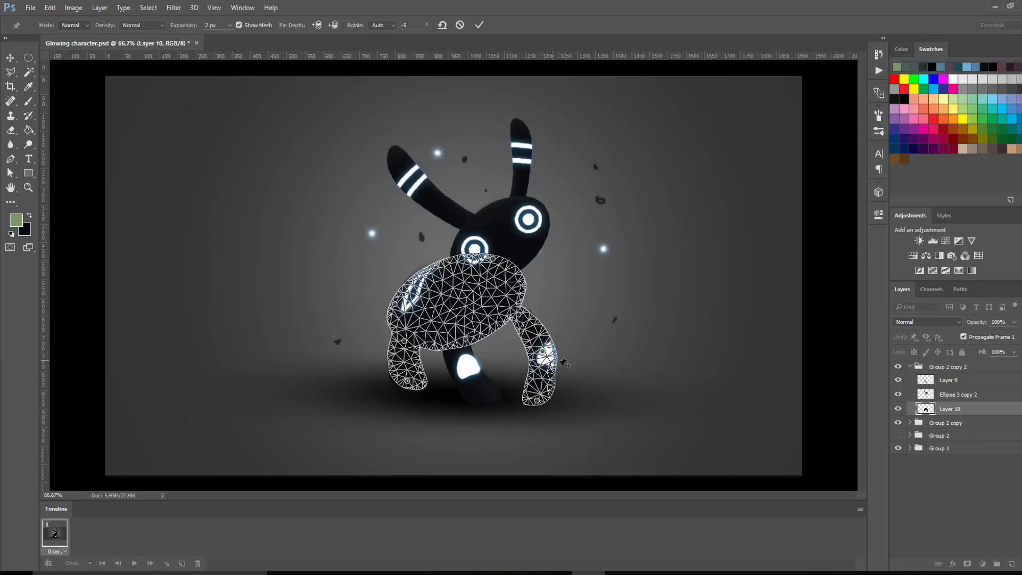
left_click_drag(545, 355, 550, 353)
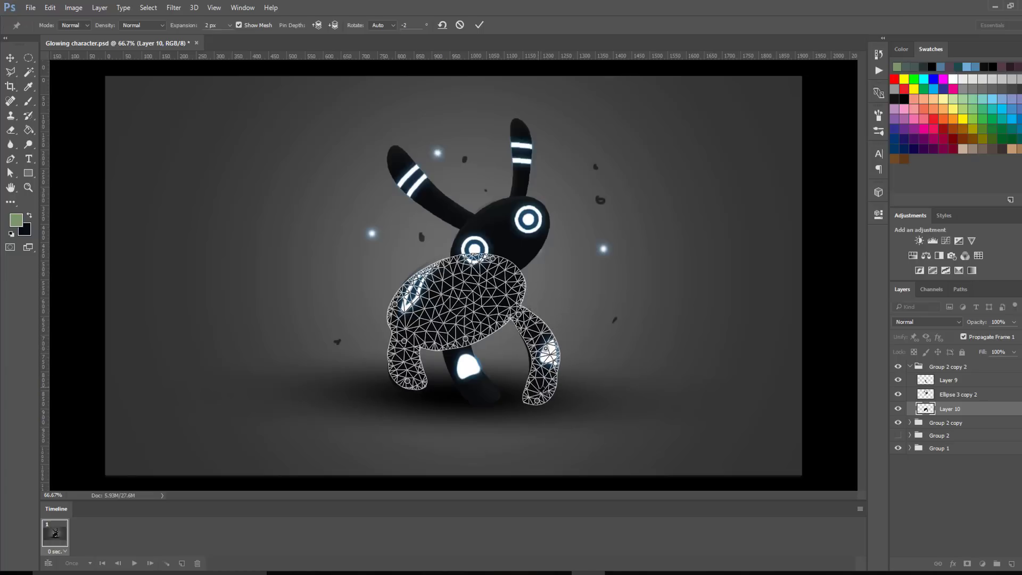
left_click_drag(541, 400, 543, 404)
key("Return")
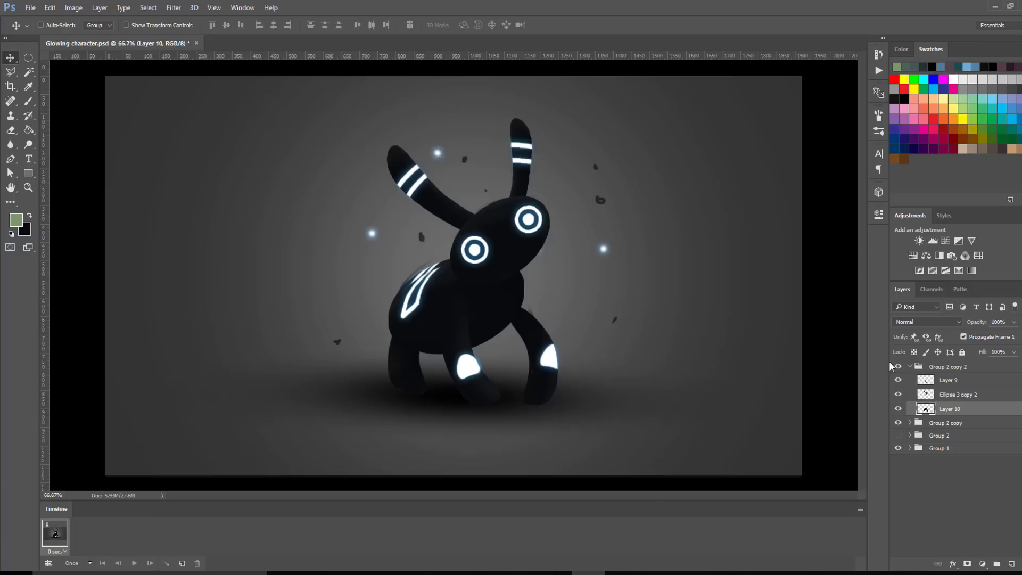
- Puppet Warp Layer 9 with pins at the near front leg's top, middle and foot, bend the middle backward, raise the foot slightly, and apply
left_click(947, 380)
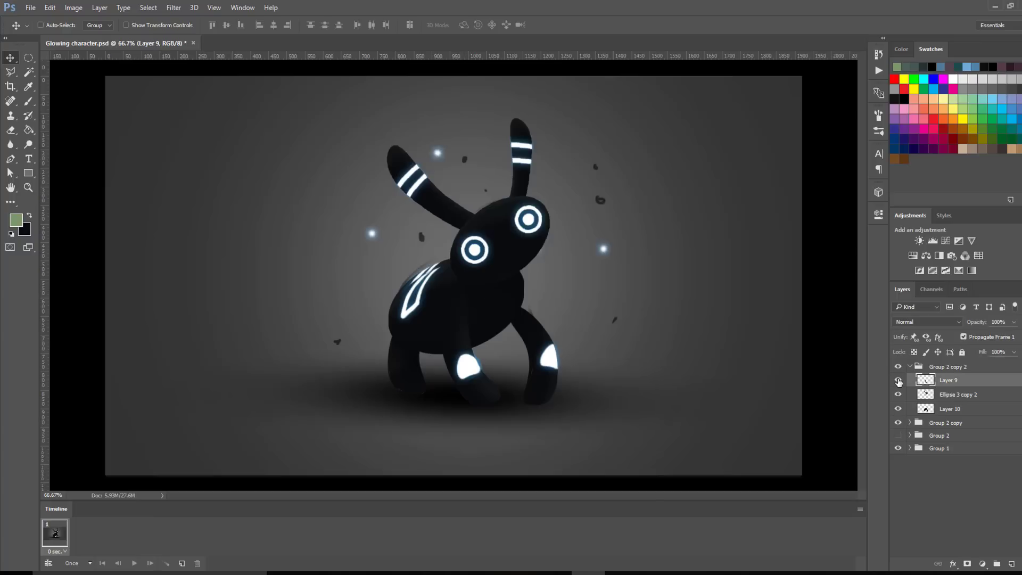
left_click(50, 8)
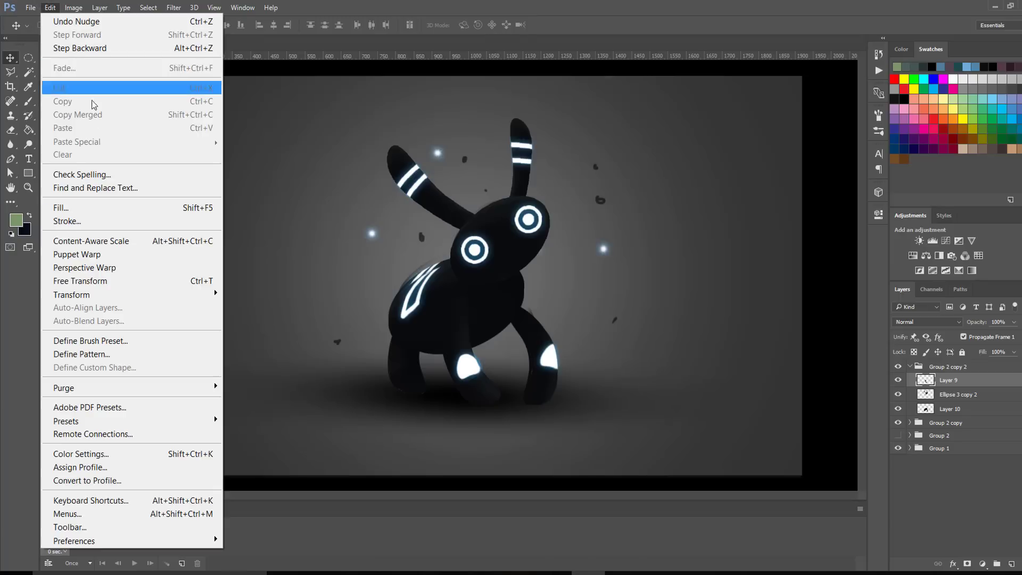
left_click(120, 256)
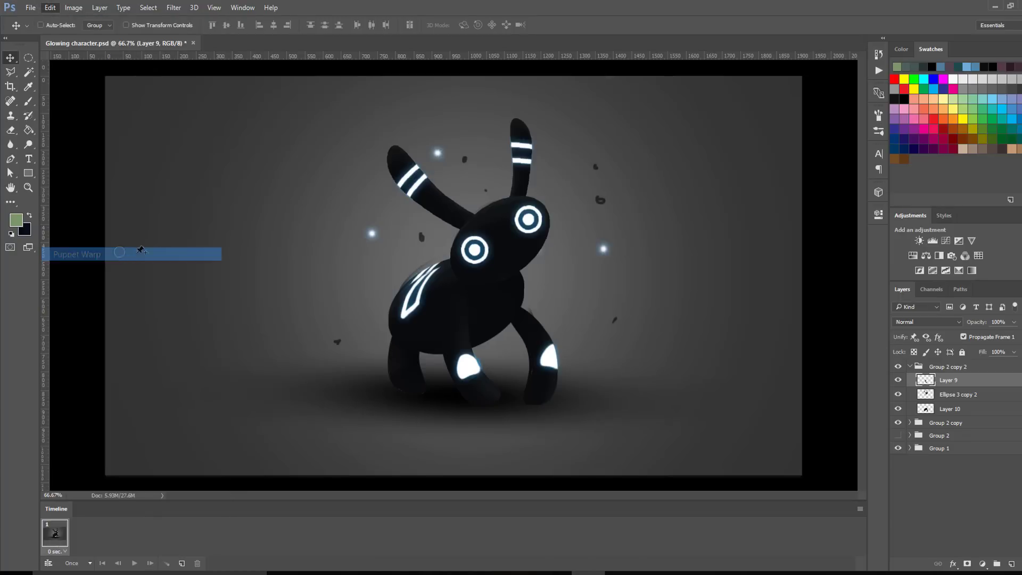
left_click(470, 291)
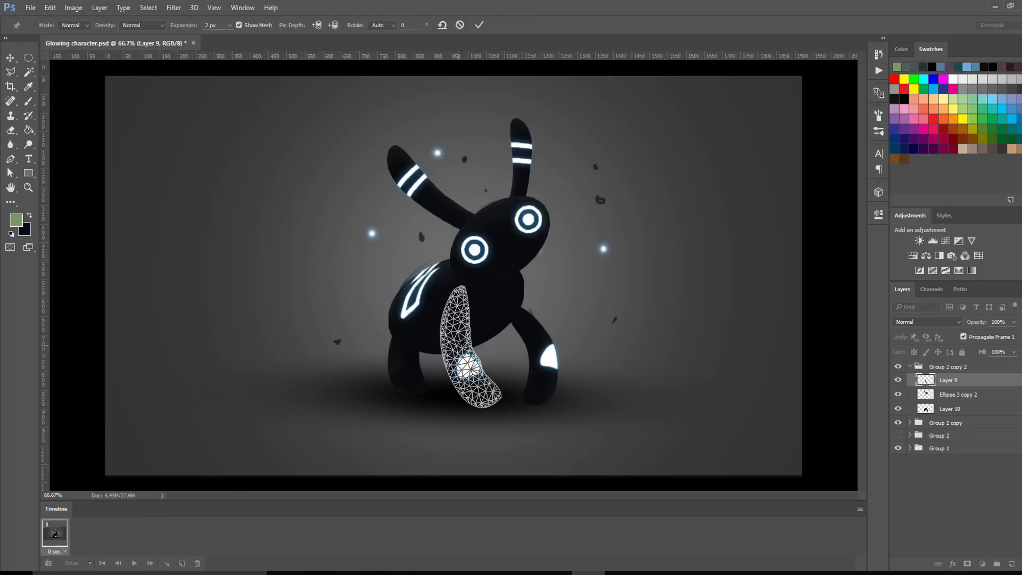
left_click(489, 390)
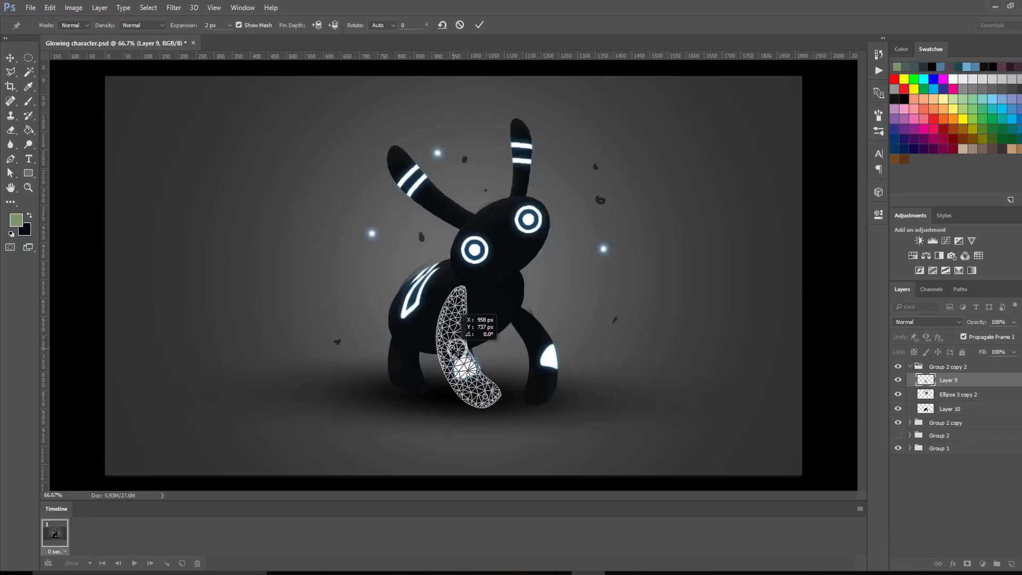
left_click_drag(462, 353, 452, 345)
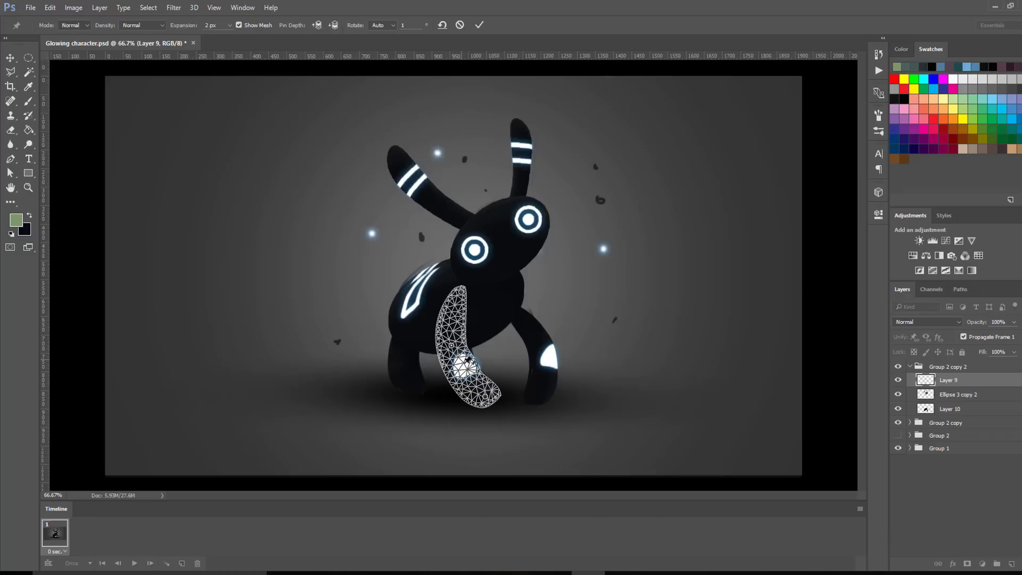
left_click_drag(493, 406, 490, 401)
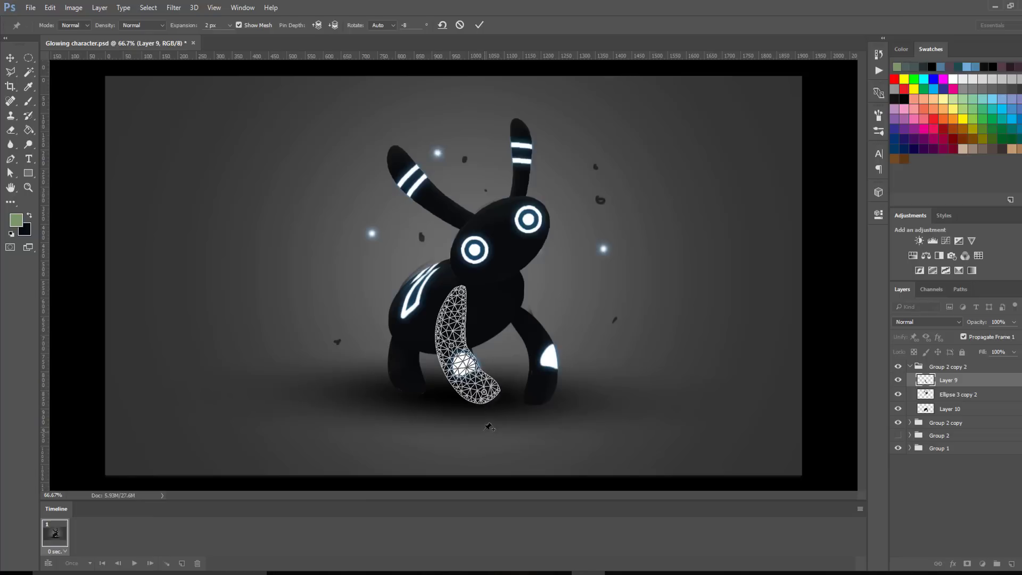
key("Return")
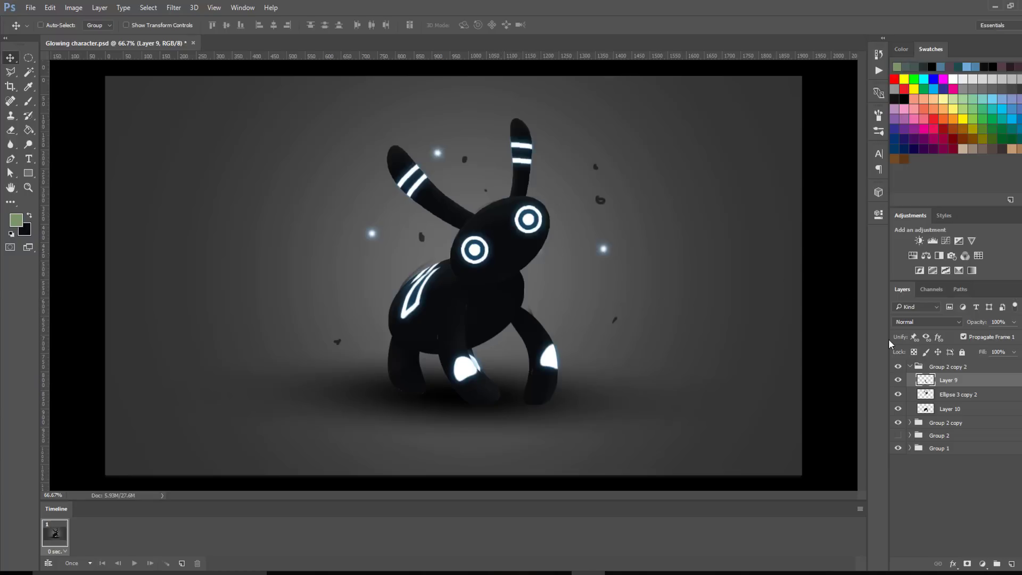
- Free Transform the Ellipse 3 copy 2 head layer in Group 2 copy 2, rotating it slightly clockwise around a pivot on the lower face
key("alt+bracketleft")
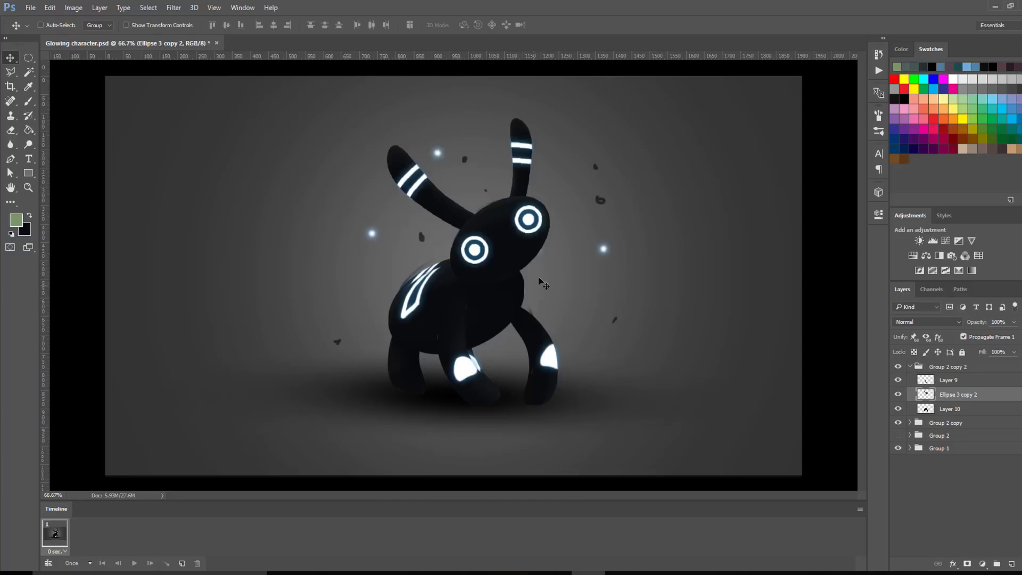
key("ctrl+t")
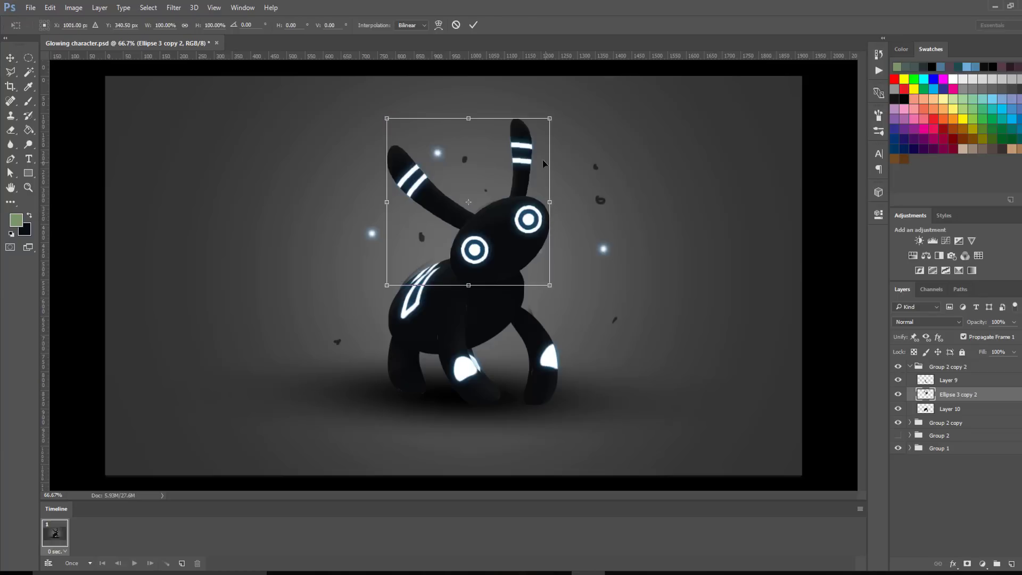
left_click_drag(468, 203, 496, 263)
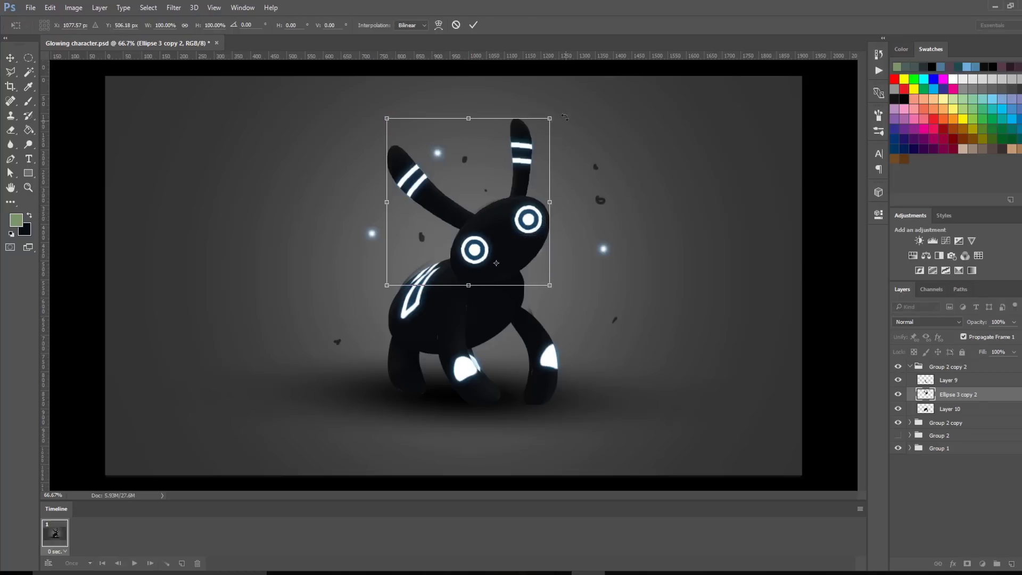
left_click_drag(575, 116, 575, 120)
key("Return")
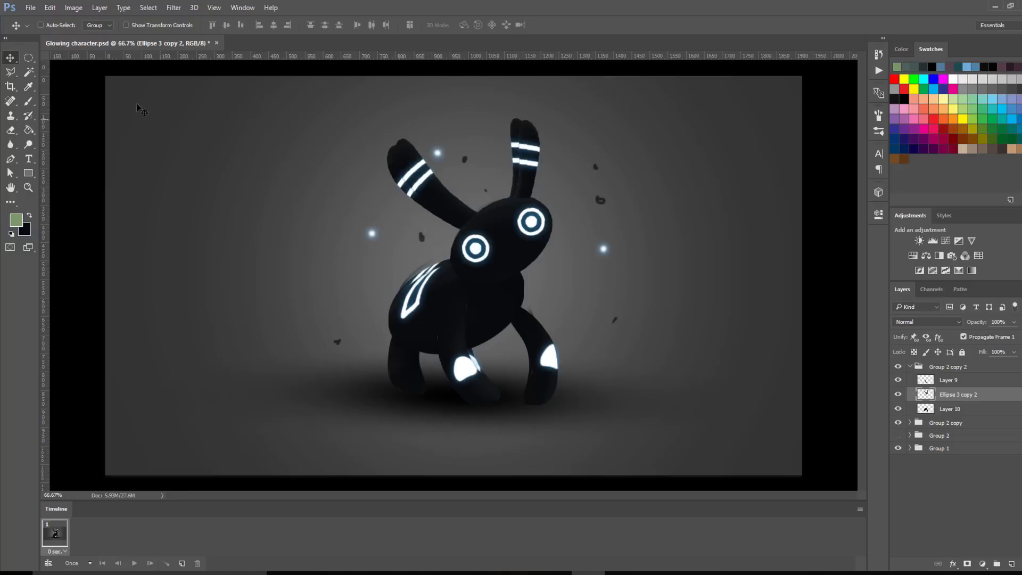
- Start a Puppet Warp on the rotated head layer with pins along both ears, the top of the head and the lower face
left_click(51, 7)
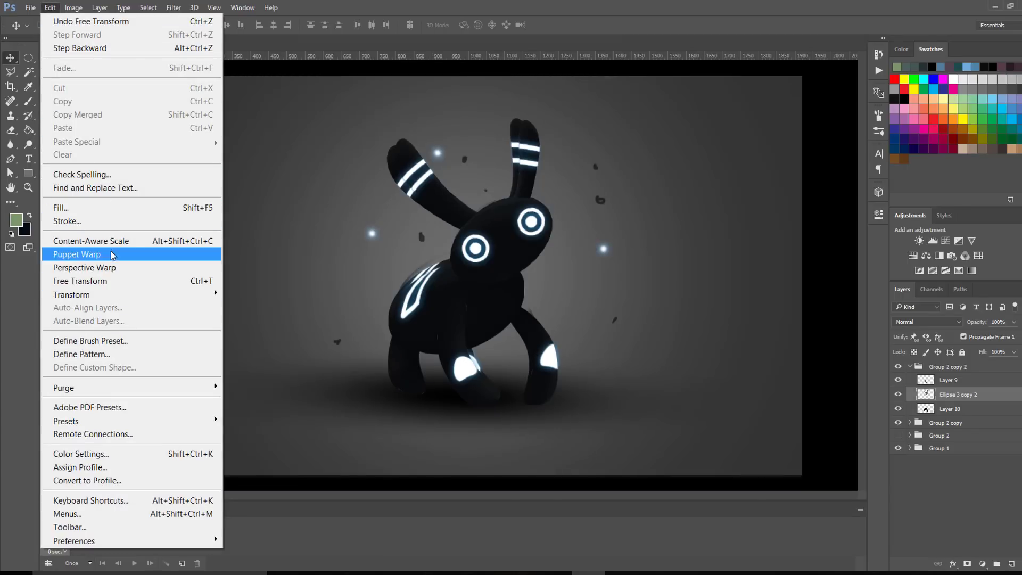
left_click(85, 255)
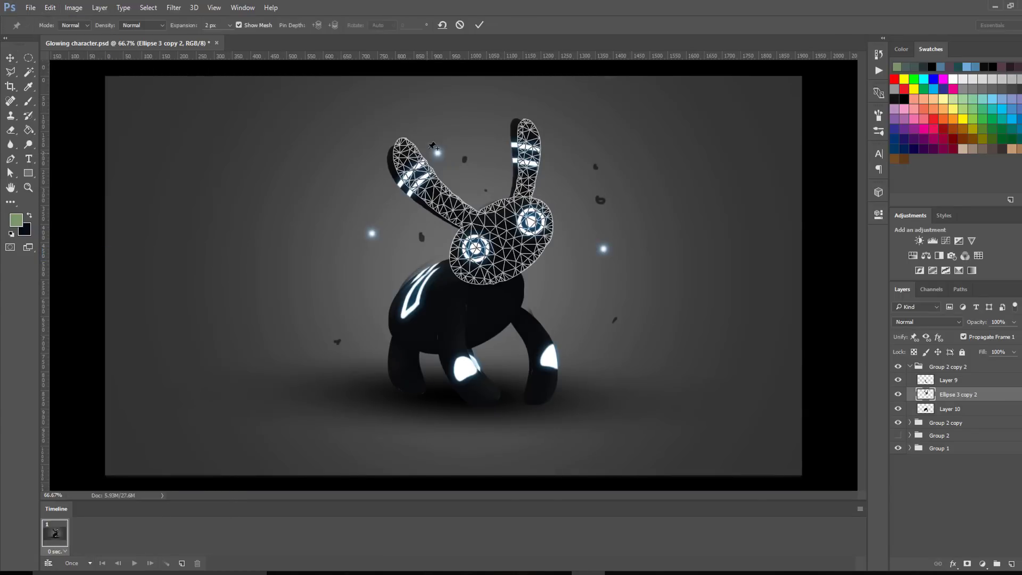
left_click(403, 142)
left_click(430, 187)
left_click(466, 216)
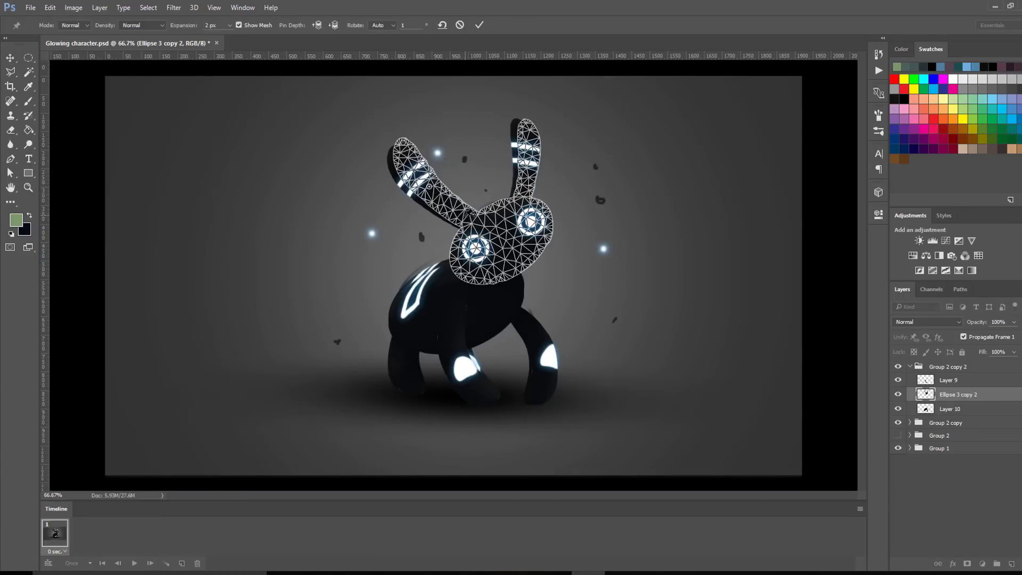
left_click(530, 159)
left_click(526, 122)
left_click(496, 204)
left_click(466, 278)
left_click(515, 275)
- Pull the rear ear's tip slightly forward and up, lean the front ear slightly backward, and apply the warp
left_click_drag(403, 143, 410, 139)
left_click_drag(433, 186, 433, 187)
left_click_drag(409, 139, 411, 137)
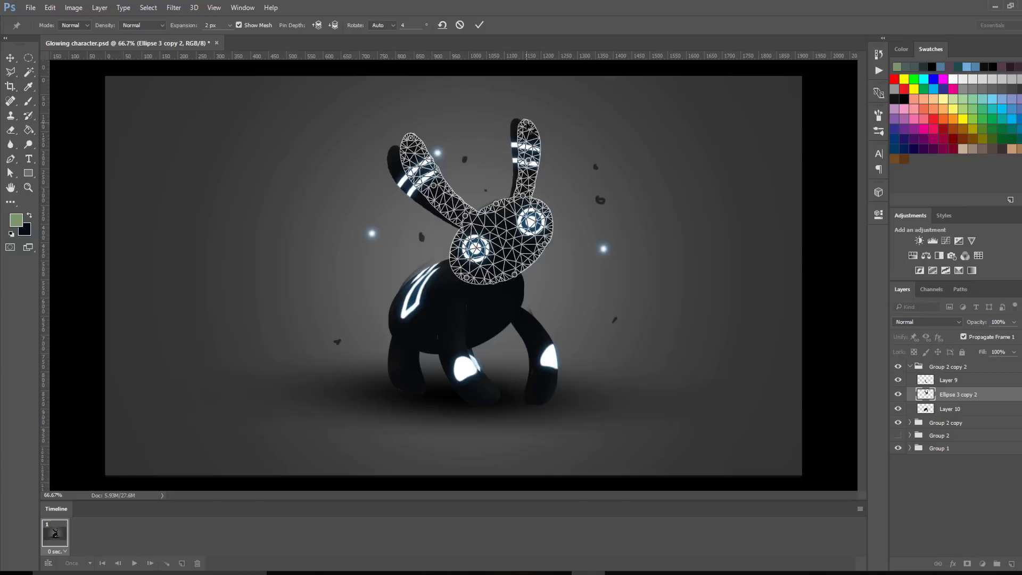
left_click_drag(529, 126, 525, 121)
left_click_drag(535, 165, 531, 160)
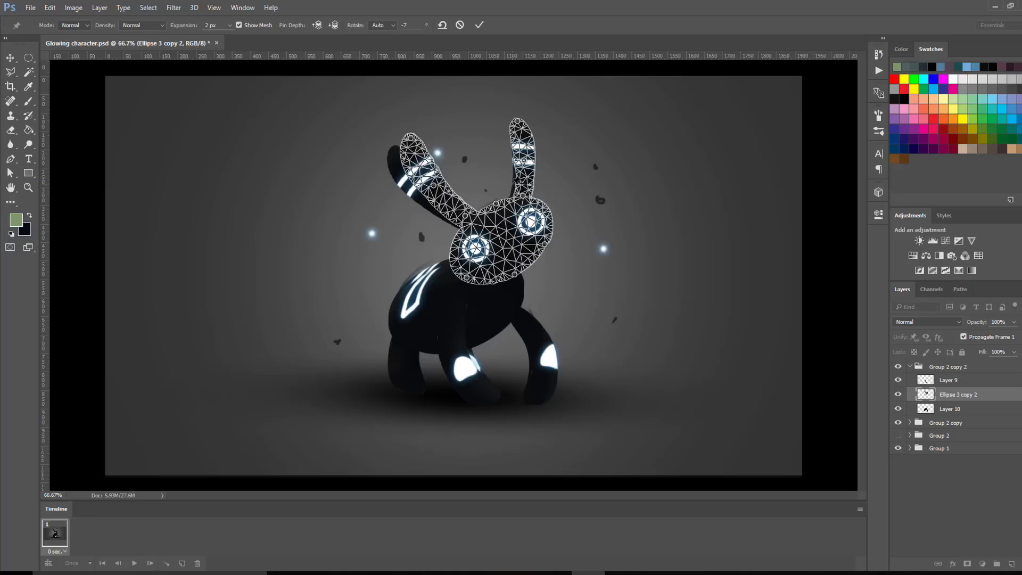
key("Return")
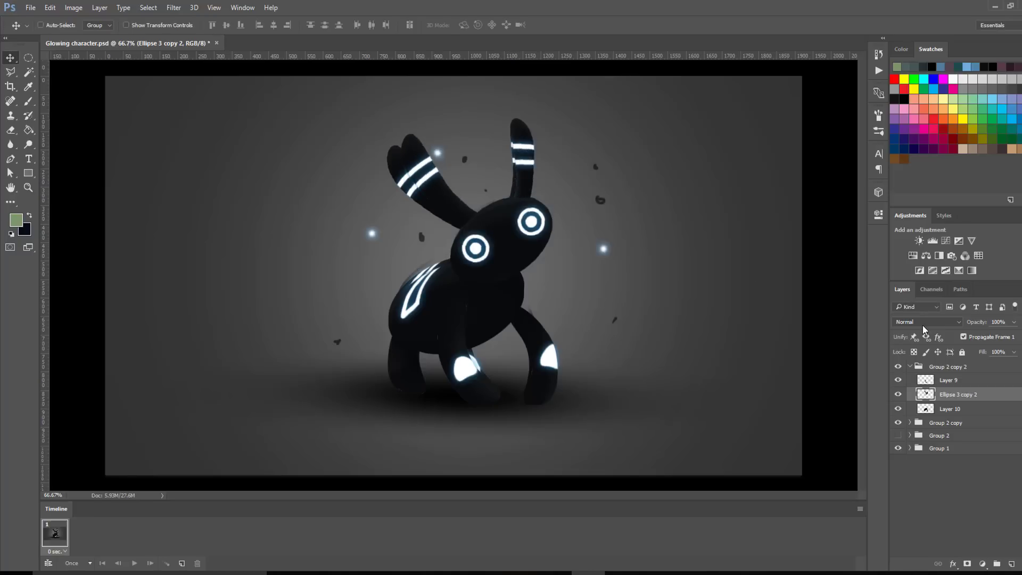
- Toggle the visibility of Group 2 copy 2 to compare its new pose with the previous one
left_click(899, 367)
left_click(899, 367)
left_click(899, 366)
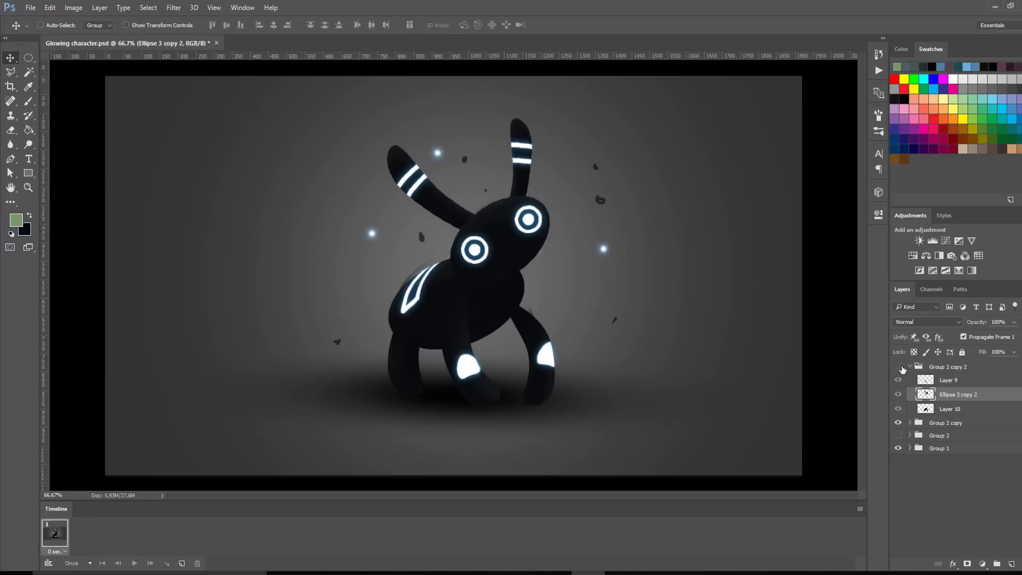
left_click(898, 366)
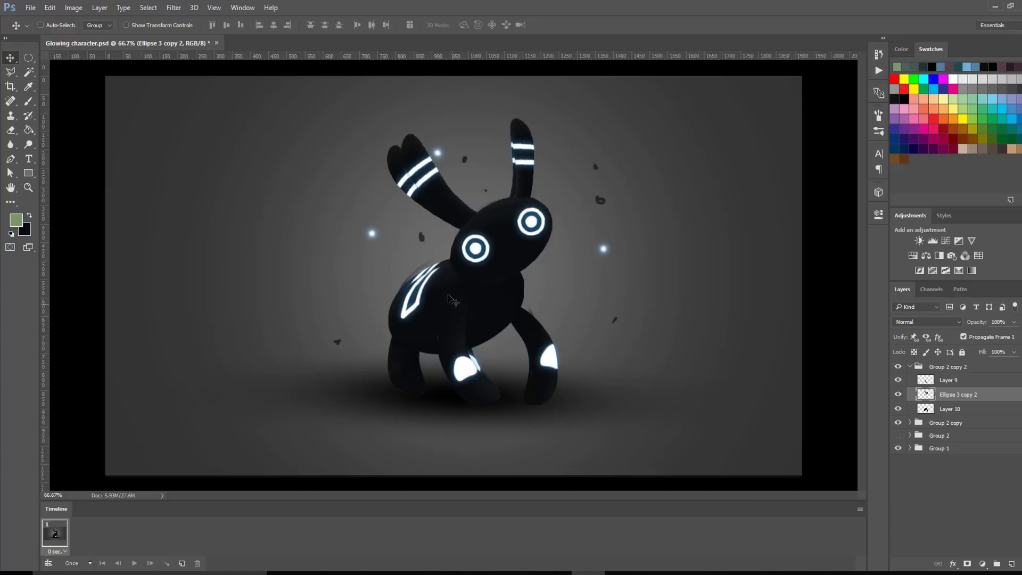
- Inspect Layer 10 in Group 2 copy 2 up close, toggling its visibility to check for stray pixels along the edges
key("z")
left_click_drag(451, 301, 529, 330)
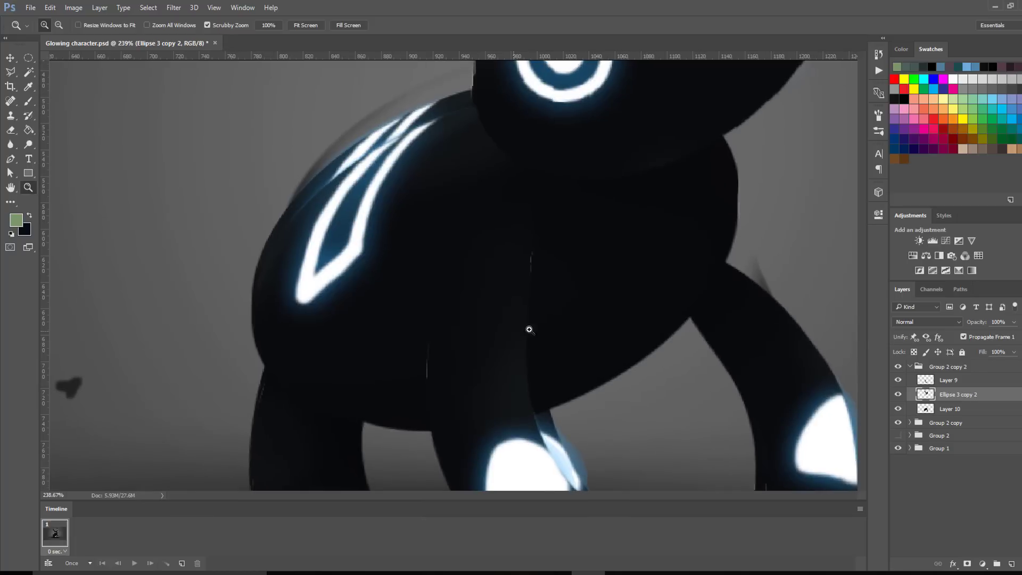
left_click(907, 410)
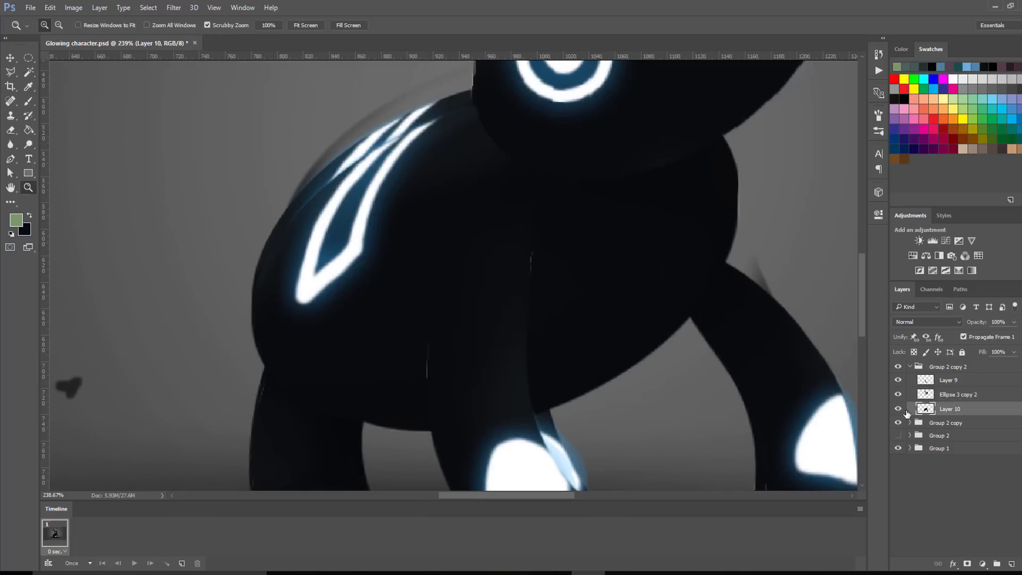
left_click(899, 409)
left_click(899, 409)
scroll(860, 298, "down", 5)
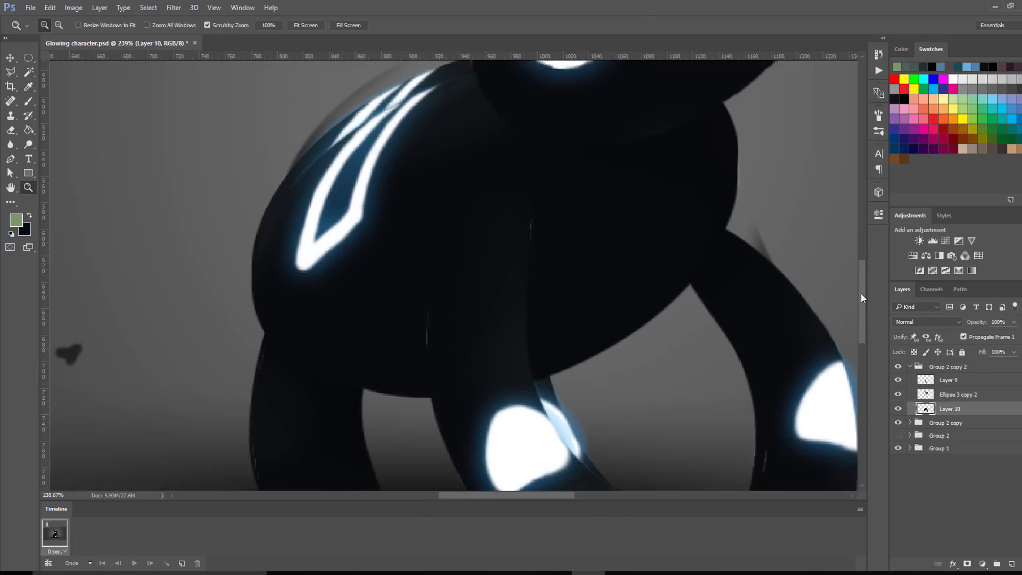
- Erase the stray edge pixels around the legs on Layer 10 and Layer 9 in Group 2 copy 2, using the Eraser in Brush mode
key("e")
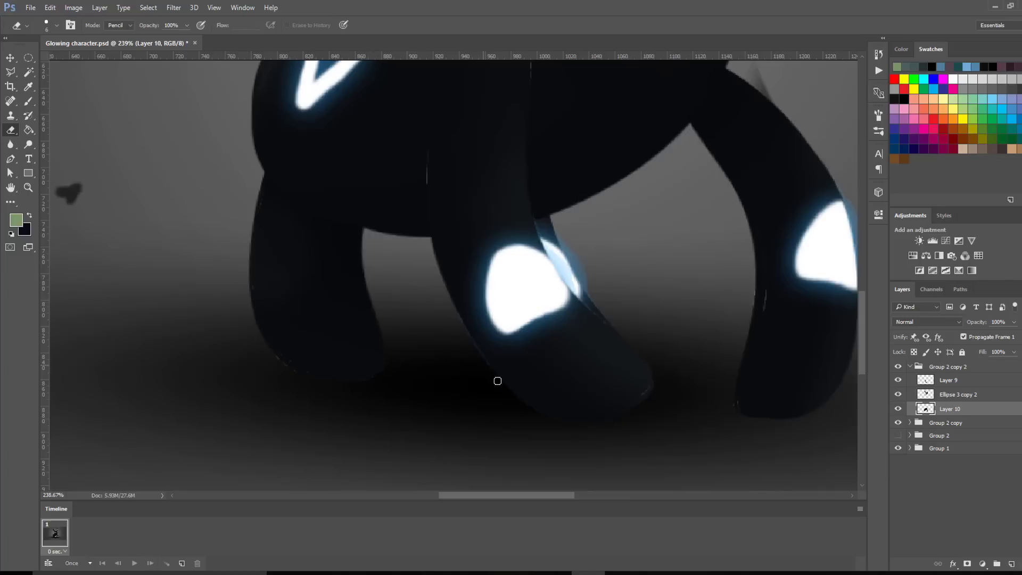
left_click(950, 380)
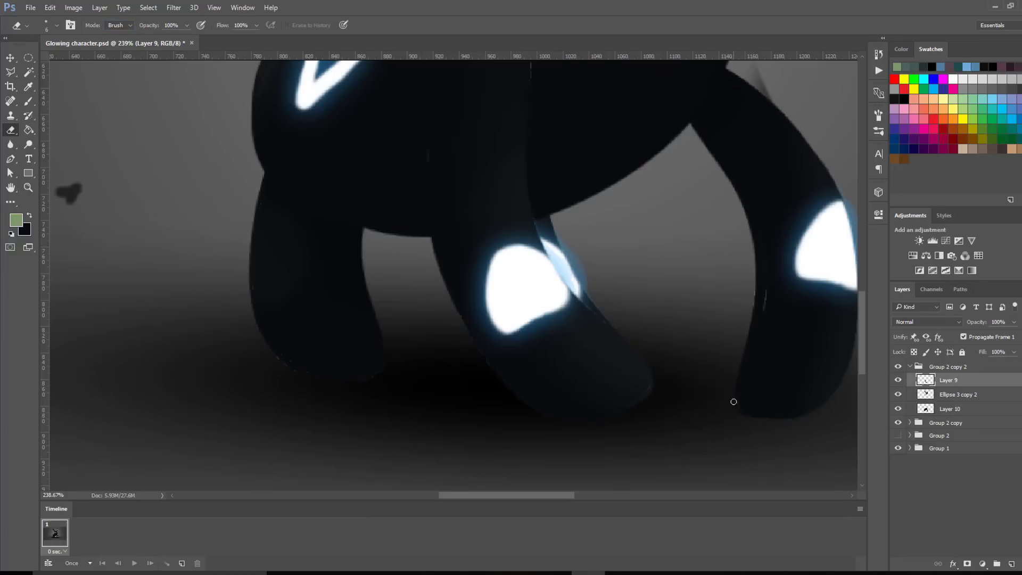
key("alt+bracketleft")
key("alt+bracketleft")
key("alt+bracketleft")
left_click(750, 373)
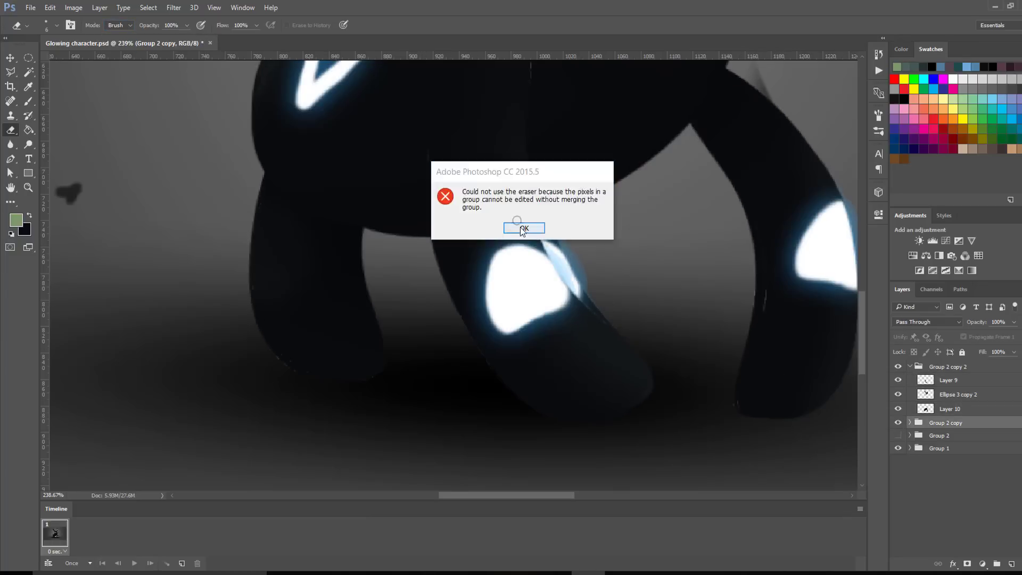
key("Return")
key("alt+bracketright")
key("ctrl+minus")
key("alt+bracketright")
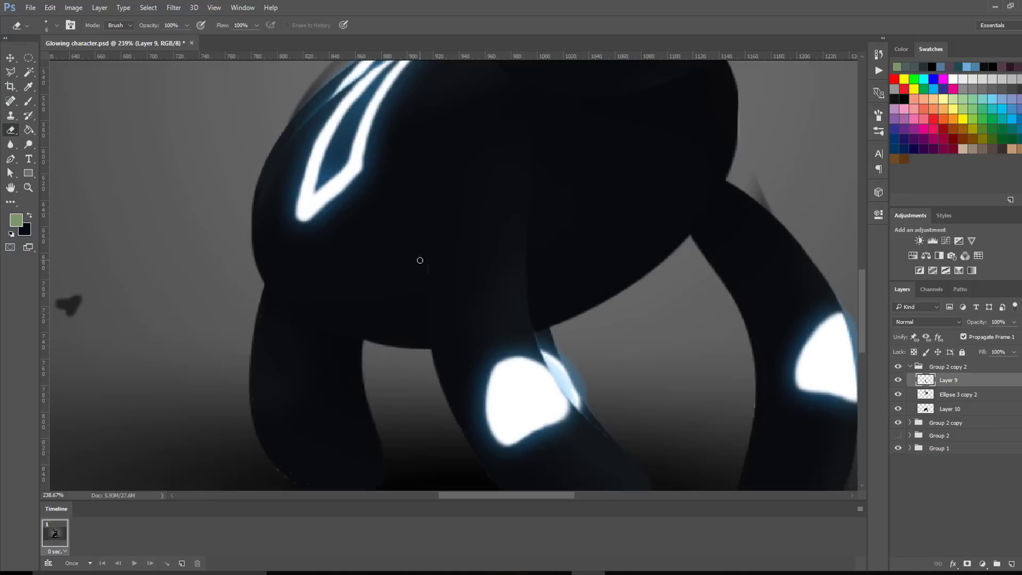
- Duplicate Group 2 copy 2 as the next pose, collapse the original group, and hide Group 2 copy
key("z")
scroll(417, 261, "down", 5)
scroll(863, 268, "up", 2)
scroll(862, 268, "down", 1)
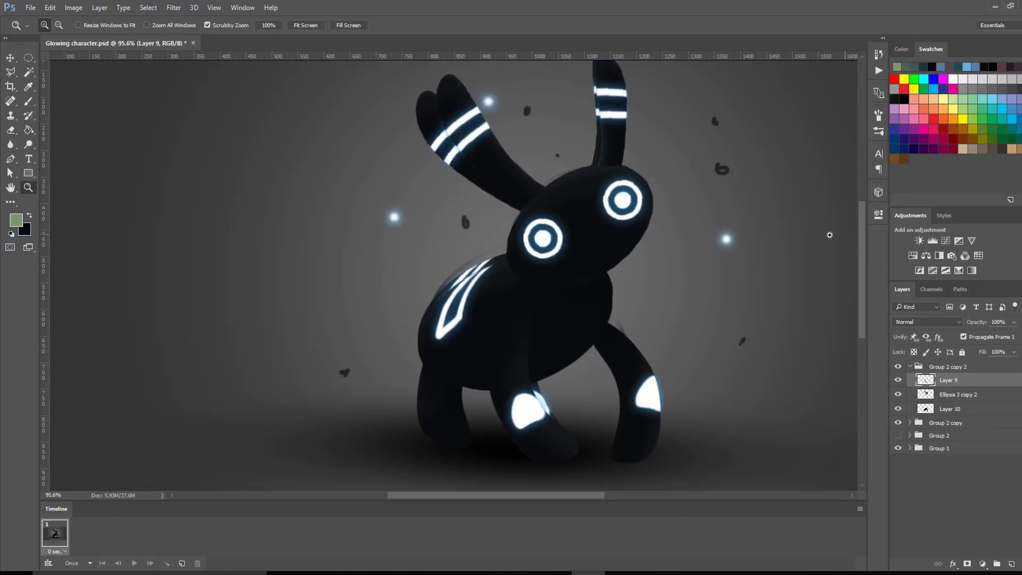
scroll(713, 300, "down", 2)
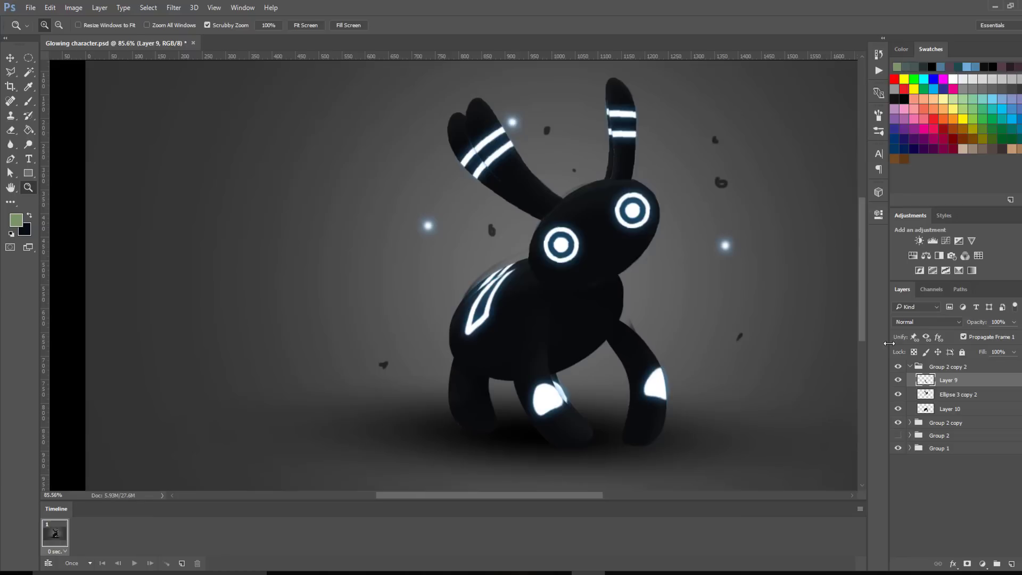
left_click(935, 367)
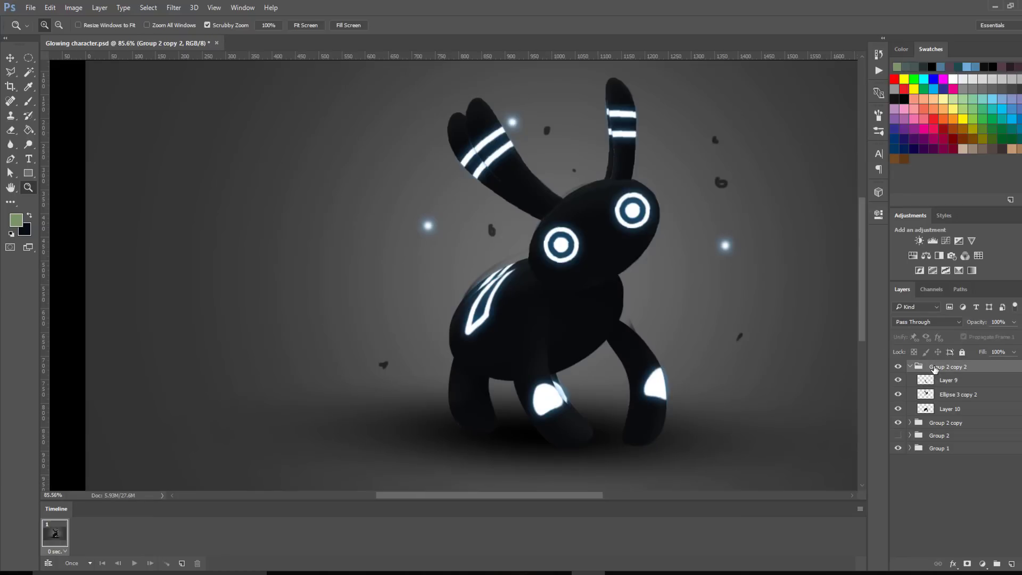
key("ctrl+j")
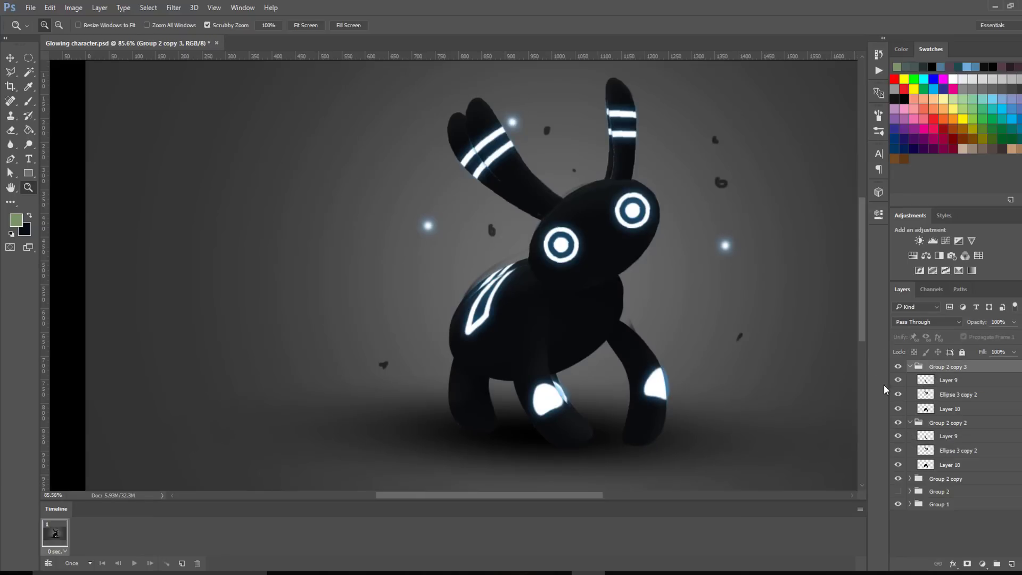
left_click(910, 423)
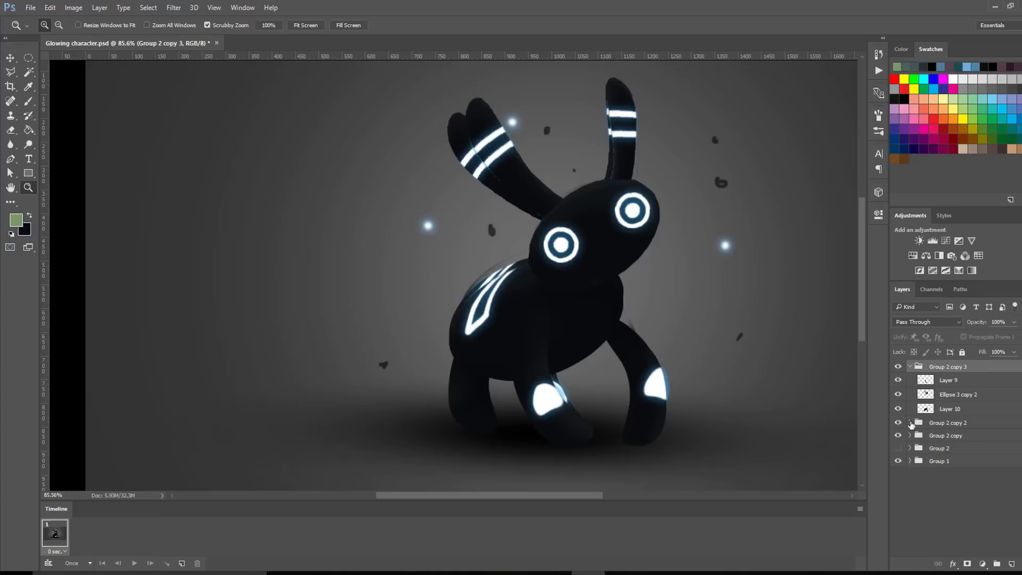
left_click(898, 435)
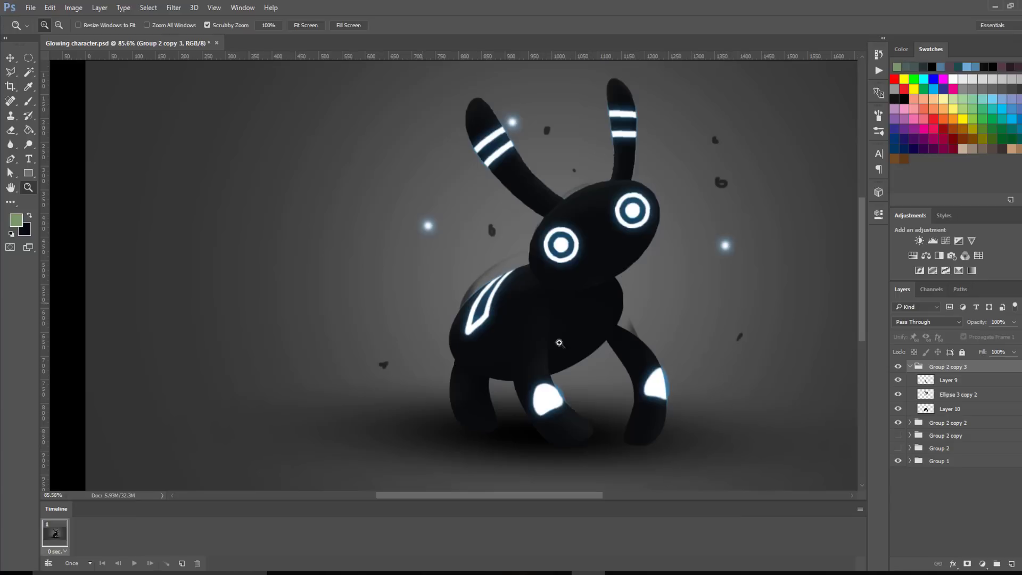
- Start a Puppet Warp on Layer 10 in Group 2 copy 3 with pins on the hind leg, far front leg, belly, rump and back
left_click(945, 410)
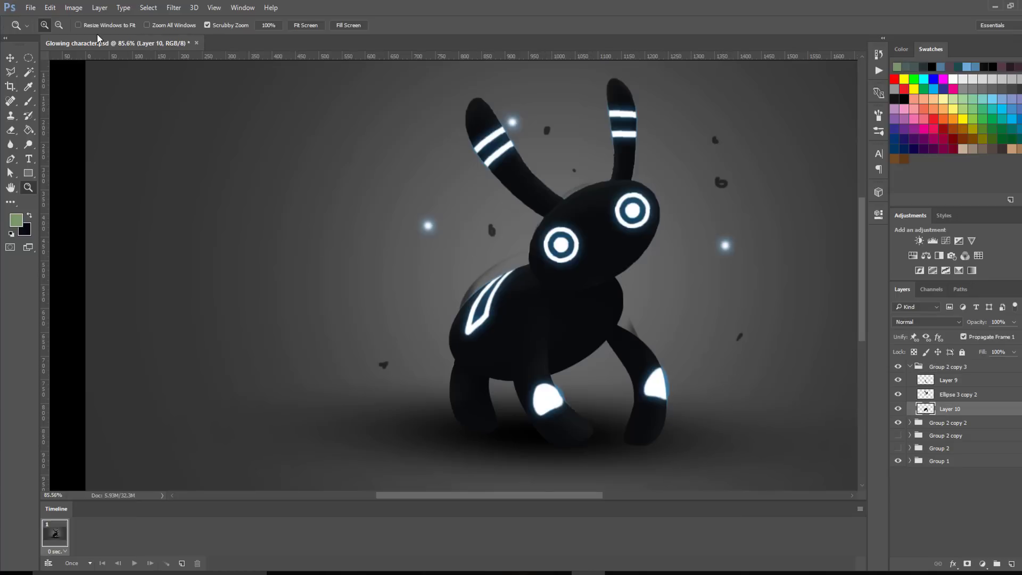
left_click(50, 8)
left_click(126, 255)
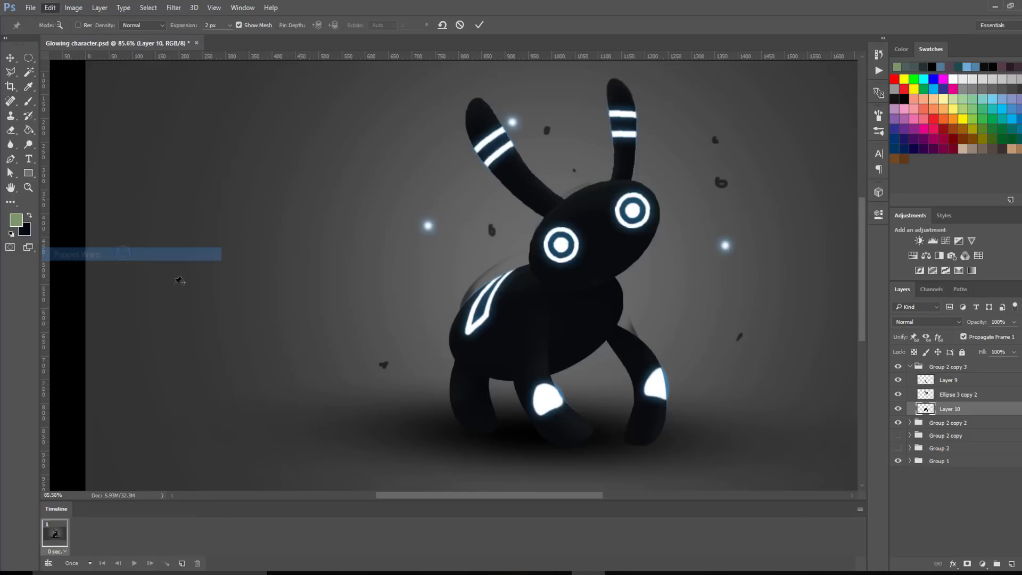
left_click(468, 374)
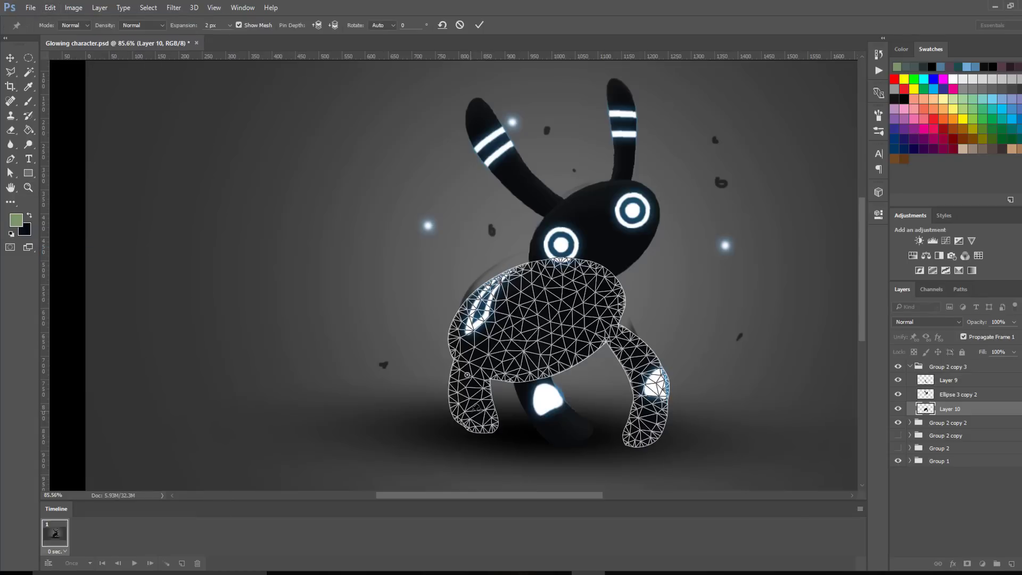
left_click(475, 424)
left_click(617, 336)
left_click(650, 388)
left_click(547, 374)
left_click(453, 327)
left_click(599, 269)
left_click(510, 273)
- Raise the hind foot slightly, shift the far front leg's middle slightly upward, adjust its foot, and apply the warp
left_click_drag(475, 425, 475, 416)
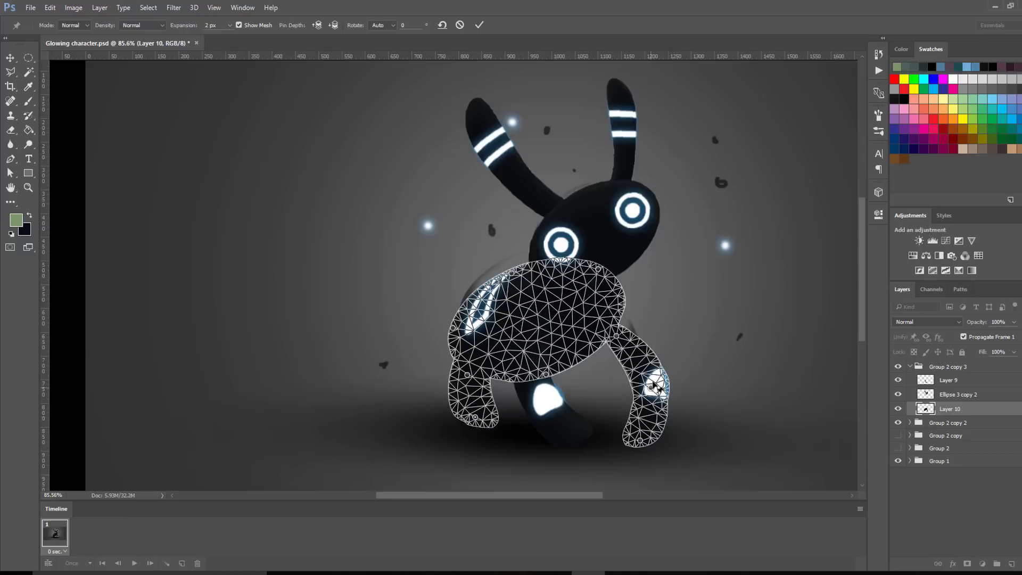
left_click(652, 379)
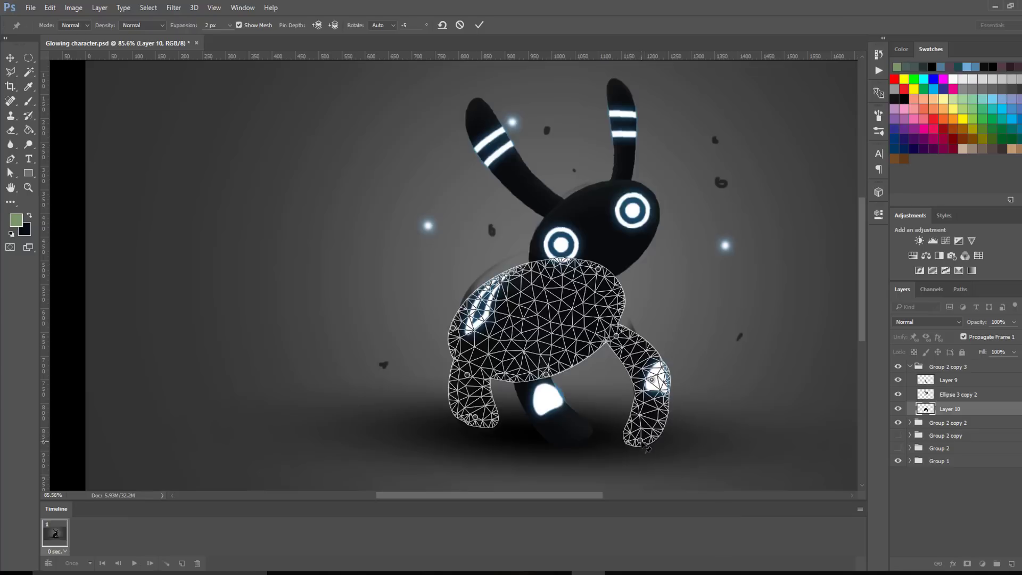
left_click_drag(650, 435, 649, 442)
key("Return")
key("z")
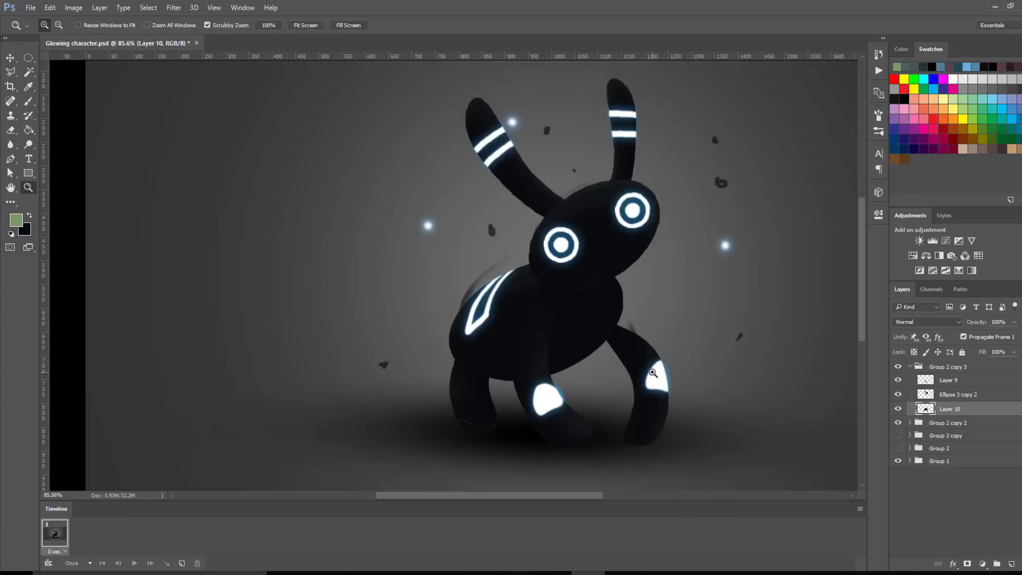
key("v")
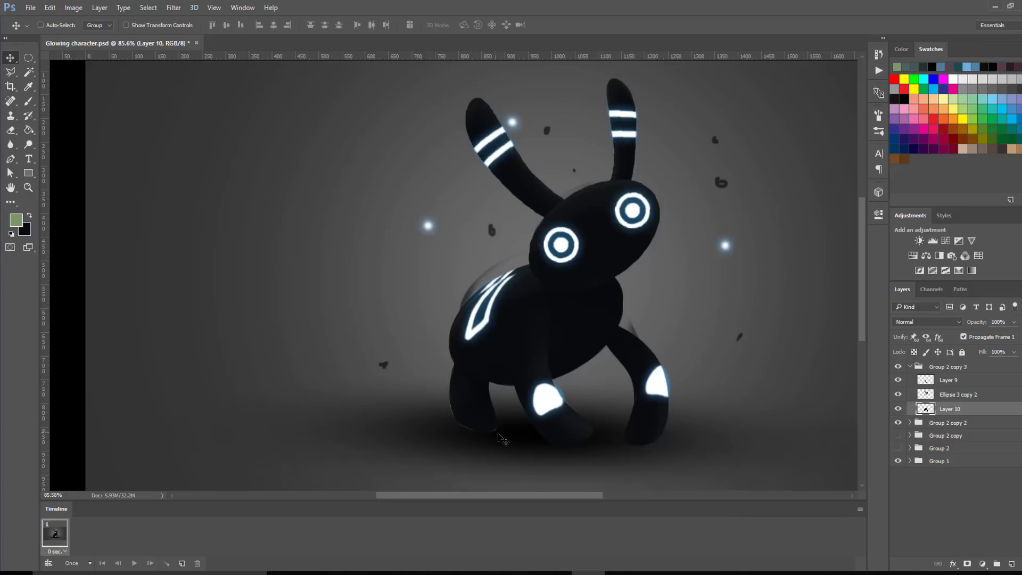
- Erase the stray edge pixels around the hind leg on Layer 10 in Group 2 copy 3
key("e")
scroll(520, 417, "up", 5)
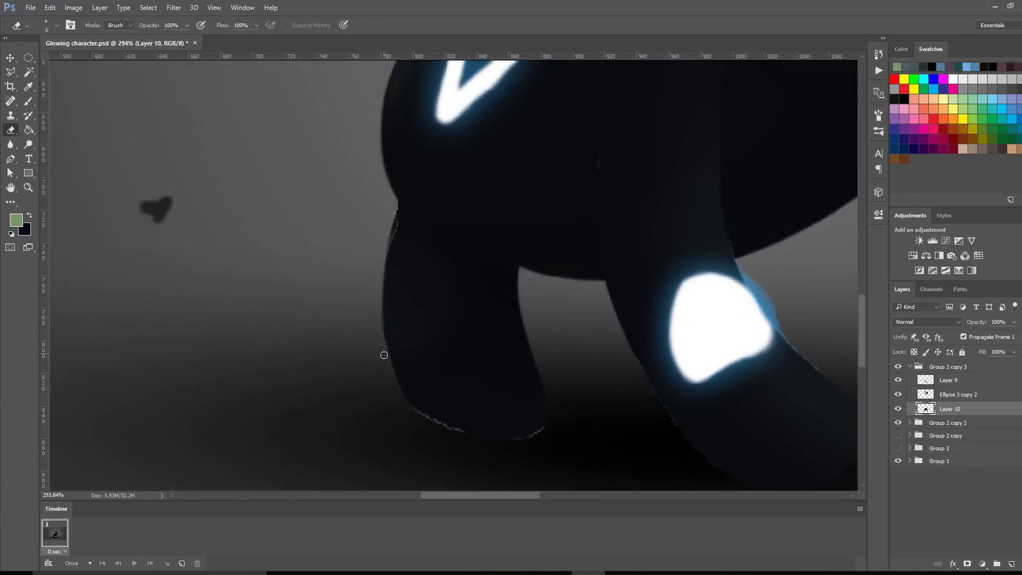
key("z")
scroll(632, 397, "down", 5)
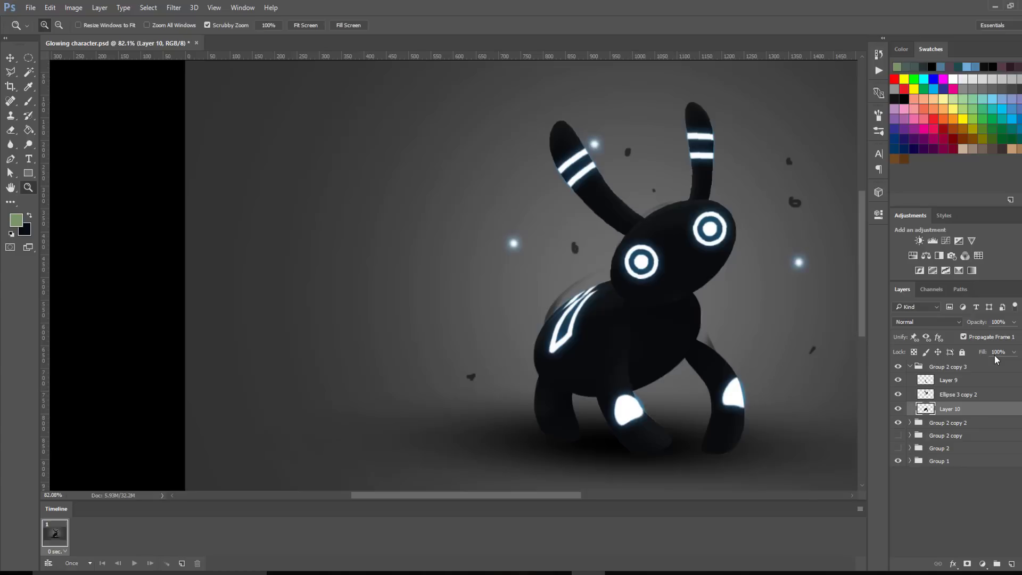
- Start a Puppet Warp on Layer 9 in Group 2 copy 3 with pins at the near front leg's top, middle and foot
left_click(963, 381)
left_click(73, 7)
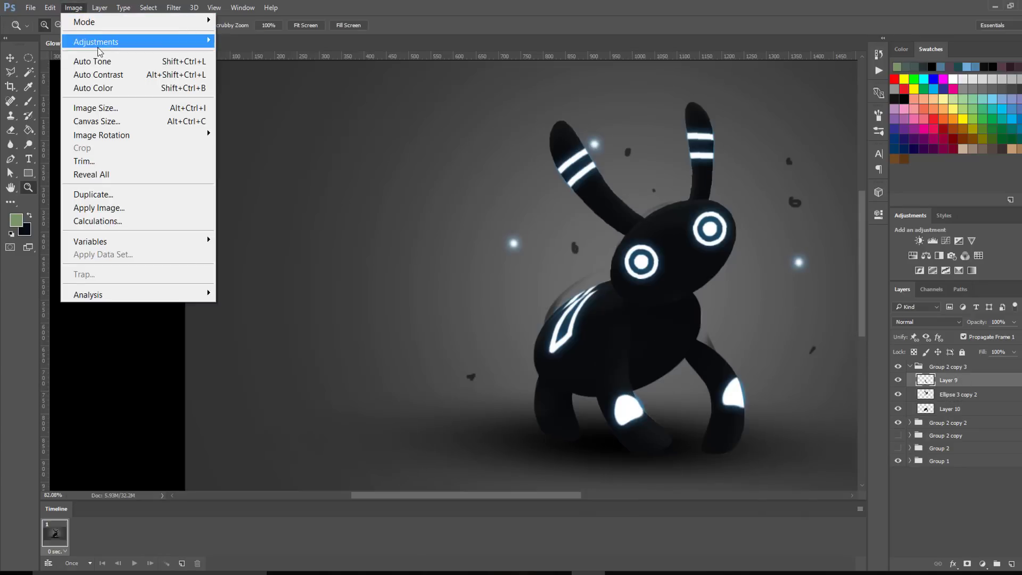
left_click(50, 7)
left_click(50, 7)
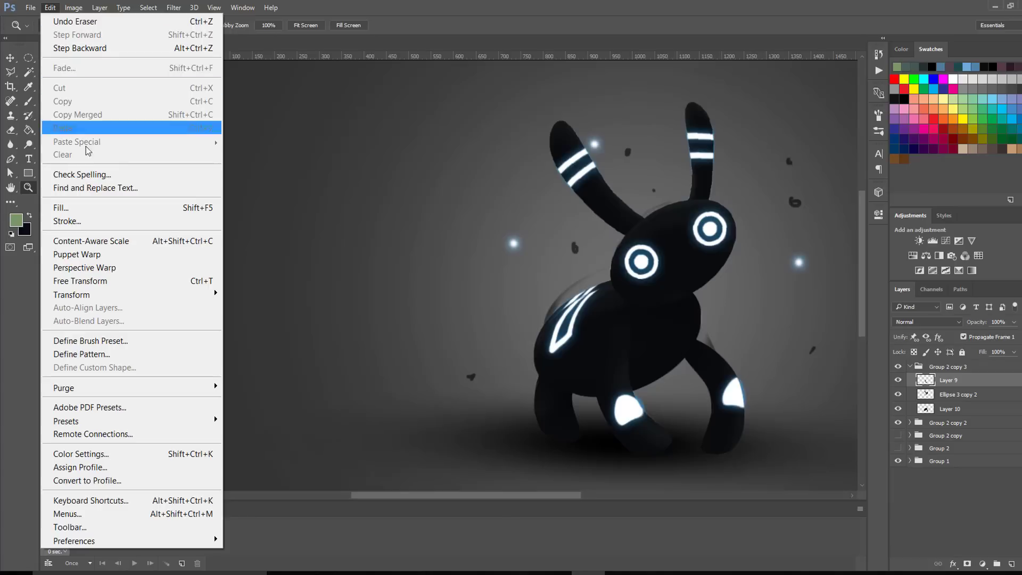
left_click(79, 255)
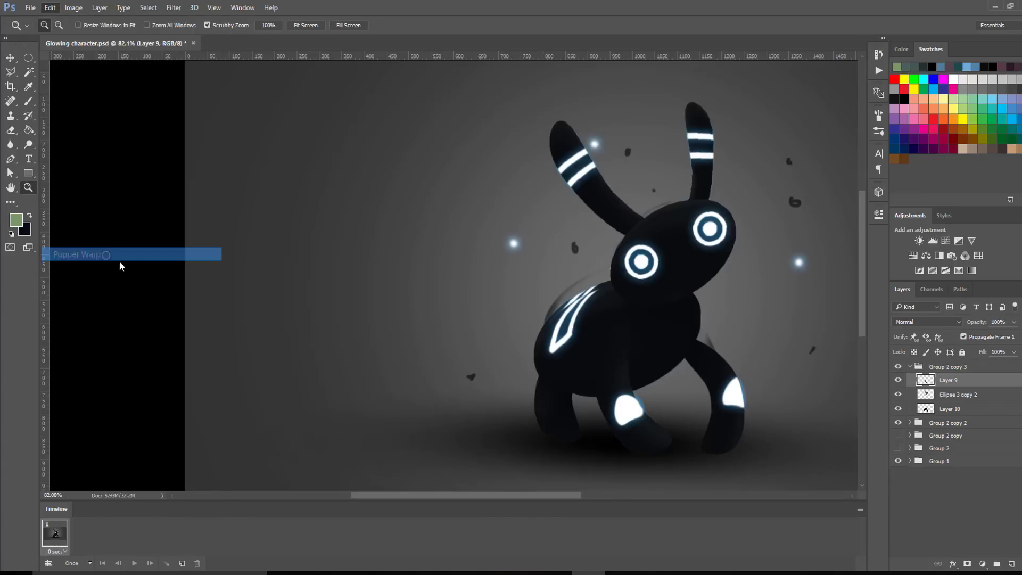
left_click(621, 367)
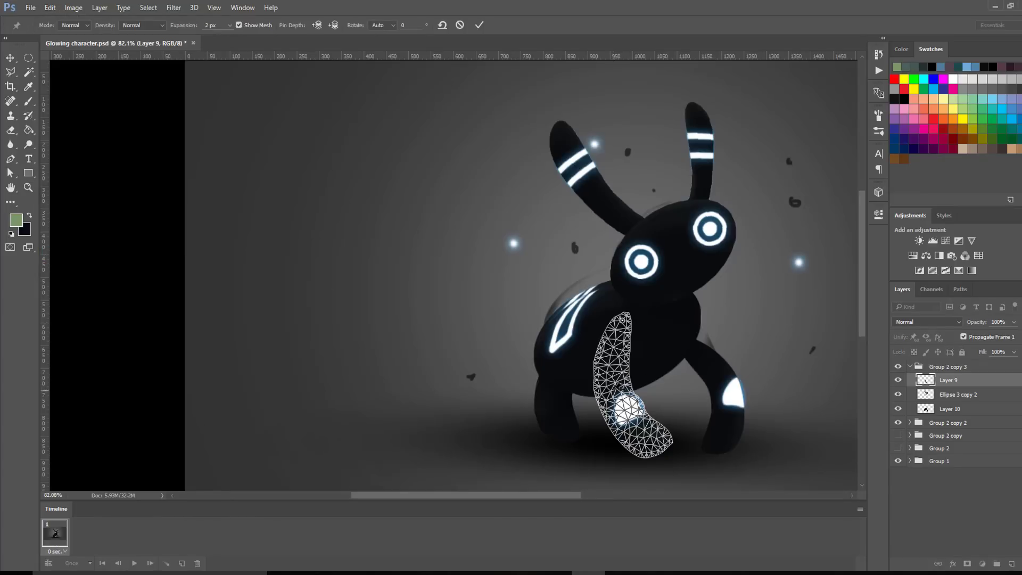
left_click(614, 392)
left_click(654, 445)
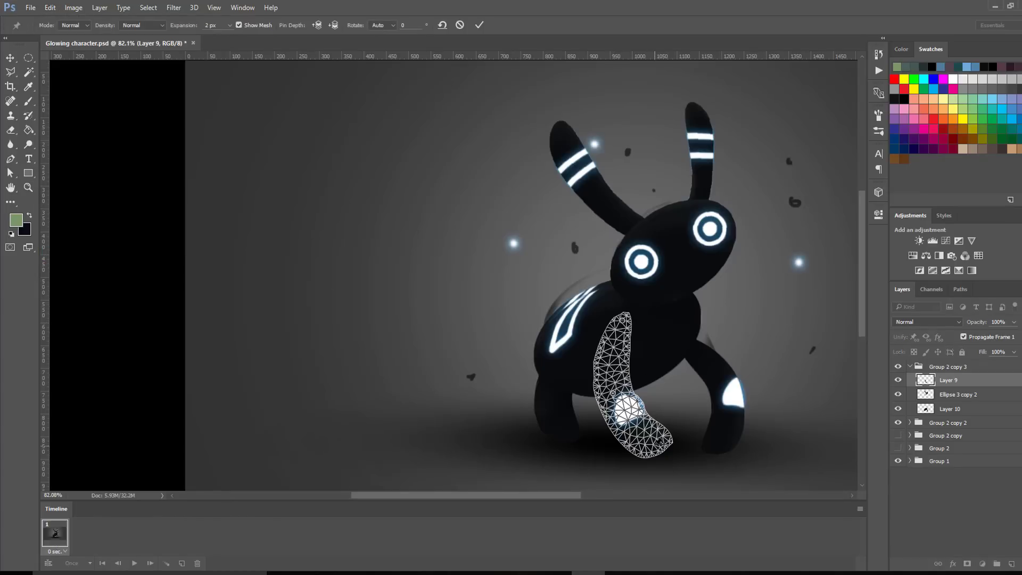
- Shift the near front leg's middle slightly up and toward the rear, raise its foot slightly, and apply the Puppet Warp
right_click(619, 400)
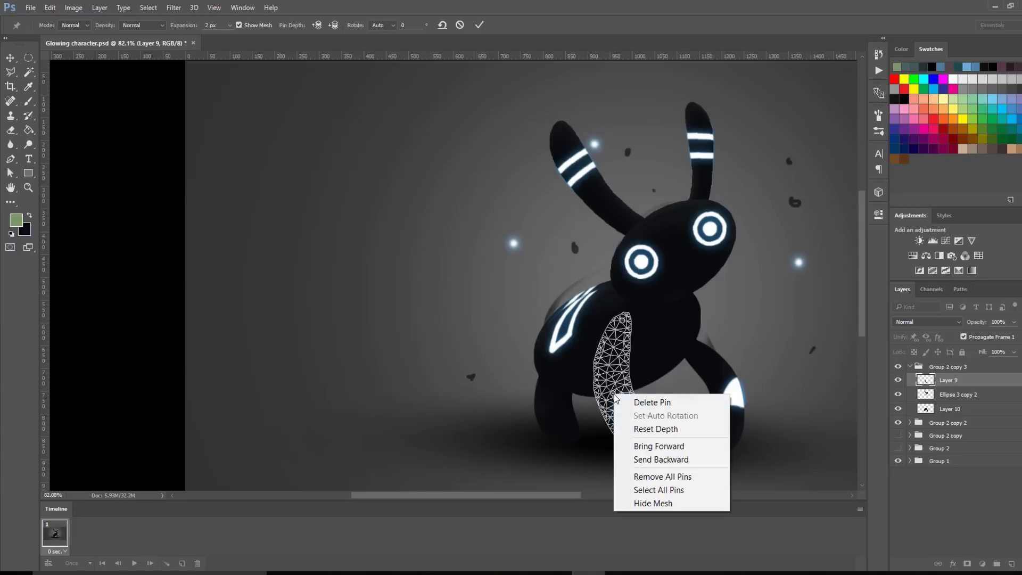
key("Escape")
left_click_drag(619, 400, 614, 395)
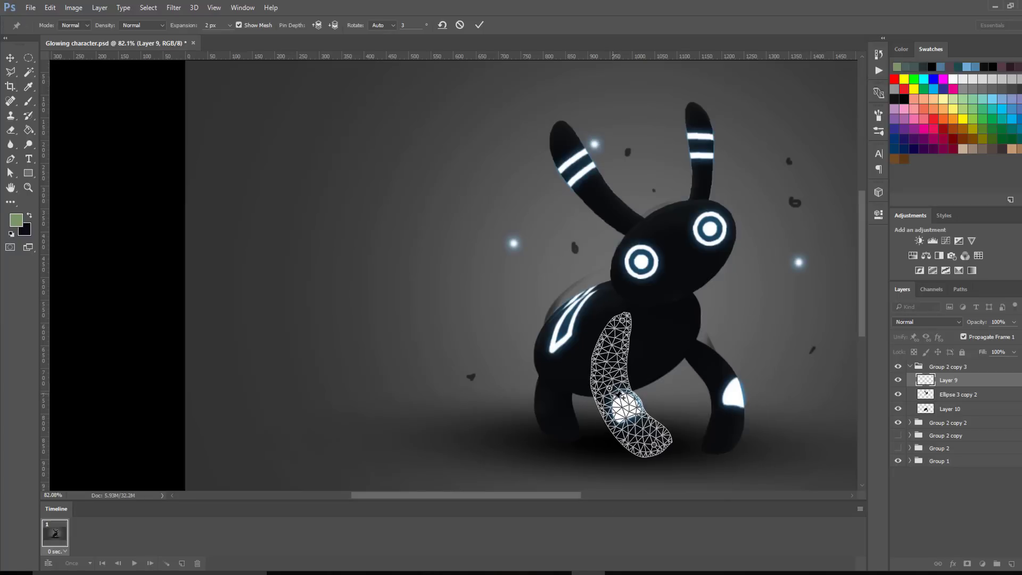
left_click_drag(654, 446, 667, 442)
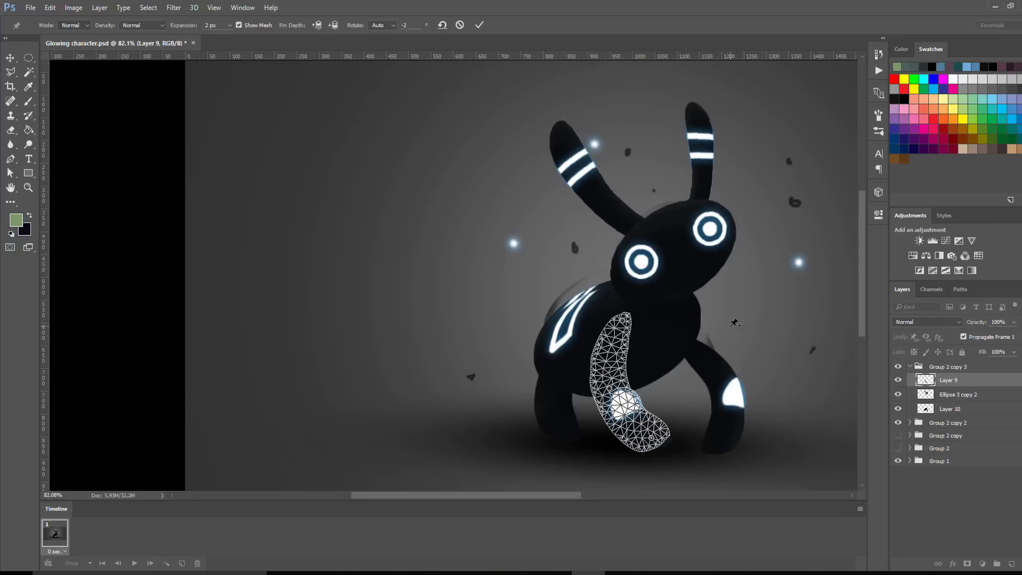
key("Return")
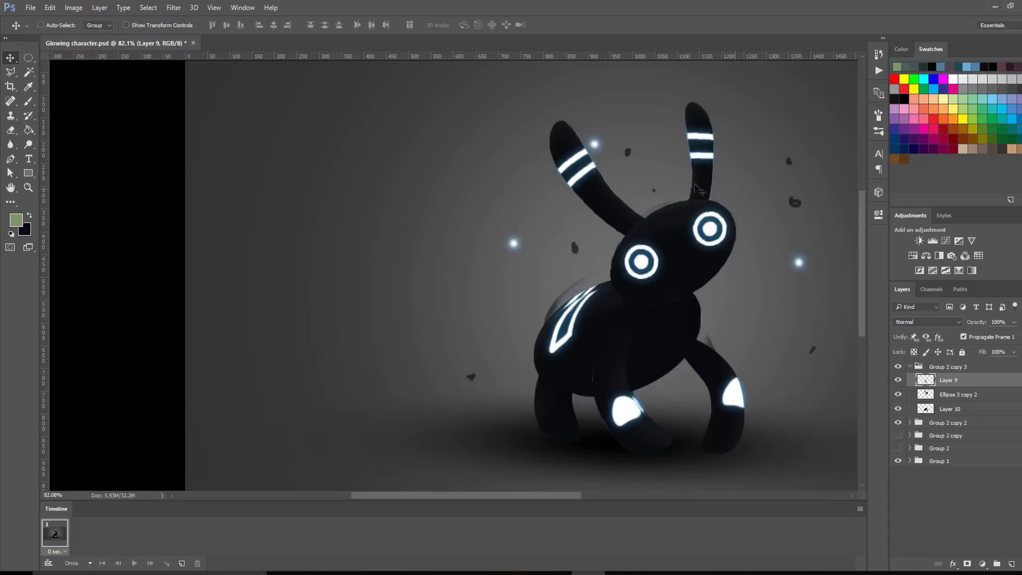
- Rotate the head layer Ellipse 3 copy 2 in Group 2 copy 3 about 5.6° clockwise around a pivot at the lower head
left_click(953, 395)
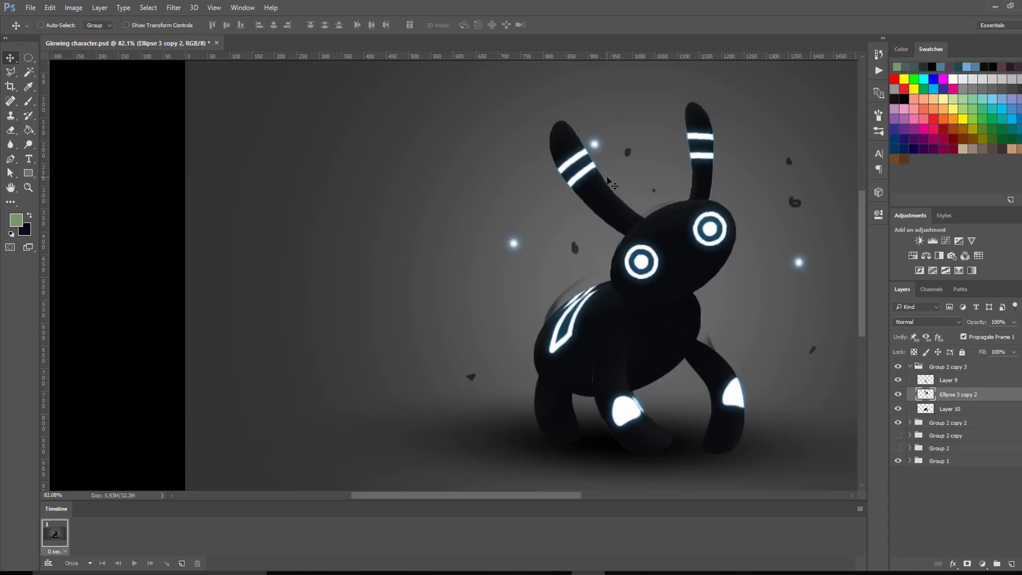
key("ctrl+t")
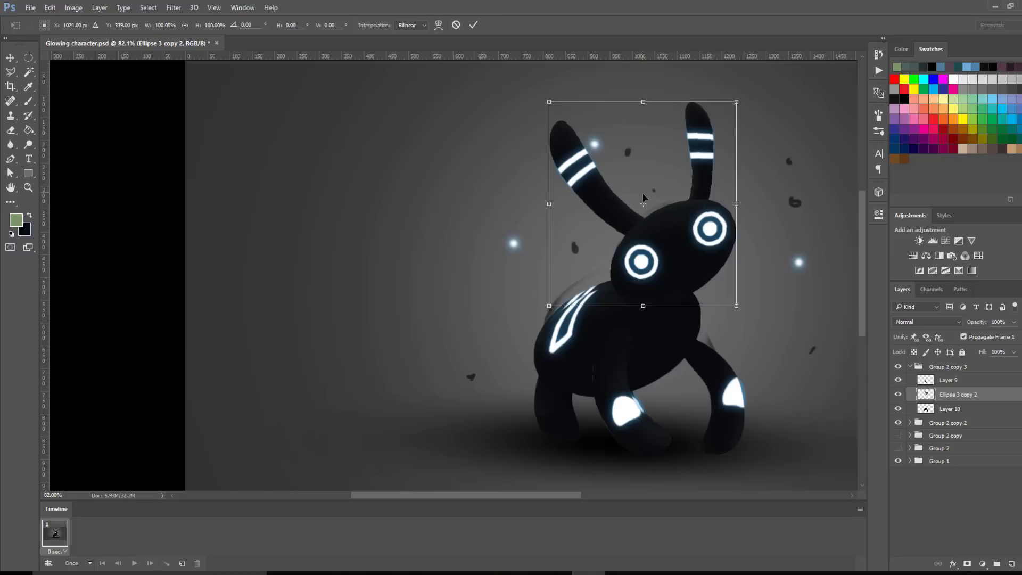
left_click_drag(660, 278, 662, 284)
left_click_drag(763, 87, 775, 106)
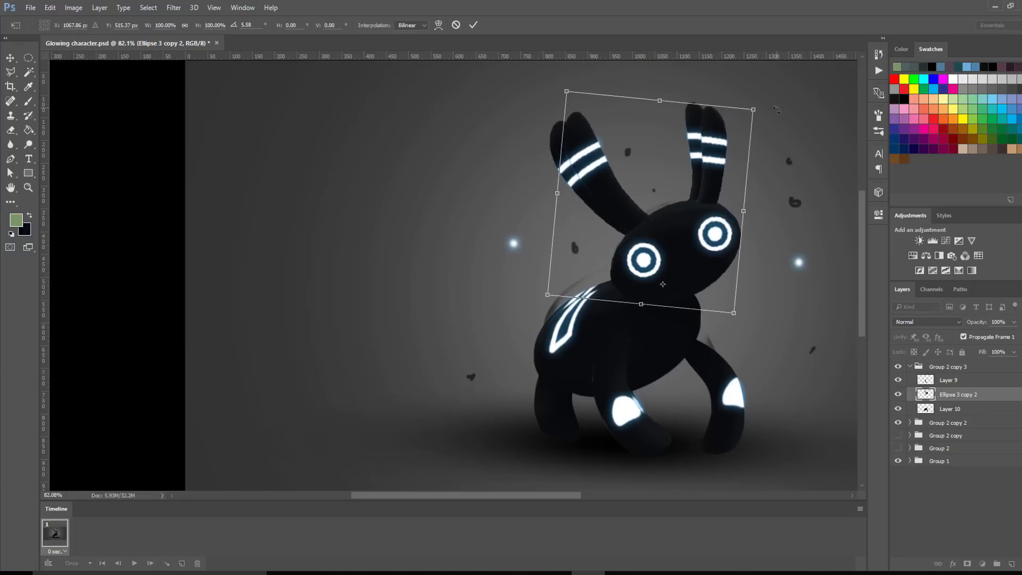
key("Return")
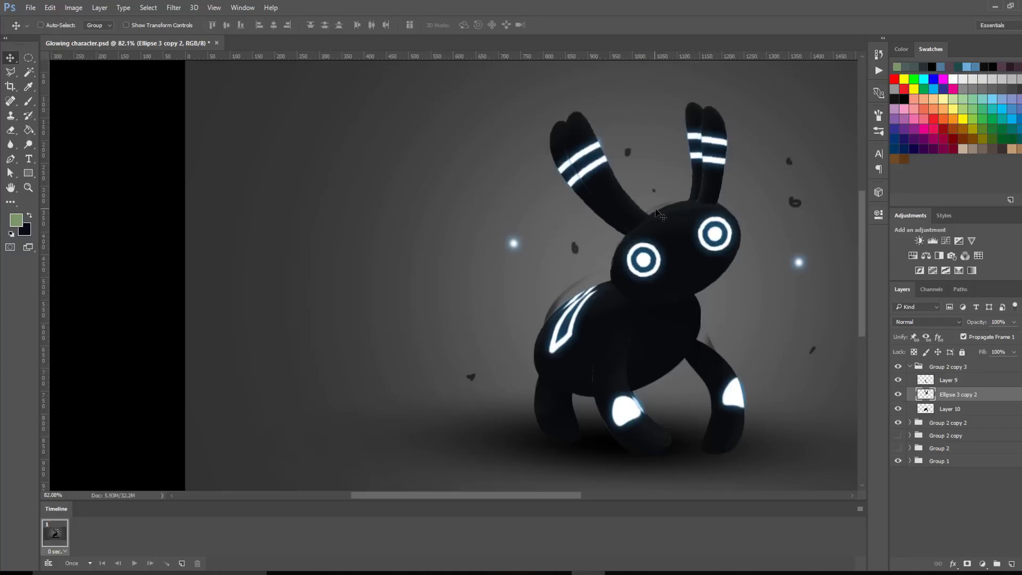
- Start a Puppet Warp on the head layer with pins at each ear's tip, middle and base and around the head's outline
left_click(51, 8)
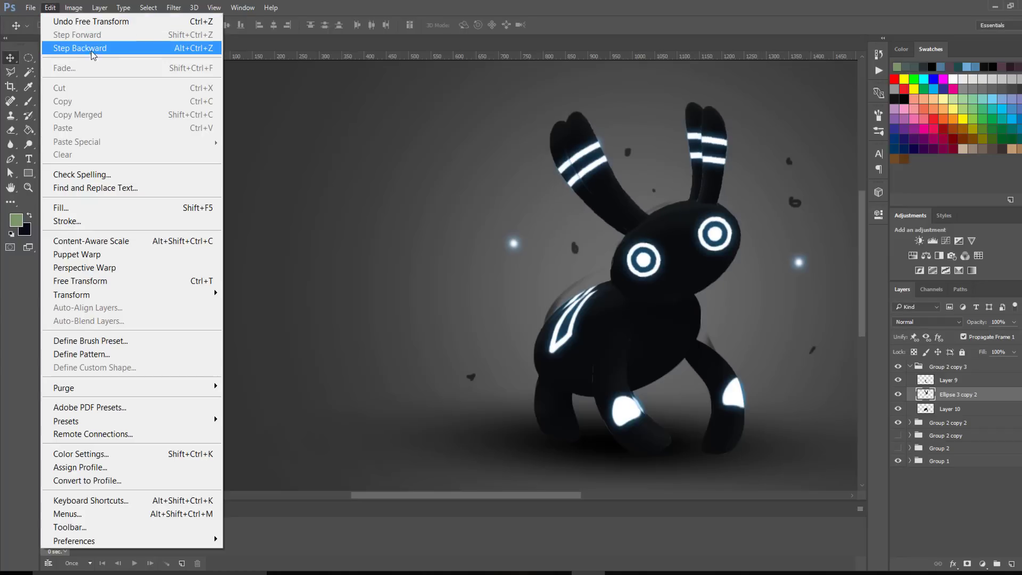
left_click(115, 256)
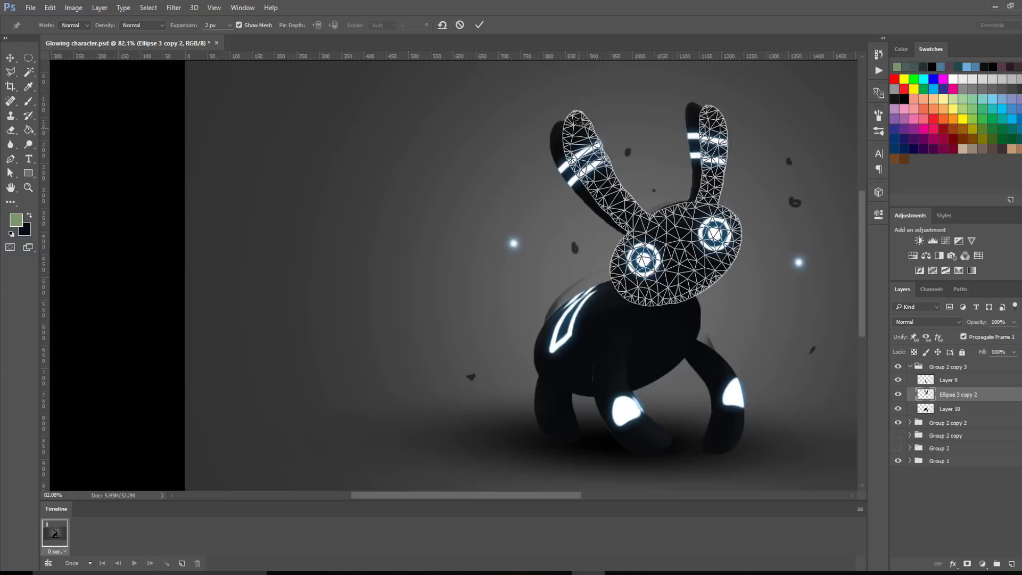
left_click(580, 116)
left_click(595, 170)
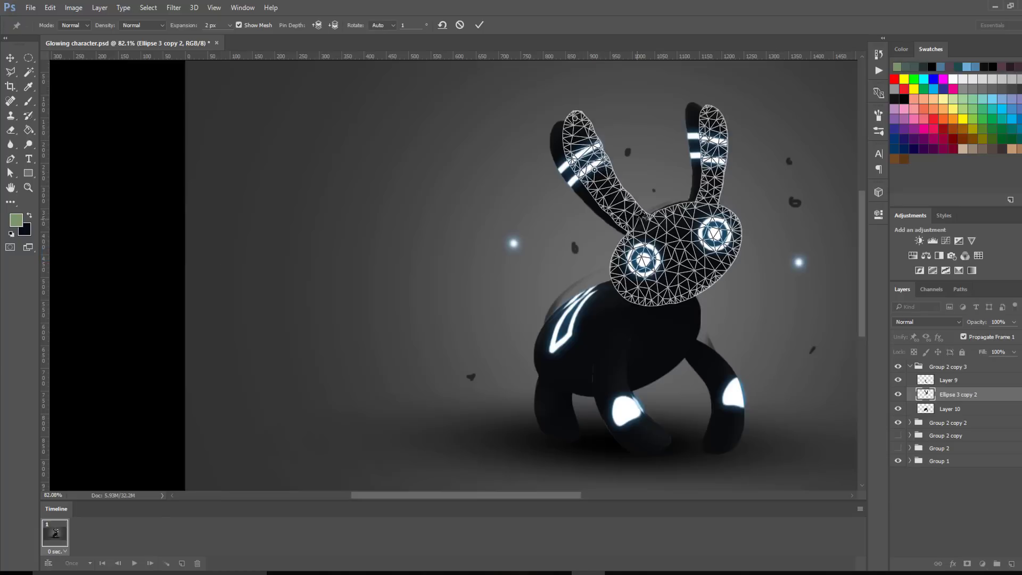
left_click(637, 219)
left_click(706, 198)
left_click(714, 160)
left_click(711, 112)
left_click(674, 212)
left_click(616, 278)
left_click(696, 290)
left_click(736, 230)
- Bend both ear tips slightly inward, adjust the ears' middles, and apply the Puppet Warp
left_click_drag(576, 117, 584, 116)
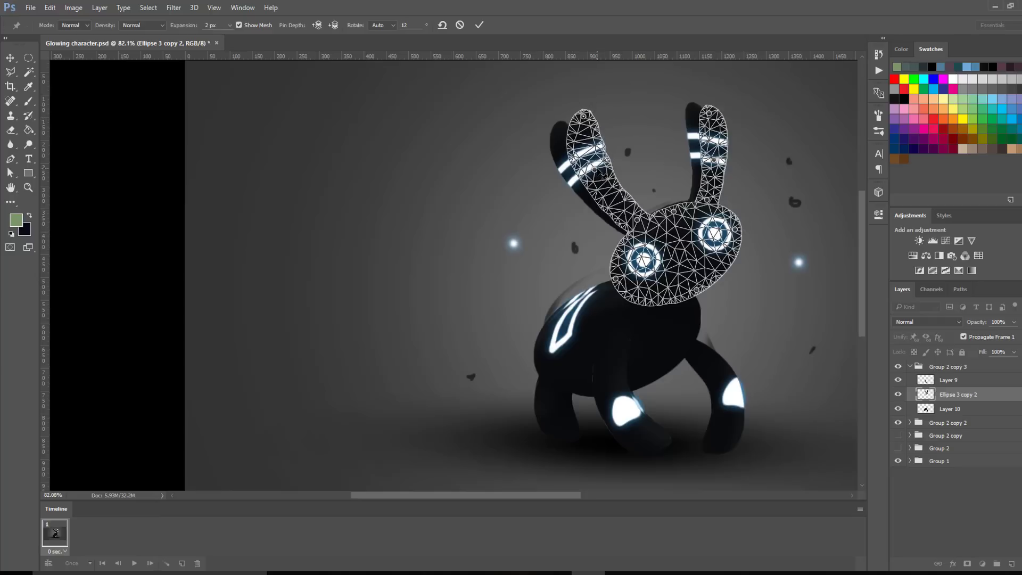
left_click_drag(597, 174, 598, 168)
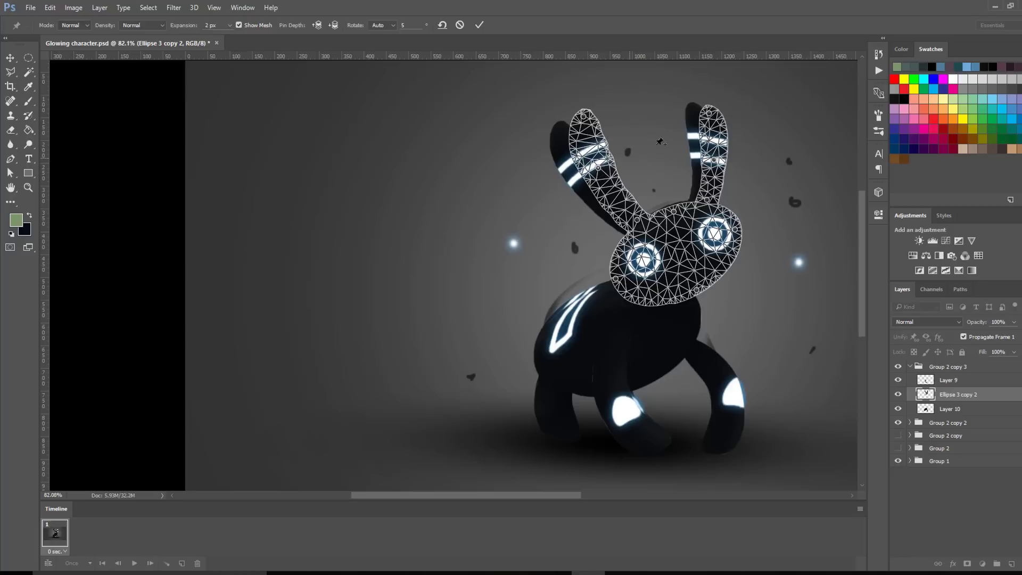
left_click_drag(709, 114, 703, 112)
left_click_drag(716, 160, 718, 160)
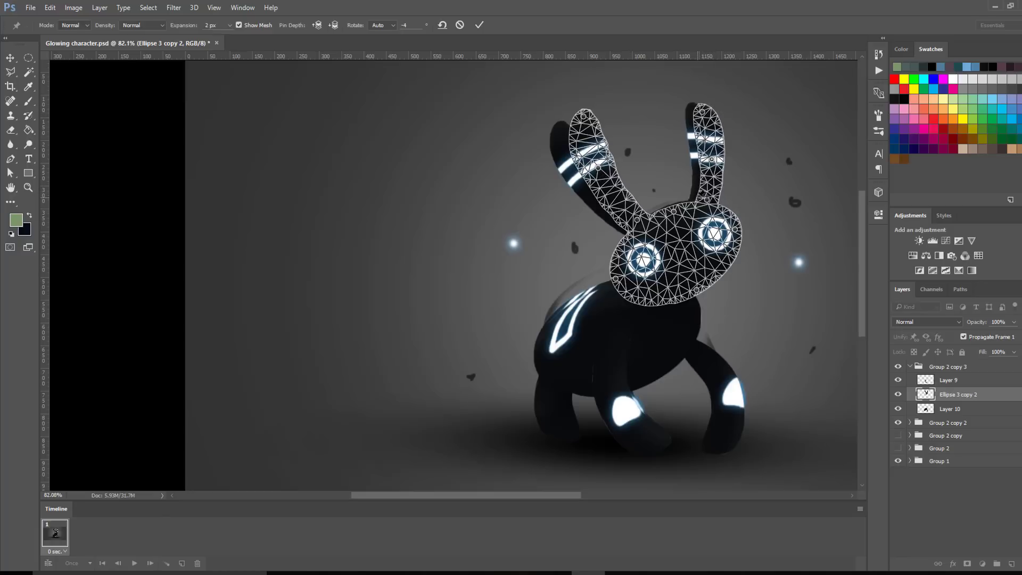
key("Return")
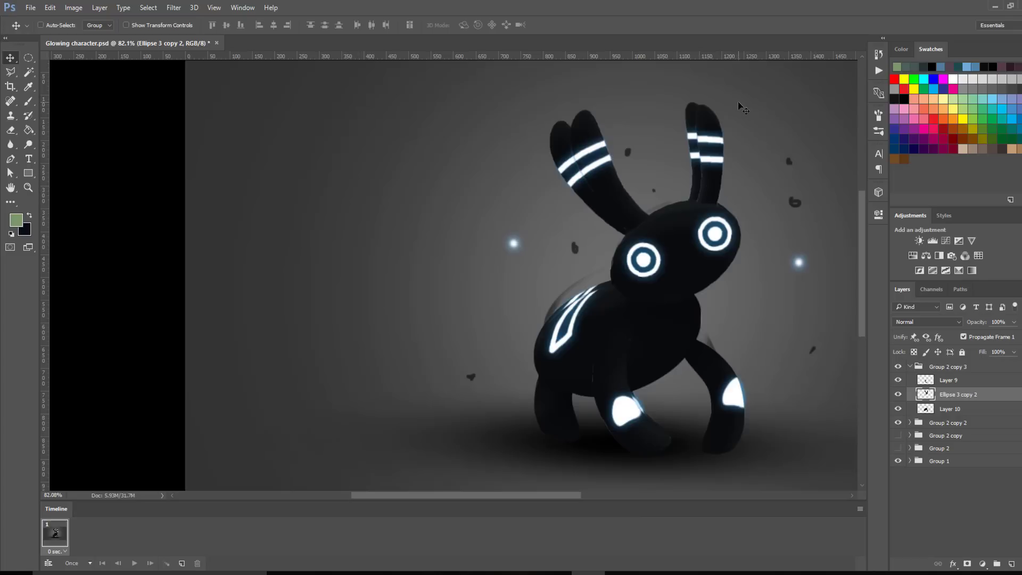
- Nudge the head layer Ellipse 3 copy 2 in Group 2 copy 3 slightly downward in small increments
key("ctrl+alt+z")
key("ctrl+alt+z")
key("ctrl+alt+z")
key("ctrl+alt+z")
key("ctrl+alt+z")
key("ctrl+alt+z")
key("ctrl+alt+z")
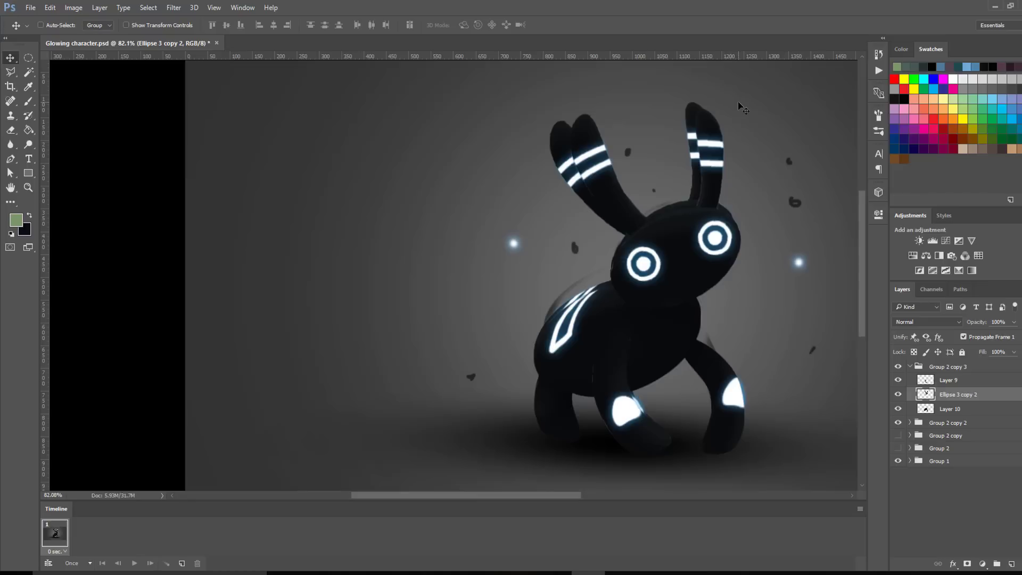
key("ctrl+alt+z")
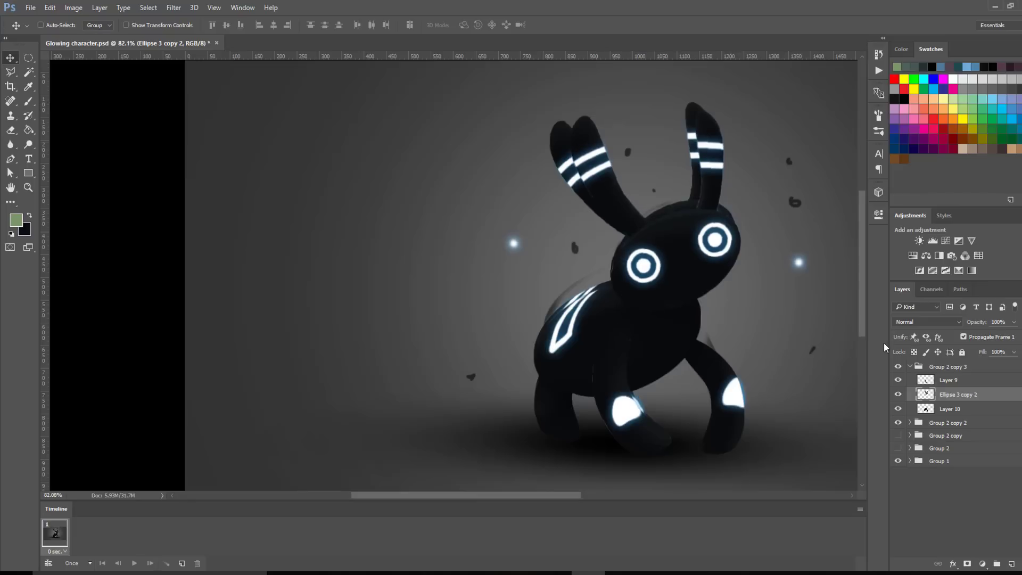
- Nudge the head layer Ellipse 3 copy 2 in Group 2 copy 2 slightly downward
left_click(910, 423)
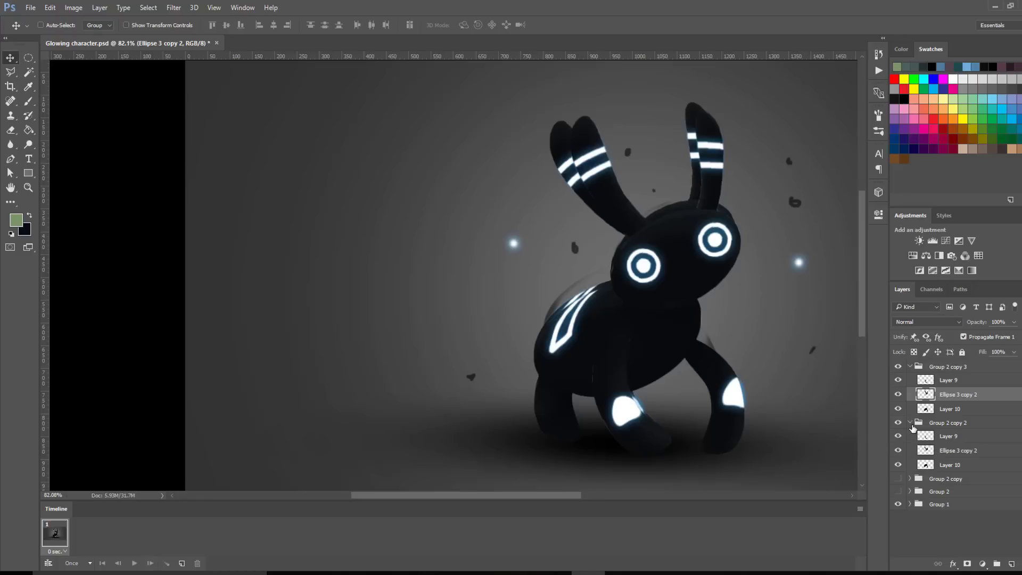
left_click(948, 436)
left_click(949, 453)
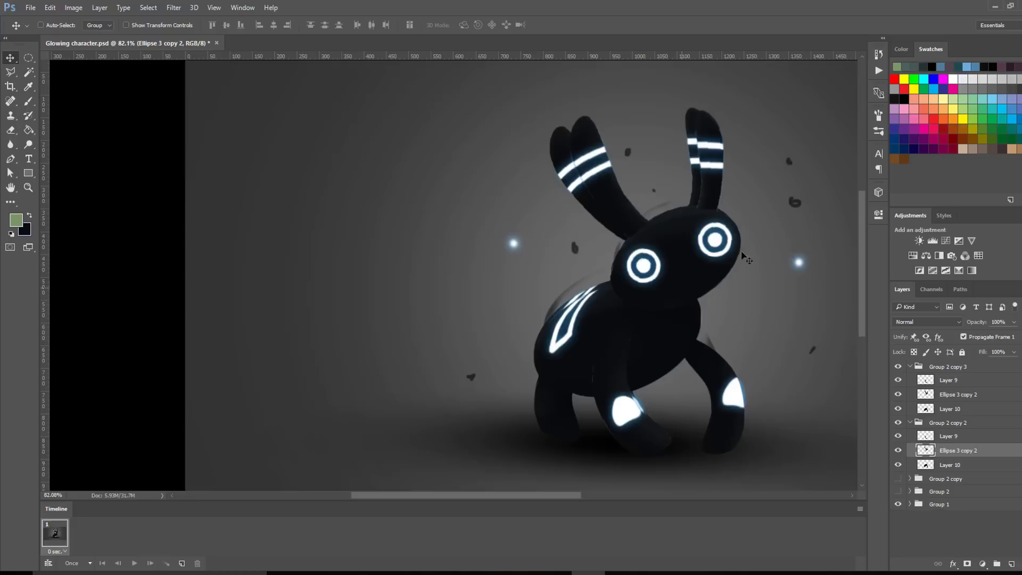
- Show Group 2 copy and nudge its head layer Ellipse 3 copy 2 slightly downward
left_click(910, 478)
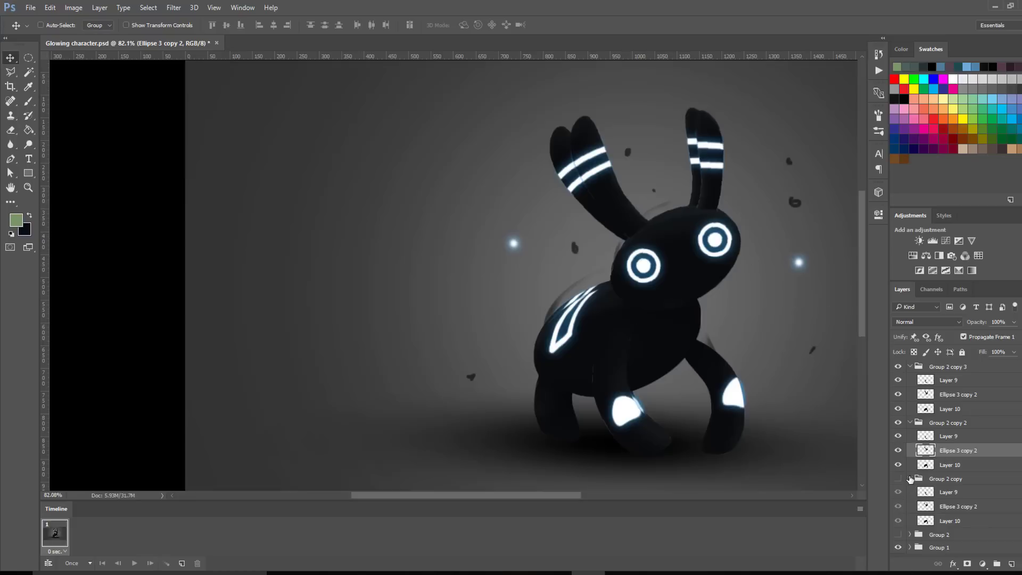
left_click(899, 479)
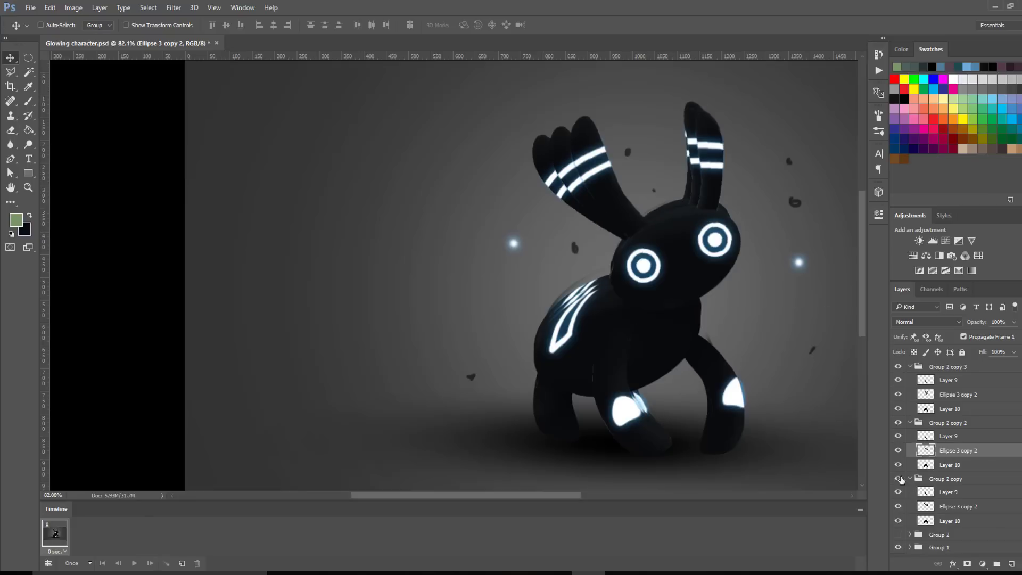
left_click(950, 509)
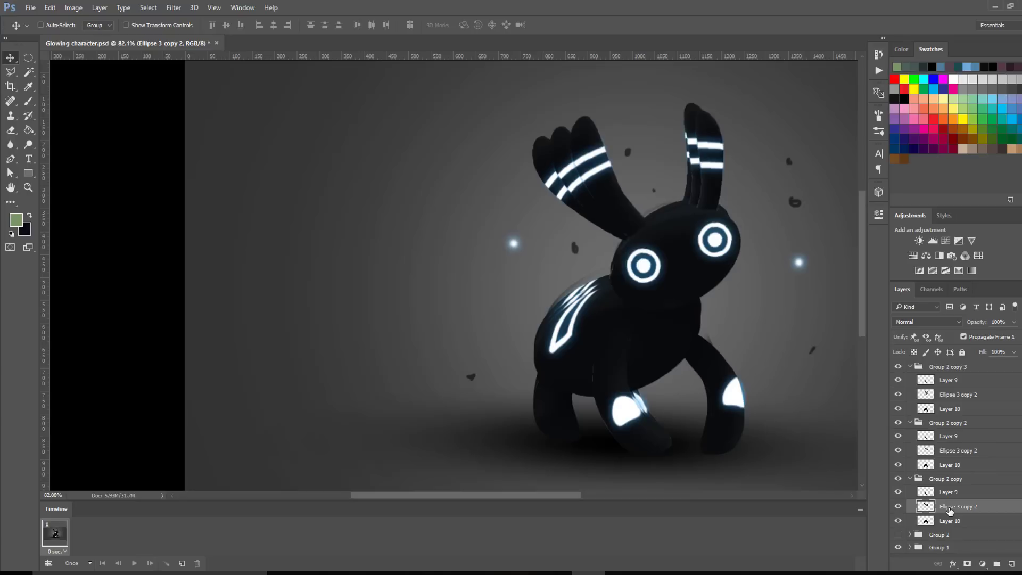
- Collapse and hide Group 2 copy and Group 2 copy 2
left_click(910, 479)
left_click(899, 478)
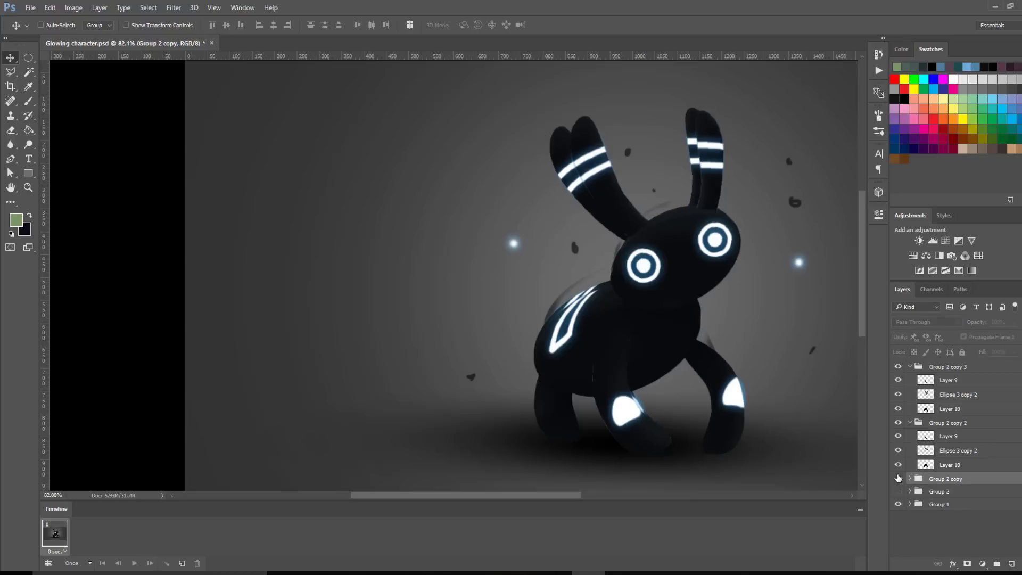
left_click(911, 423)
left_click(898, 423)
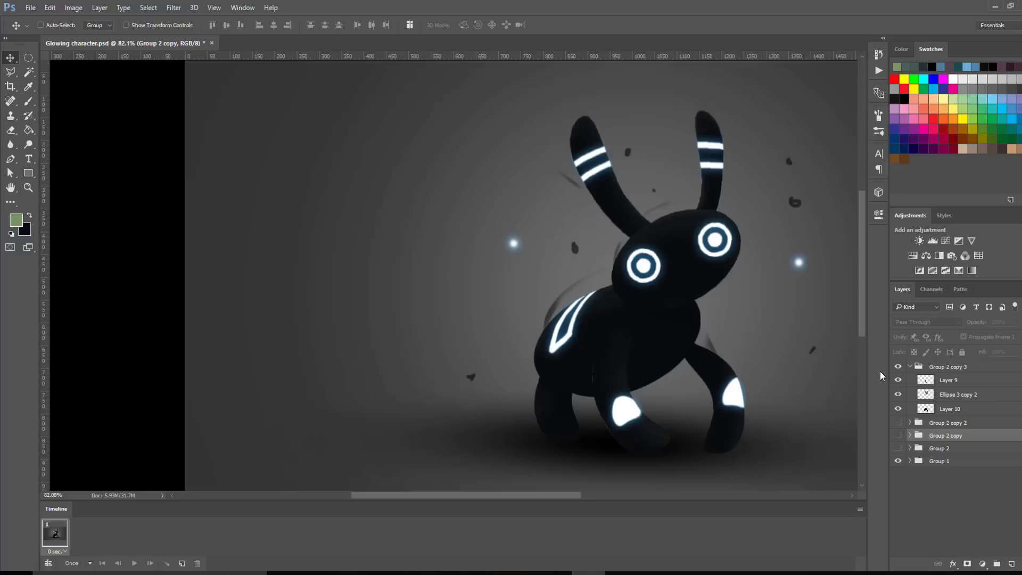
- Erase the stray dark strokes around the character's back, head, ear and front leg on Layer 2 copy in Group 1, using an enlarged eraser
left_click(910, 461)
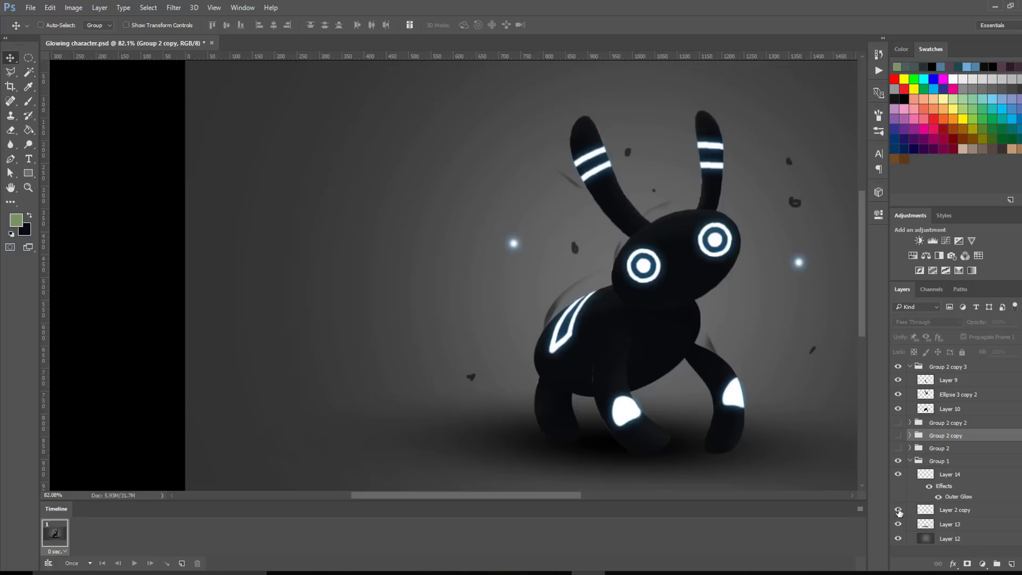
left_click(945, 512)
key("e")
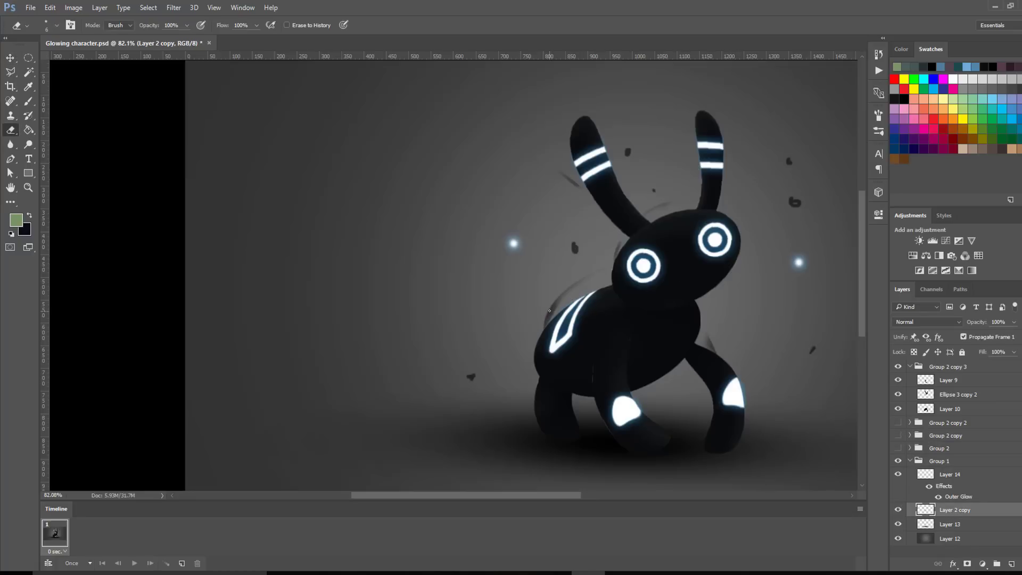
left_click_drag(553, 310, 553, 324)
key("bracketright")
key("bracketright")
key("bracketright")
key("bracketright")
key("bracketright")
key("bracketright")
key("bracketright")
key("bracketright")
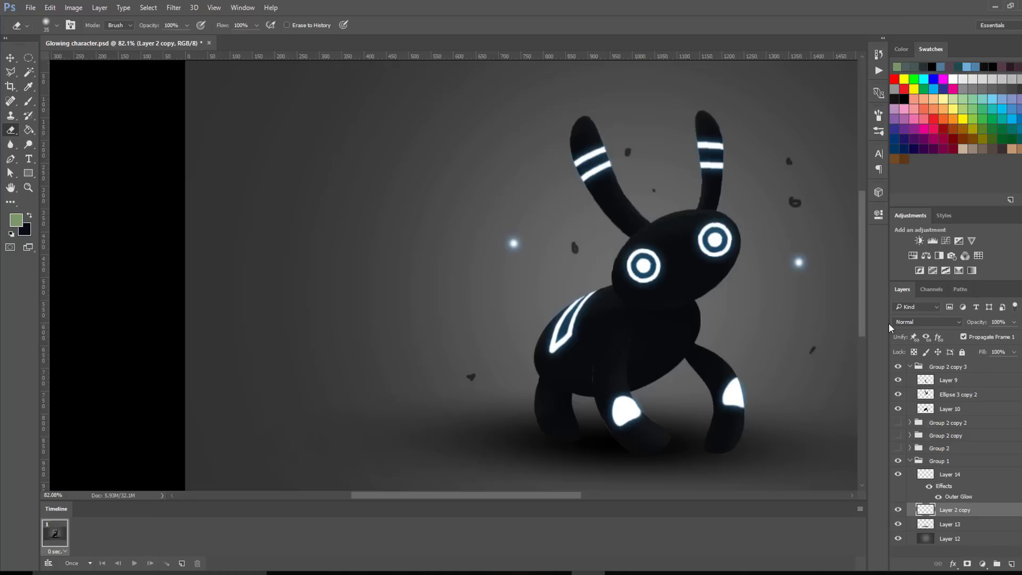
- Collapse the open layer groups and duplicate the four pose groups from Group 2 through Group 2 copy 3
left_click(910, 461)
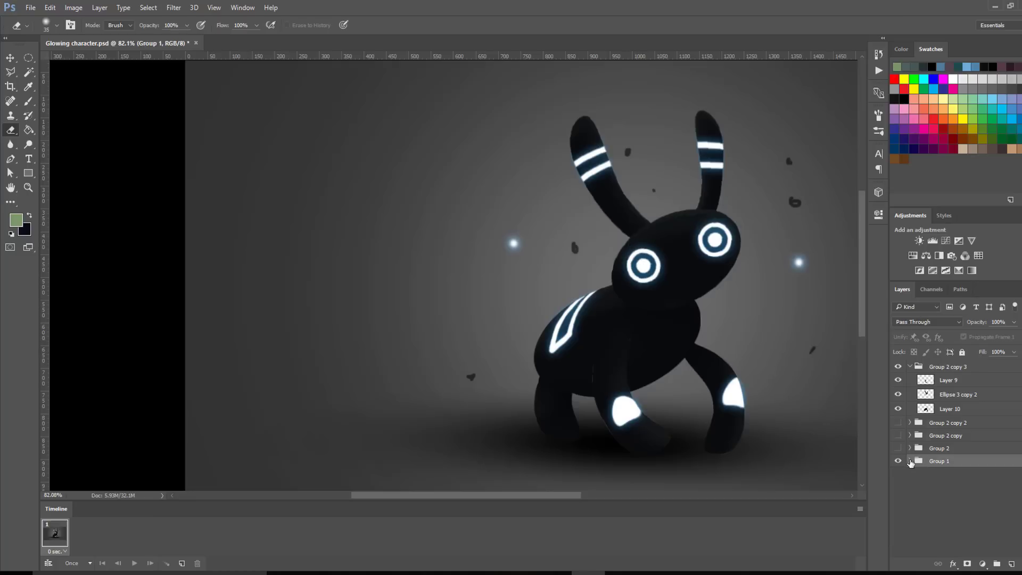
left_click(910, 367)
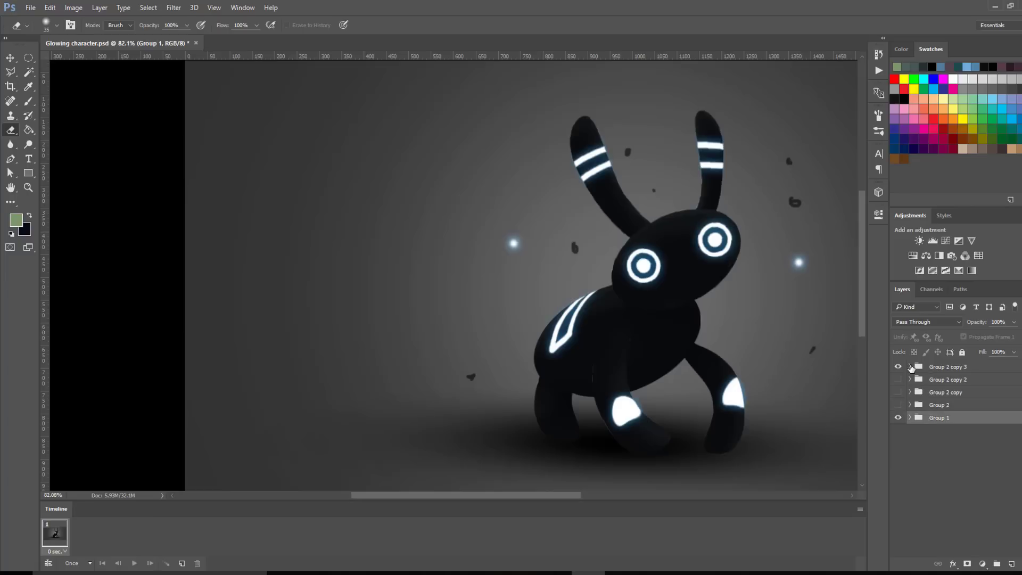
left_click(935, 367)
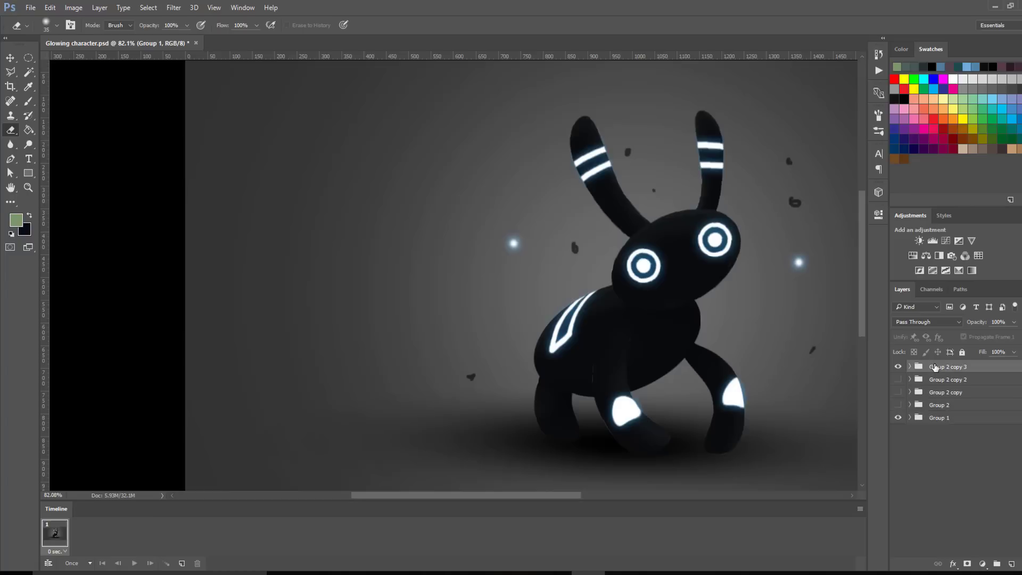
left_click(938, 406, "shift")
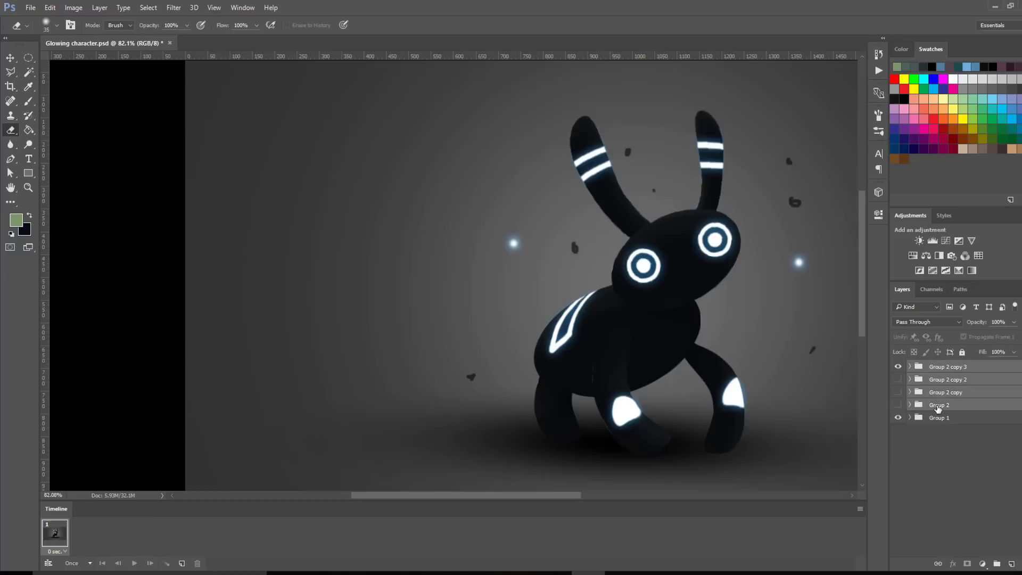
key("ctrl+j")
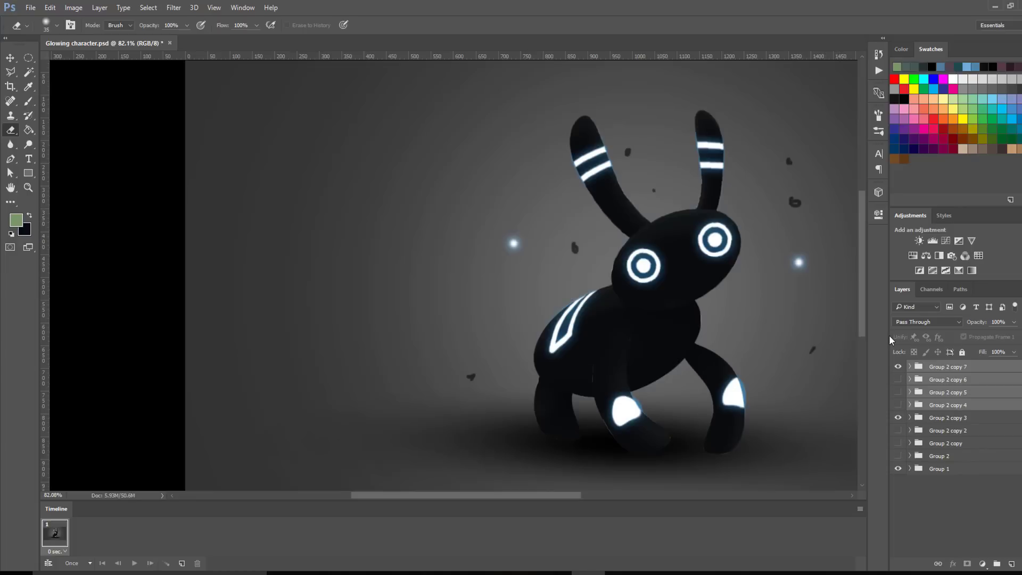
- Reverse the duplicated groups' stacking order so that, from the top, they run Group 2 copy 4, copy 5, copy 6, copy 7
left_click(940, 406)
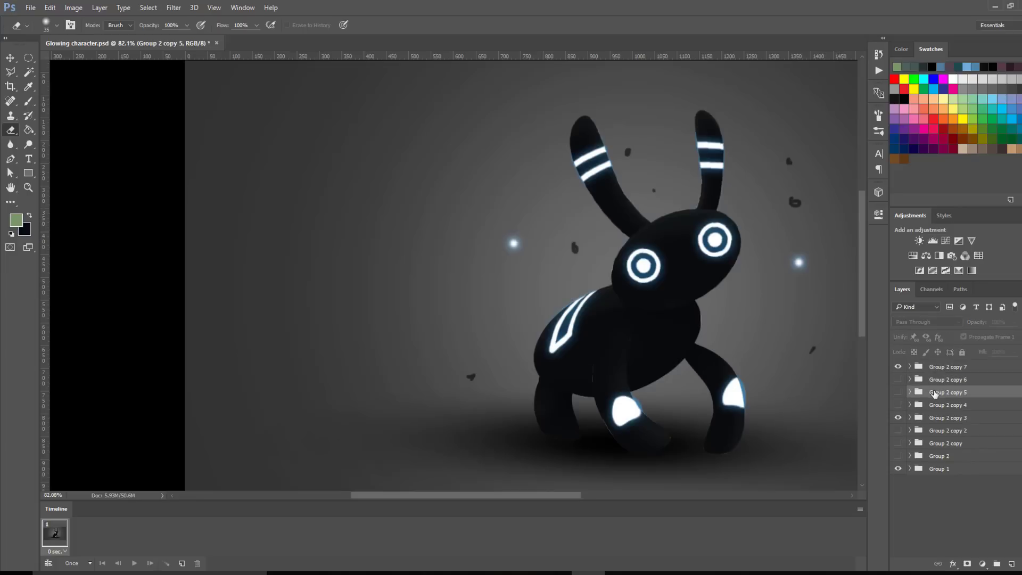
left_click_drag(939, 407, 953, 359)
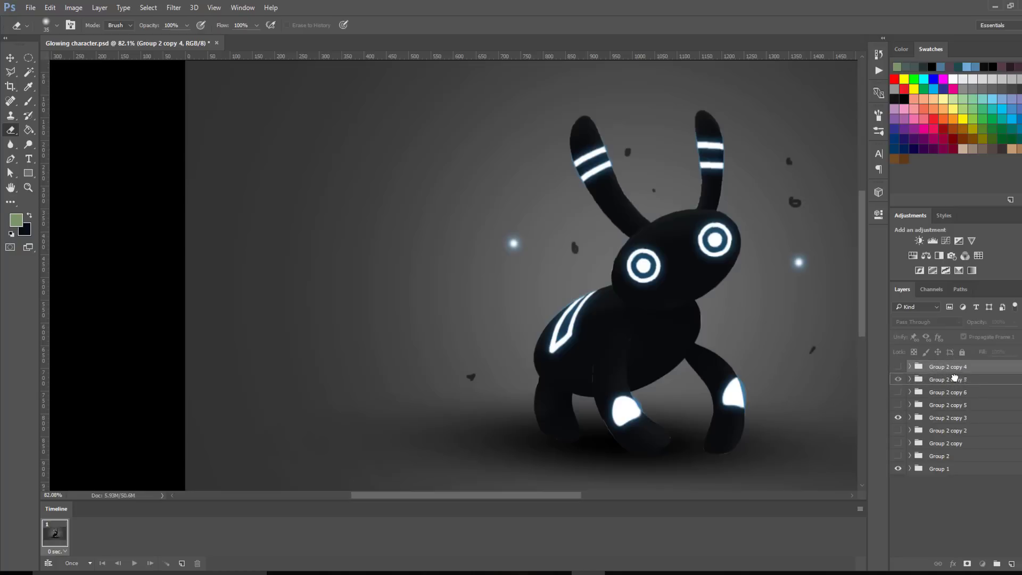
left_click_drag(956, 405, 955, 384)
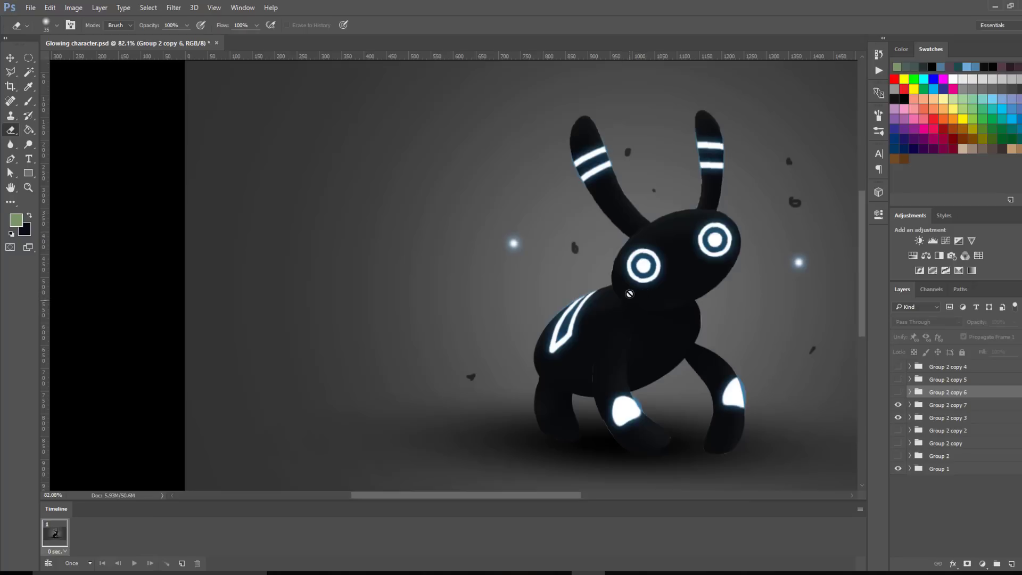
- Show and select Group 2 copy 4, and hide Group 2 copy 7 and Group 2 copy 3
left_click(898, 366)
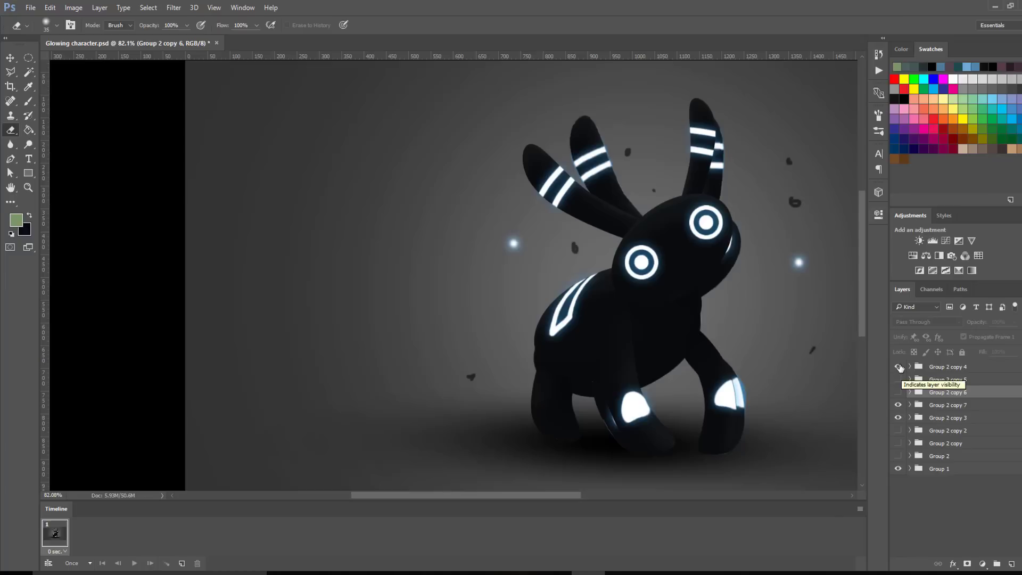
left_click_drag(898, 404, 898, 418)
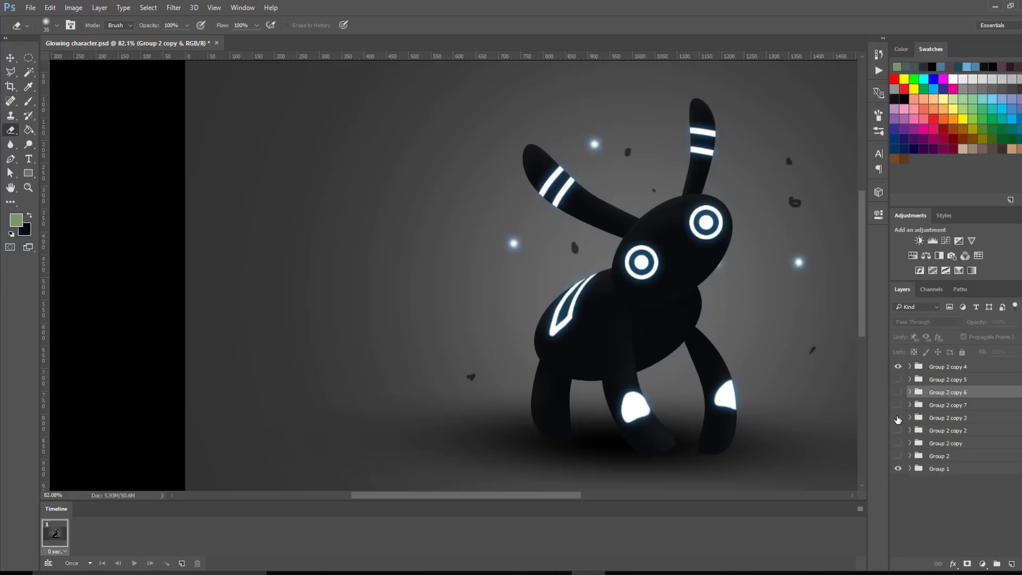
left_click(940, 367)
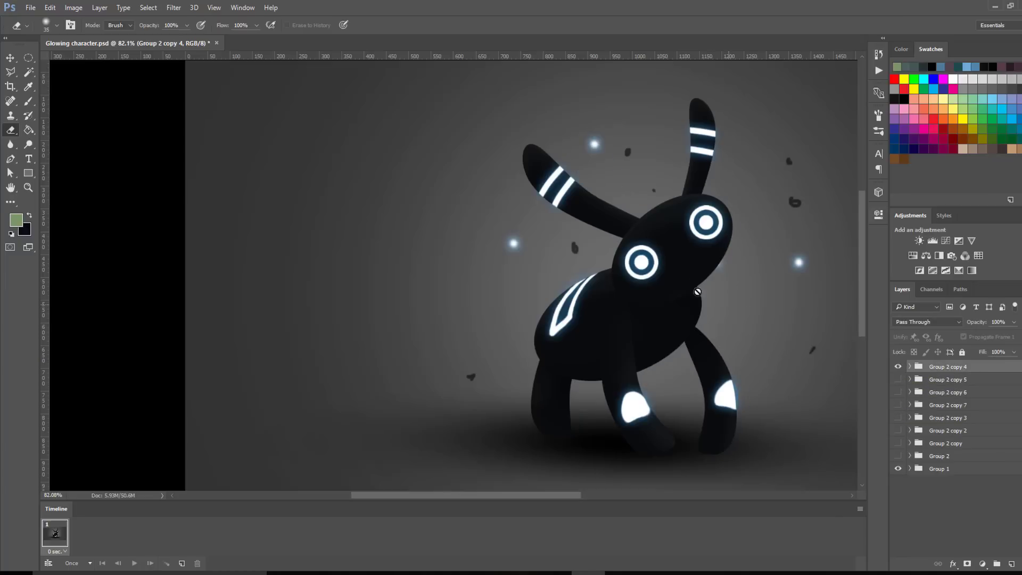
- Paint out both eyes on Ellipse 3 copy 2 in Group 2 copy 4 with sampled dark head colours and a soft 35 px brush
key("i")
left_click(685, 258)
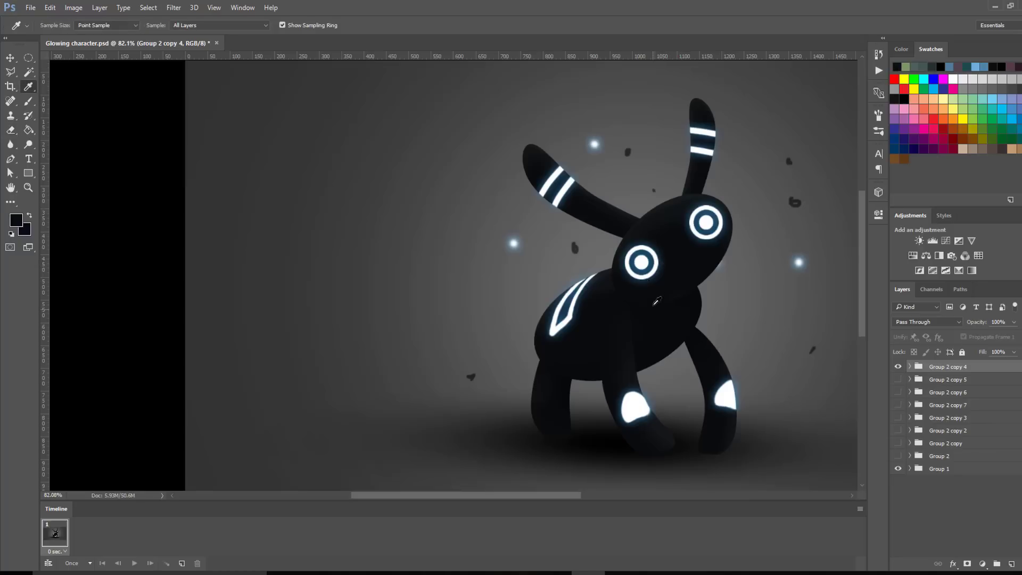
key("b")
left_click(910, 367)
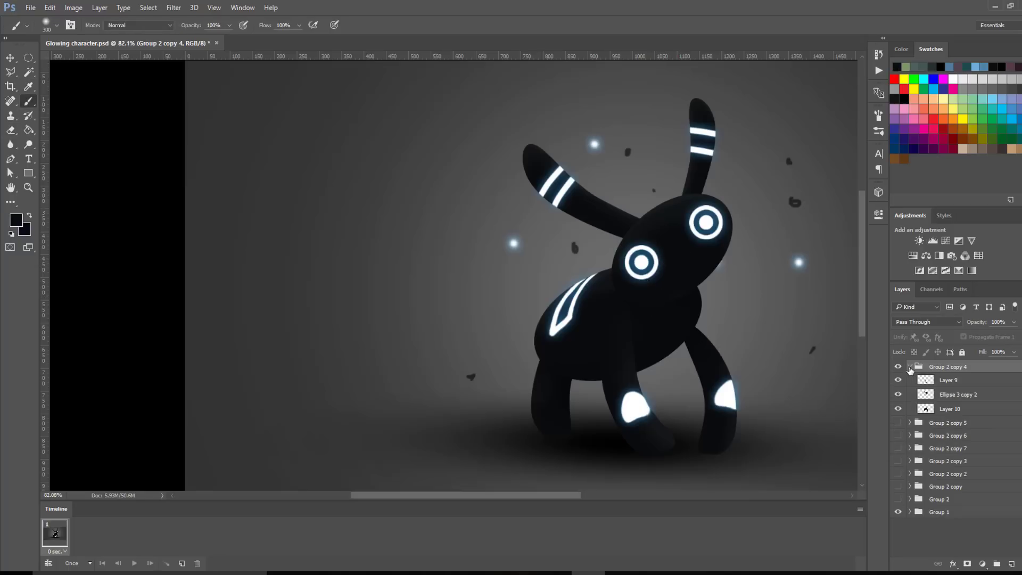
left_click(947, 399)
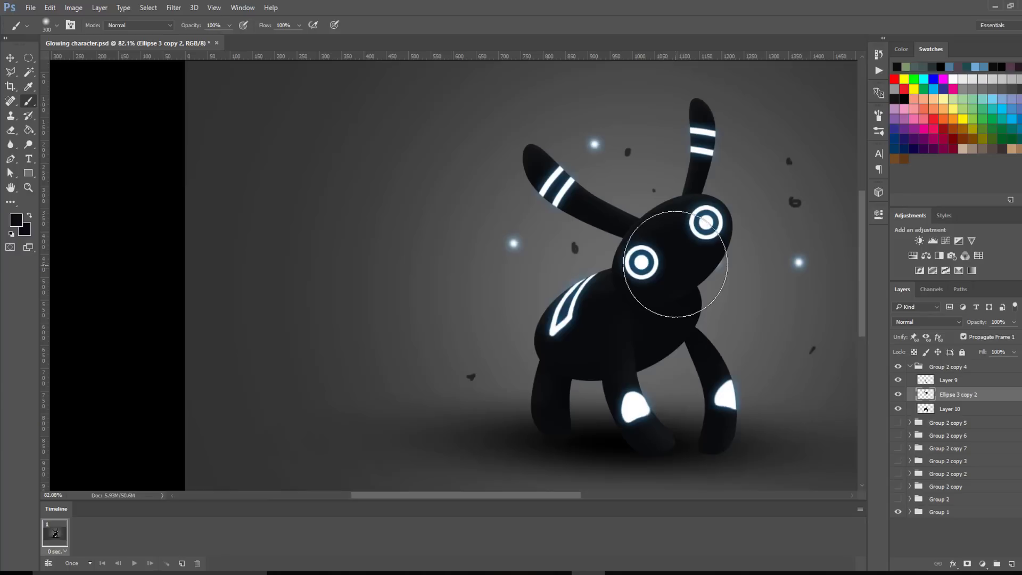
key("bracketleft")
key("bracketleft")
key("bracketleft")
key("bracketleft")
key("bracketleft")
key("bracketleft")
key("bracketleft")
key("bracketleft")
key("bracketleft")
key("bracketleft")
key("bracketleft")
key("bracketleft")
key("bracketleft")
key("bracketleft")
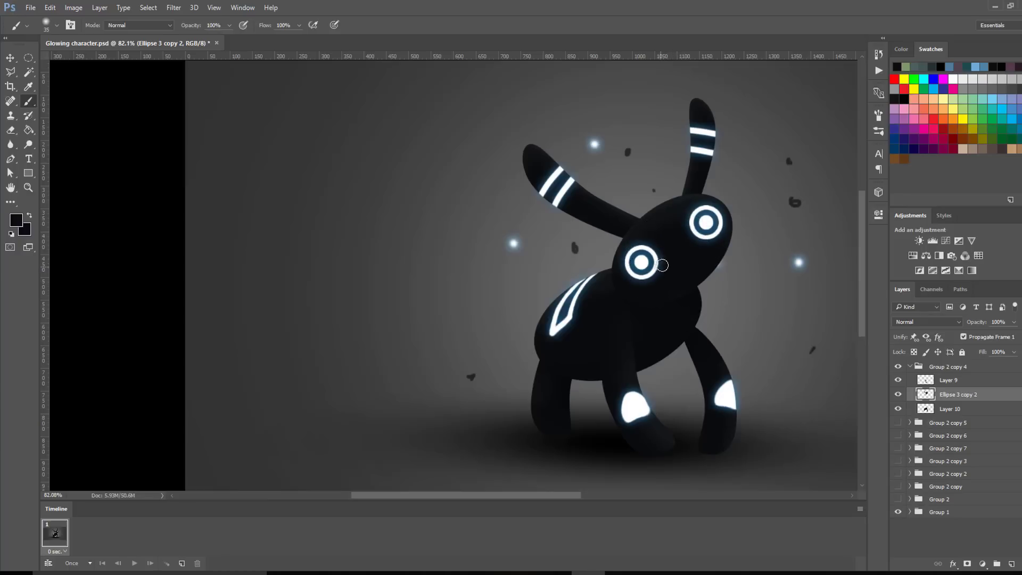
mouse_move(663, 266)
left_mouse_down()
mouse_move(643, 285)
mouse_move(641, 247)
mouse_move(646, 265)
mouse_move(627, 268)
mouse_move(632, 251)
mouse_move(641, 244)
mouse_move(633, 268)
mouse_move(672, 257)
mouse_move(698, 222)
mouse_move(688, 228)
mouse_move(710, 240)
mouse_move(714, 213)
mouse_move(703, 232)
left_mouse_up()
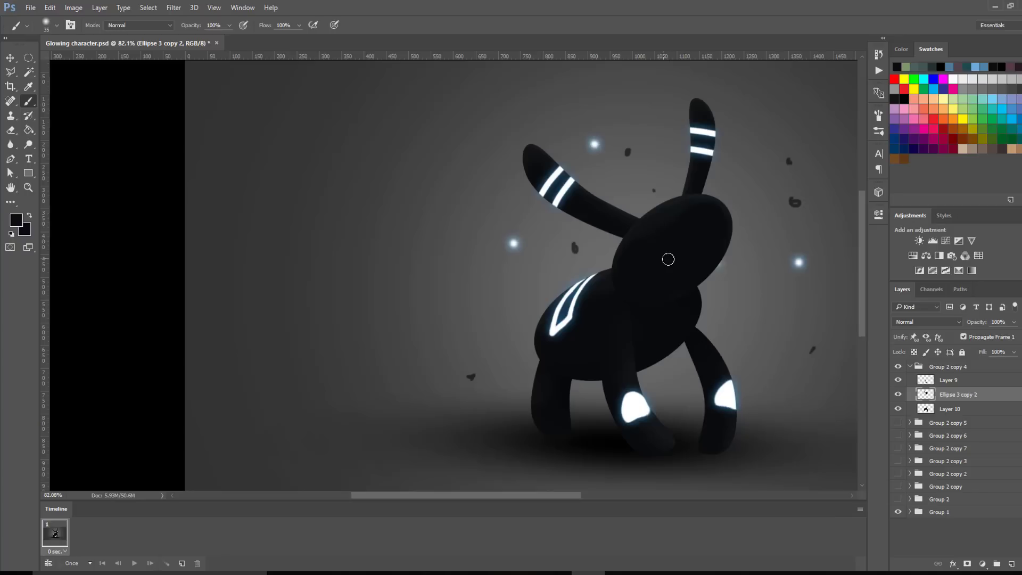
key("i")
left_click(670, 213)
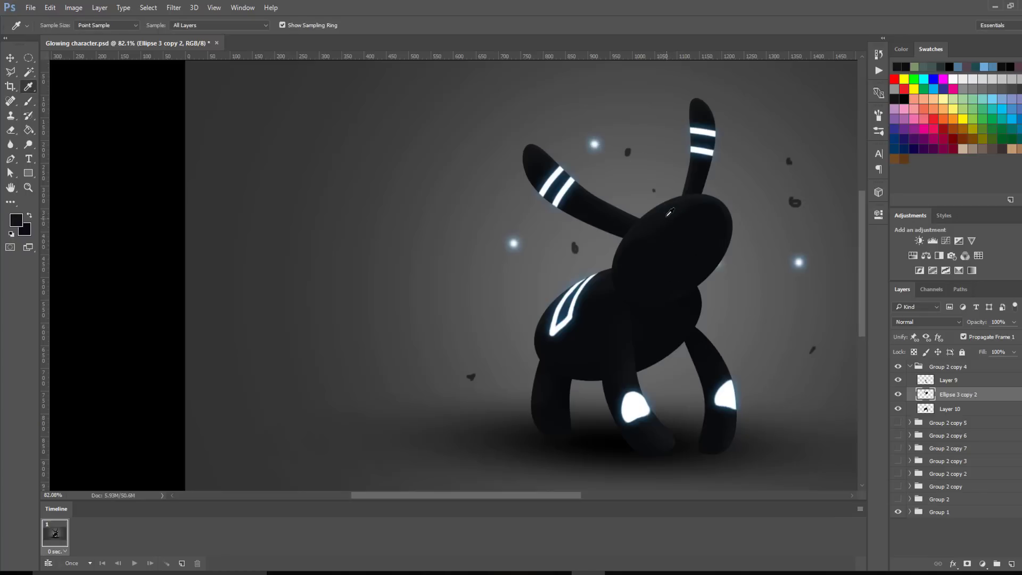
key("b")
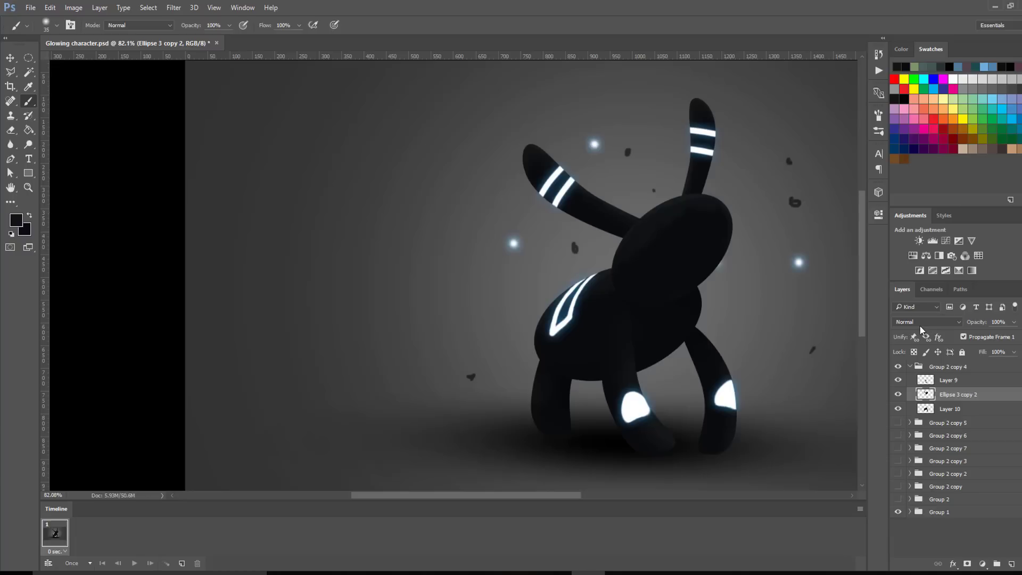
- Collapse and hide Group 2 copy 4, and make Group 2 visible
left_click(898, 499)
left_click(910, 367)
left_click(910, 366)
left_click(910, 367)
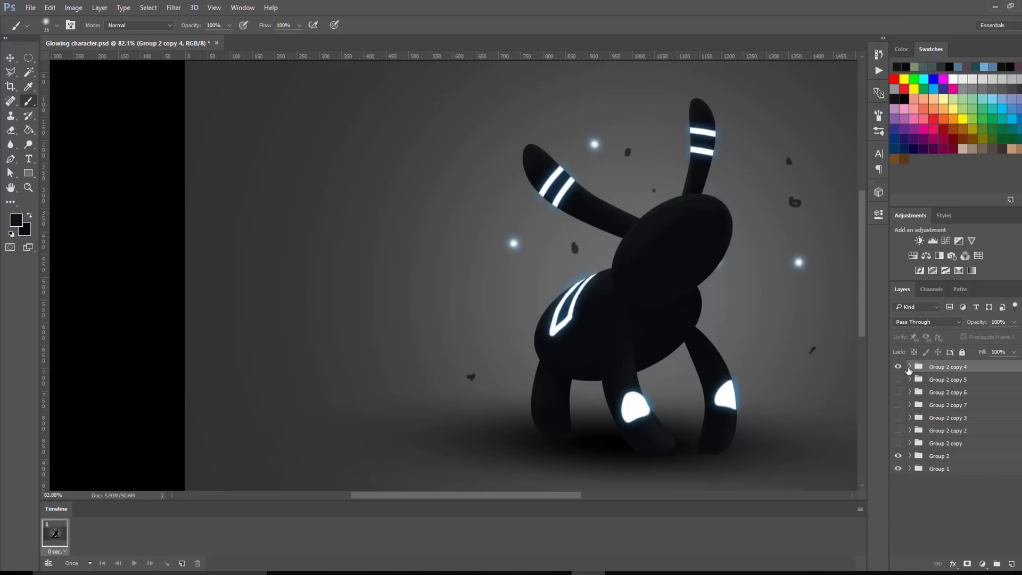
left_click(899, 367)
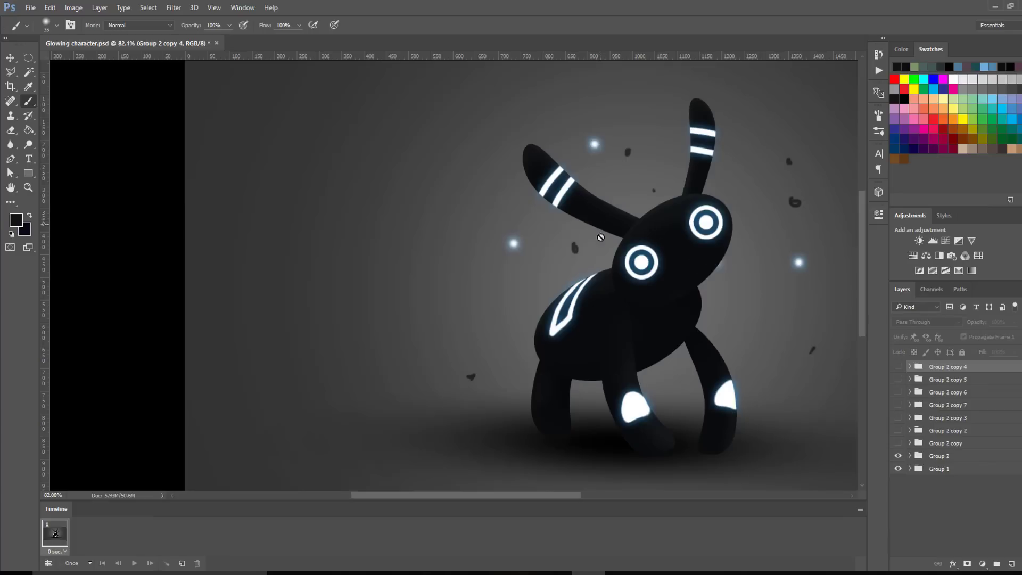
- Select Ellipse 3 copy 2 inside Group 2 and choose a hard round 30 px brush tip
left_click(937, 458)
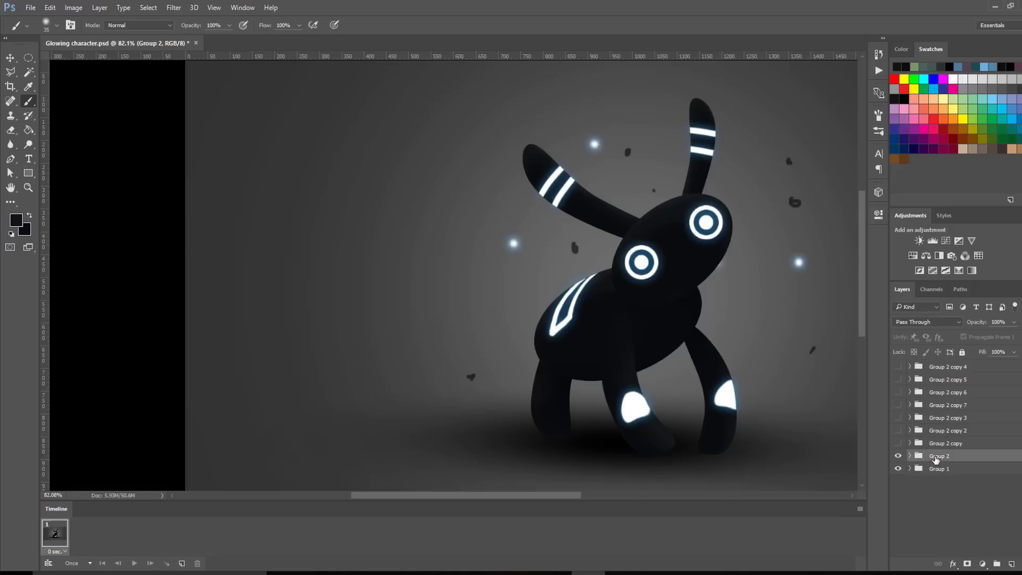
left_click(910, 456)
left_click(948, 485)
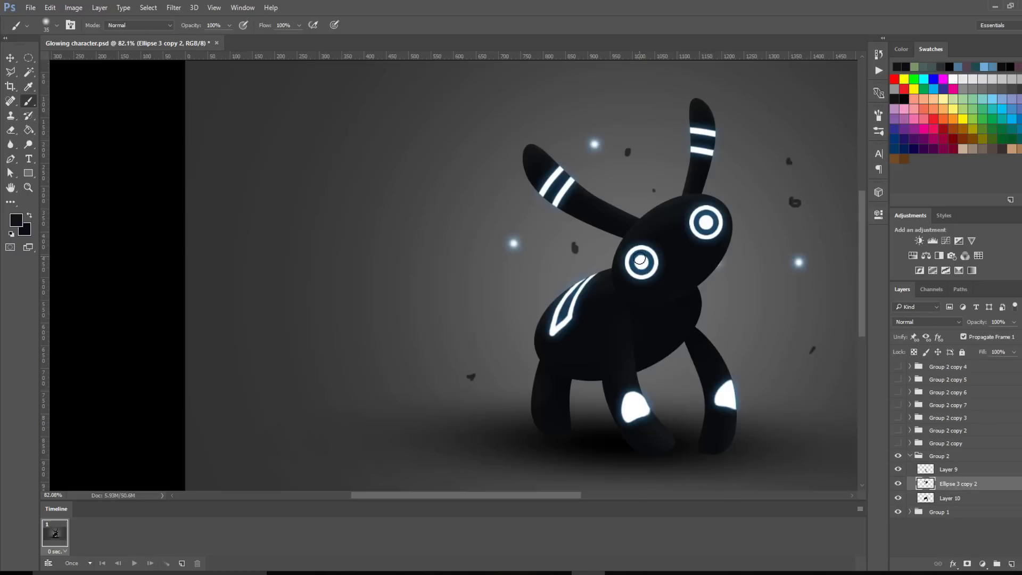
left_click(878, 115)
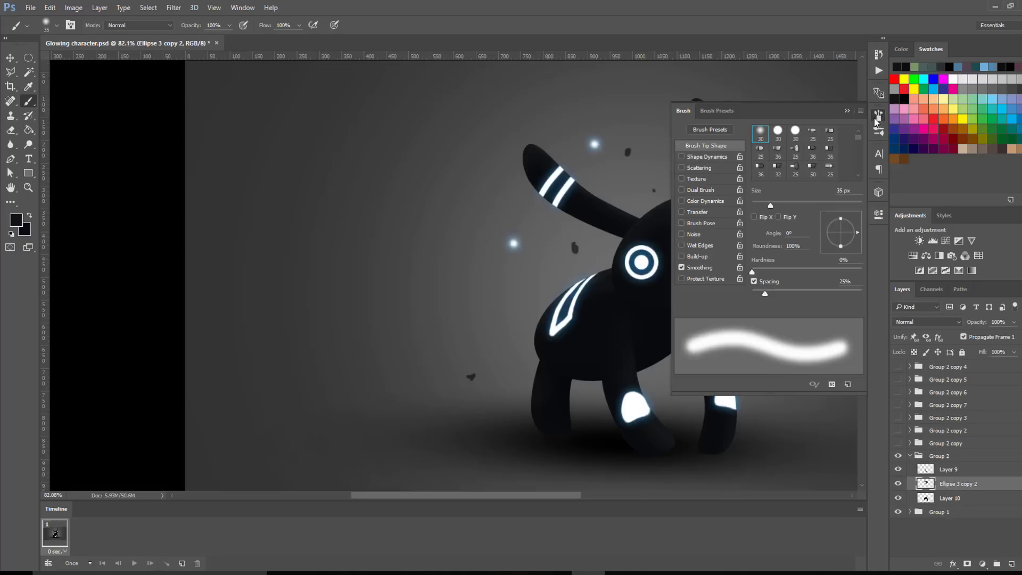
left_click(813, 133)
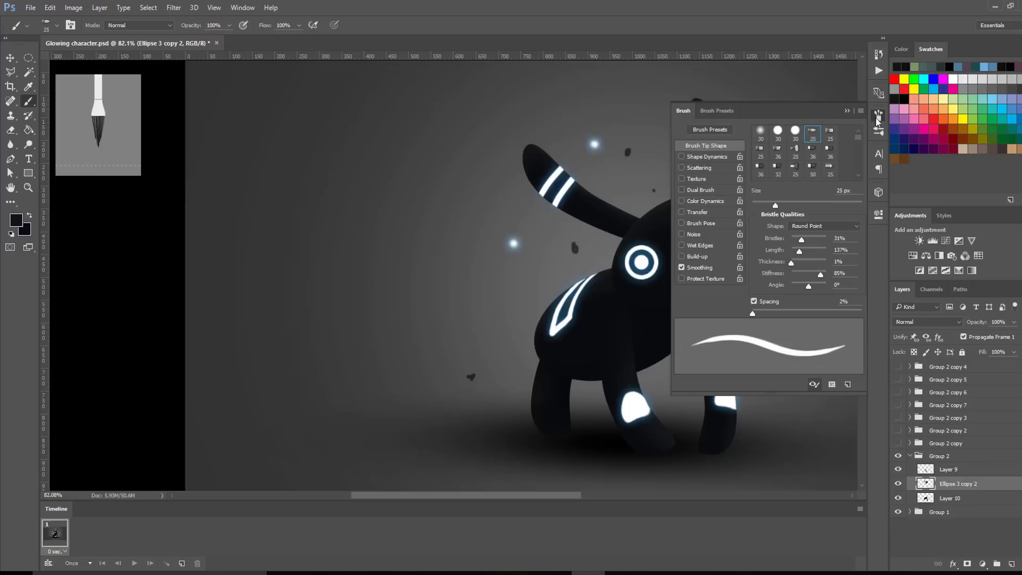
left_click(795, 132)
left_click(878, 115)
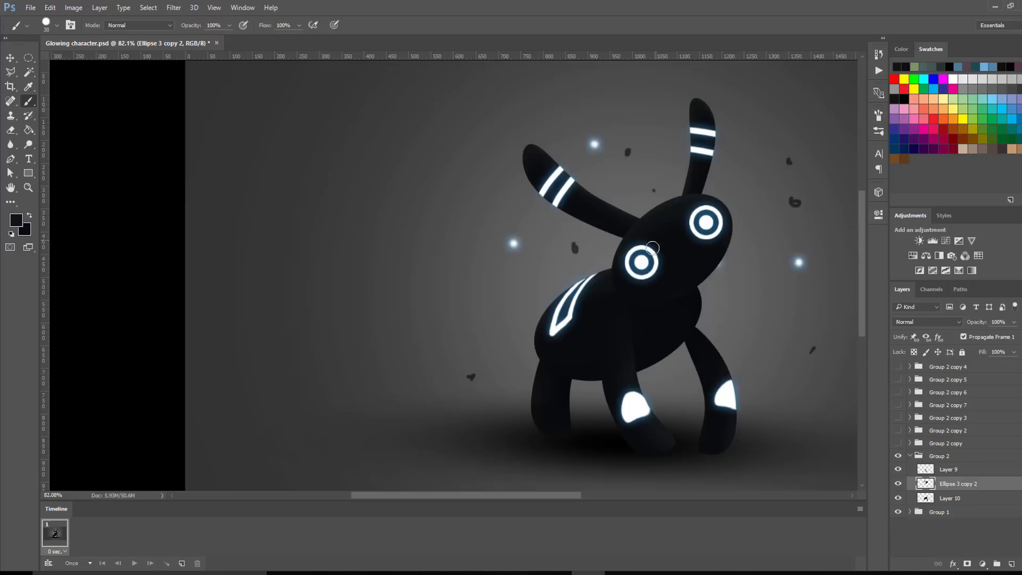
- Narrow both glowing eyes to slanted slits by painting dark over their upper and lower parts with a smaller brush
key("bracketleft")
key("bracketleft")
key("bracketleft")
mouse_move(636, 281)
left_mouse_down()
mouse_move(656, 266)
mouse_move(636, 285)
mouse_move(647, 286)
left_mouse_up()
key("ctrl+z")
key("i")
key("b")
mouse_move(639, 282)
left_mouse_down()
mouse_move(665, 259)
mouse_move(631, 281)
mouse_move(668, 262)
mouse_move(646, 287)
mouse_move(630, 281)
mouse_move(656, 239)
mouse_move(622, 262)
mouse_move(661, 246)
mouse_move(622, 269)
mouse_move(636, 244)
left_mouse_up()
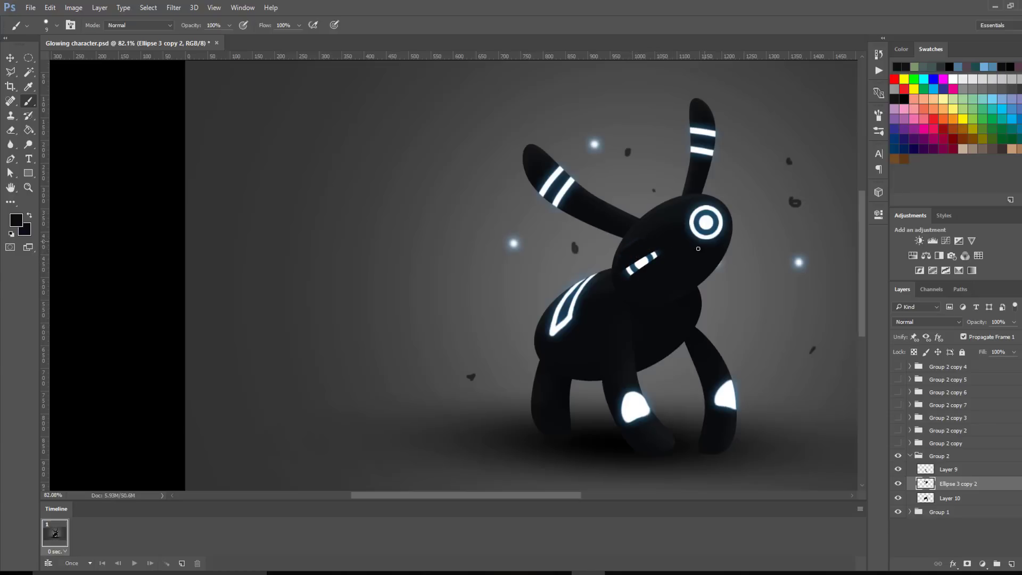
left_click_drag(698, 248, 722, 235)
mouse_move(698, 236)
left_mouse_down()
mouse_move(722, 217)
mouse_move(713, 208)
mouse_move(689, 228)
mouse_move(711, 206)
mouse_move(692, 207)
left_mouse_up()
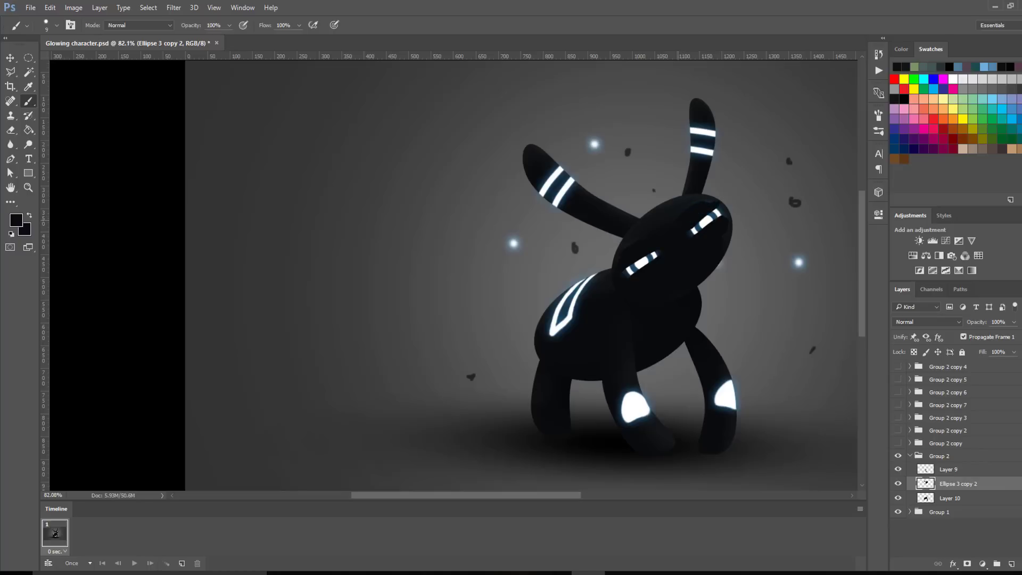
- Blend the painted patches around the eyes into the head using a sampled head colour at 20% brush opacity, and collapse Group 2
key("i")
left_click(660, 216)
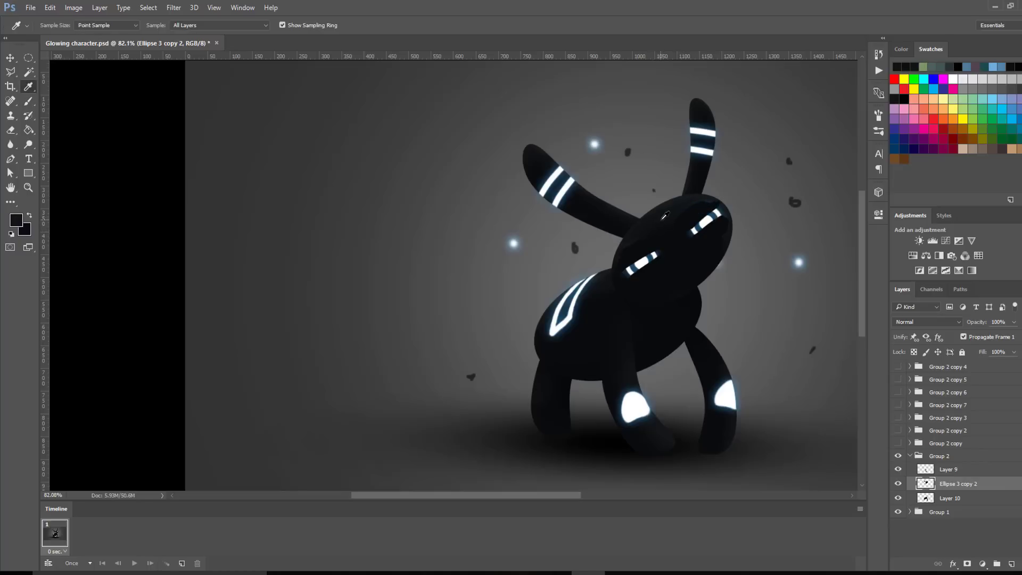
key("b")
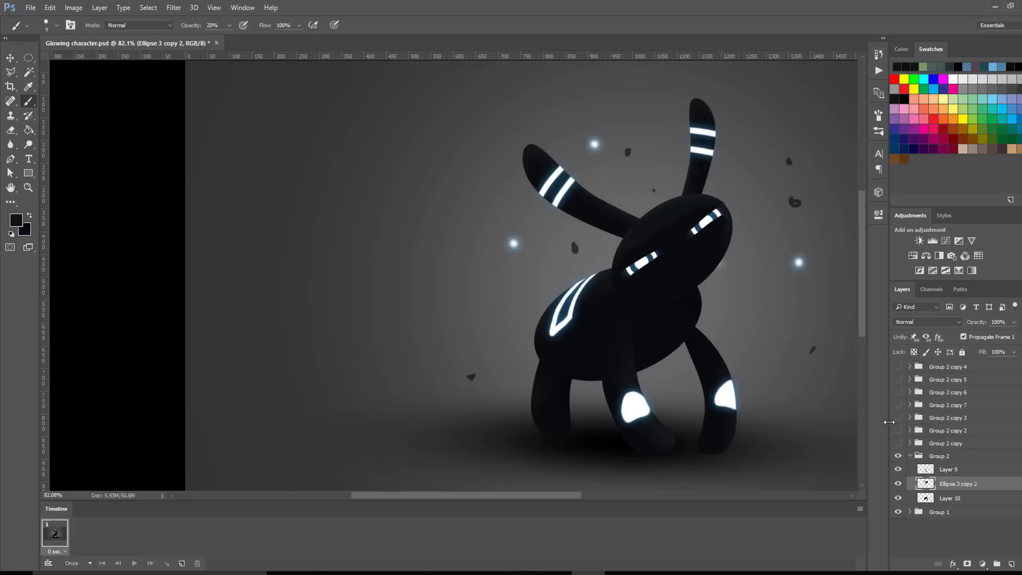
left_click(911, 455)
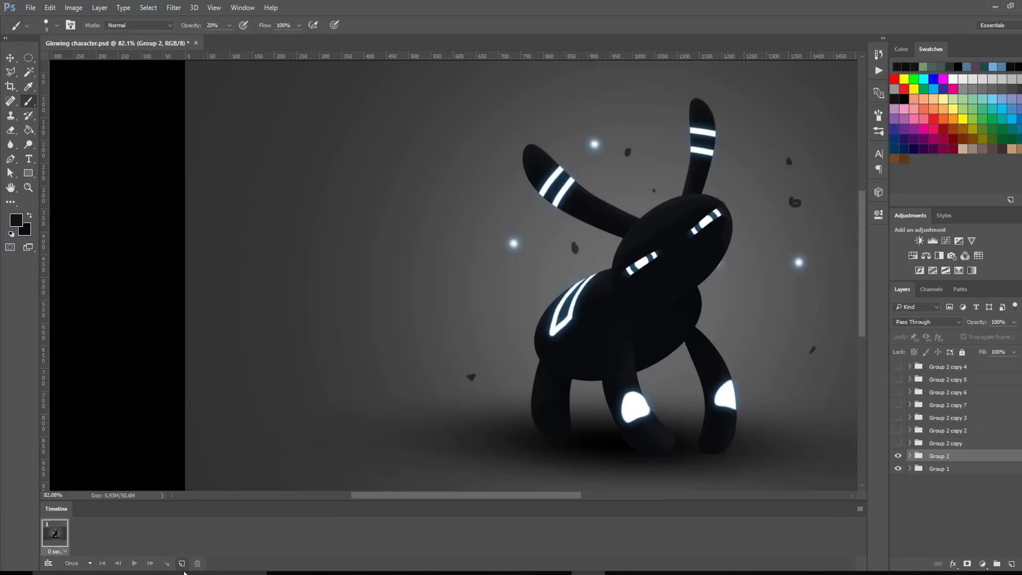
- Duplicate the first animation frame seven times to make eight frames
left_click(183, 564)
left_click(183, 564)
left_click(183, 564)
left_click(182, 564)
left_click(182, 564)
left_click(182, 564)
left_click(183, 564)
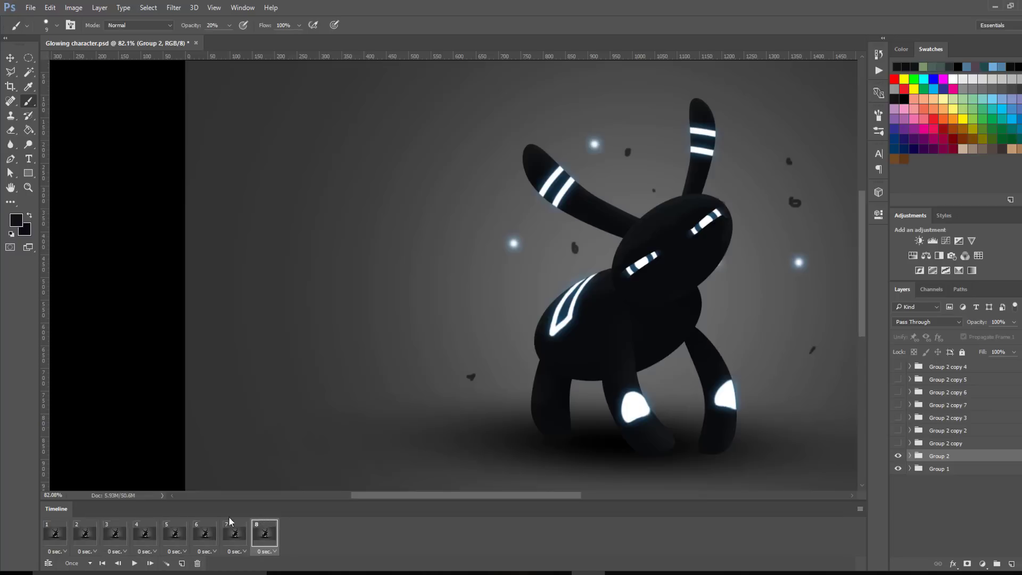
- Set frame 2 to show Group 2 copy instead of Group 2
left_click(56, 533)
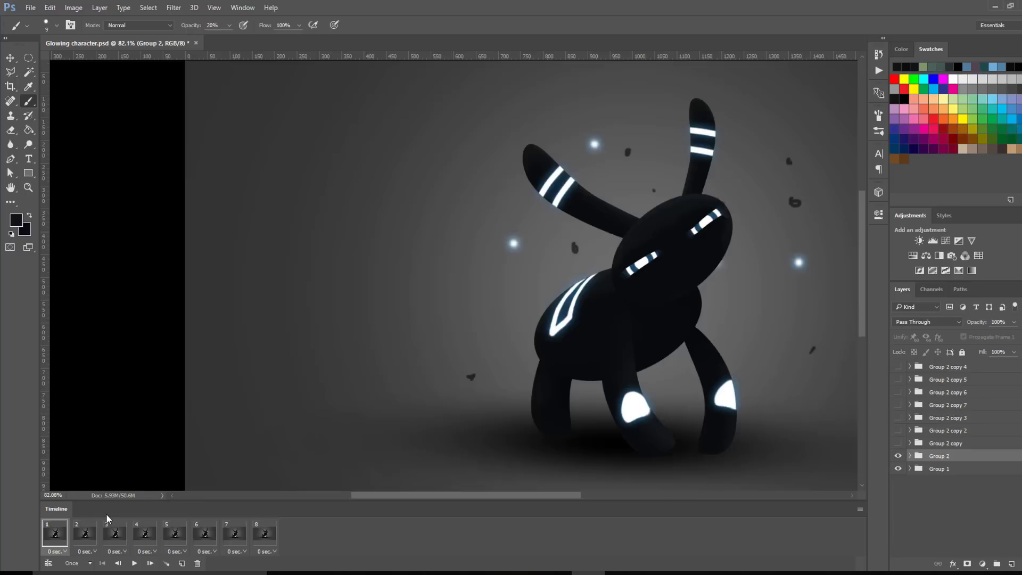
left_click(85, 533)
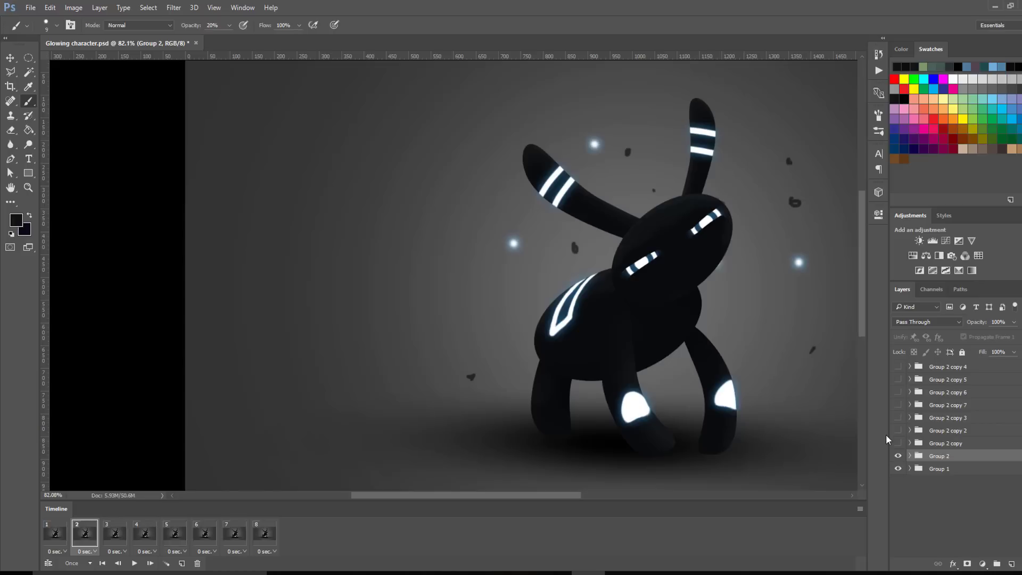
left_click(898, 444)
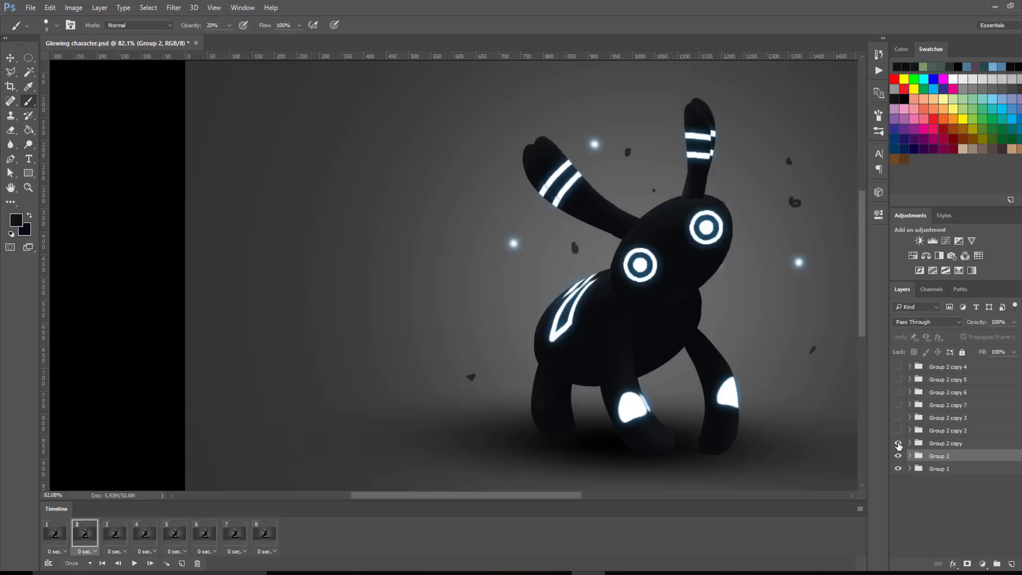
left_click(898, 456)
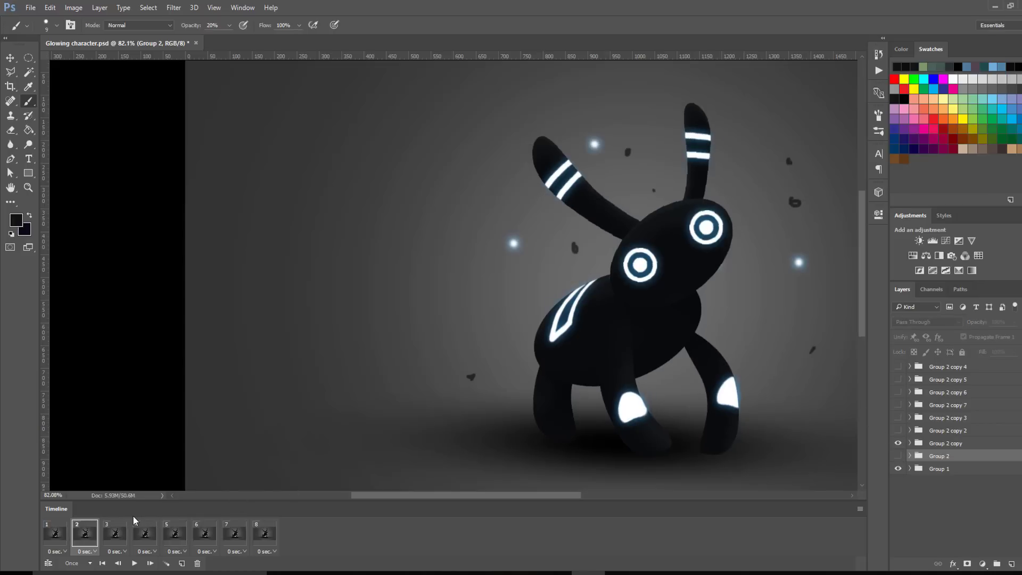
- Set frame 3 to show Group 2 copy 2 instead of Group 2
left_click(113, 533)
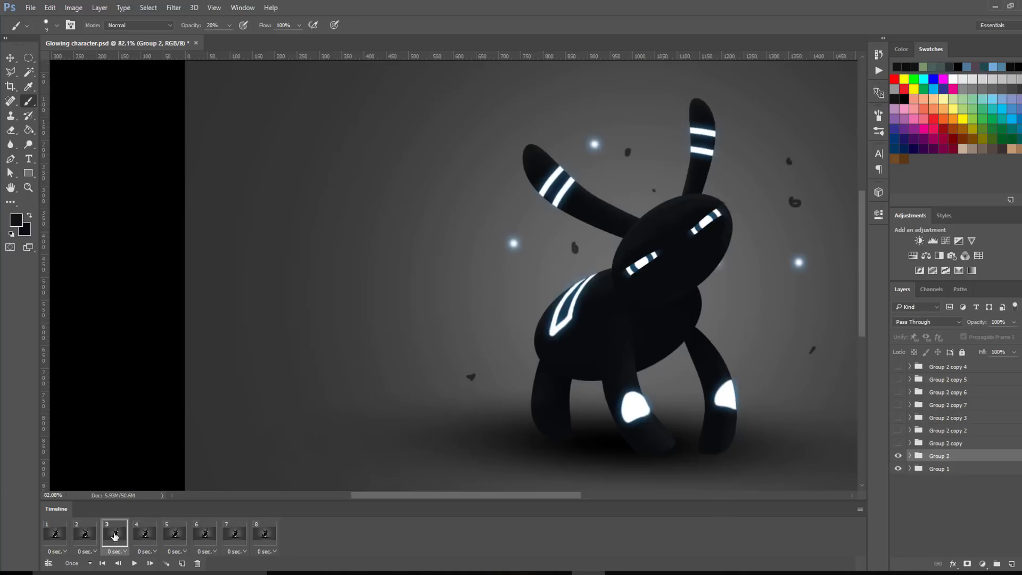
left_click(898, 456)
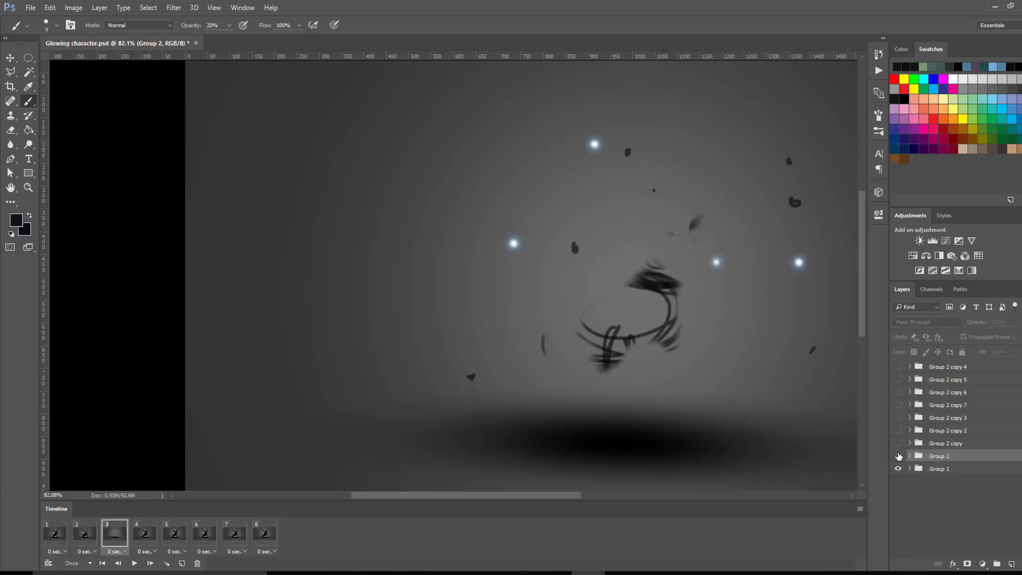
left_click(898, 431)
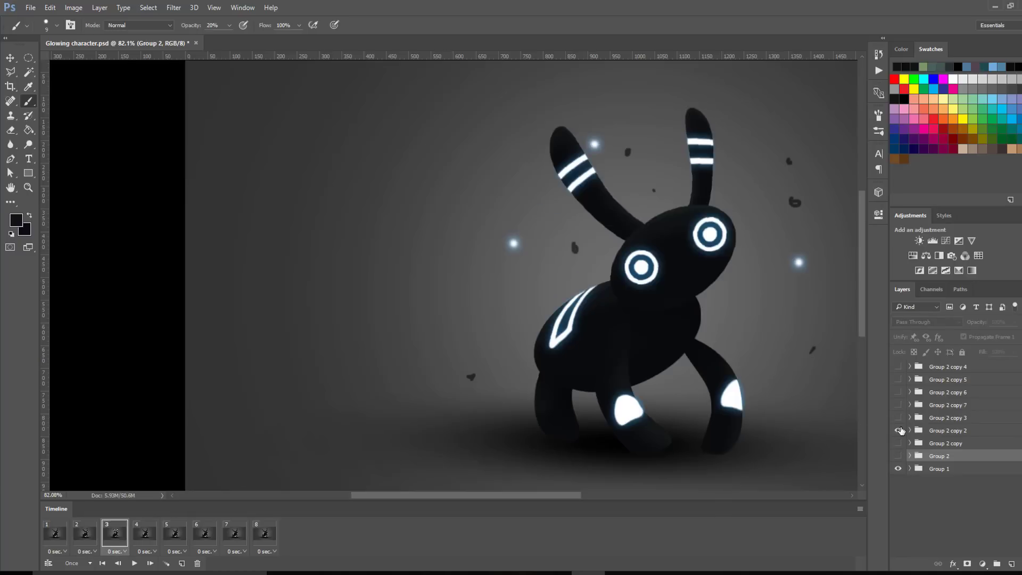
- Set frame 4 to show Group 2 copy 3 instead of Group 2
left_click(143, 534)
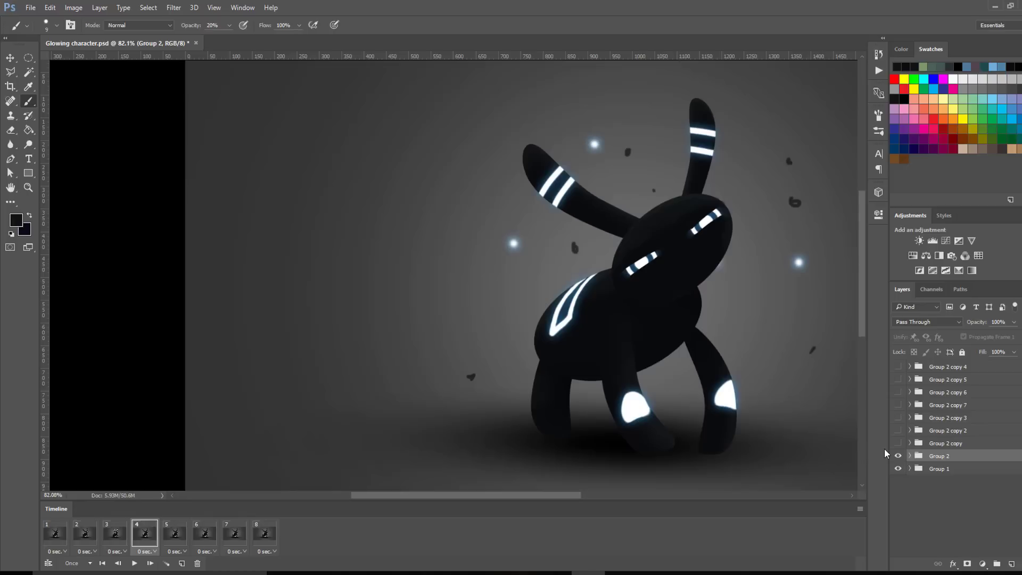
left_click(899, 456)
left_click(899, 417)
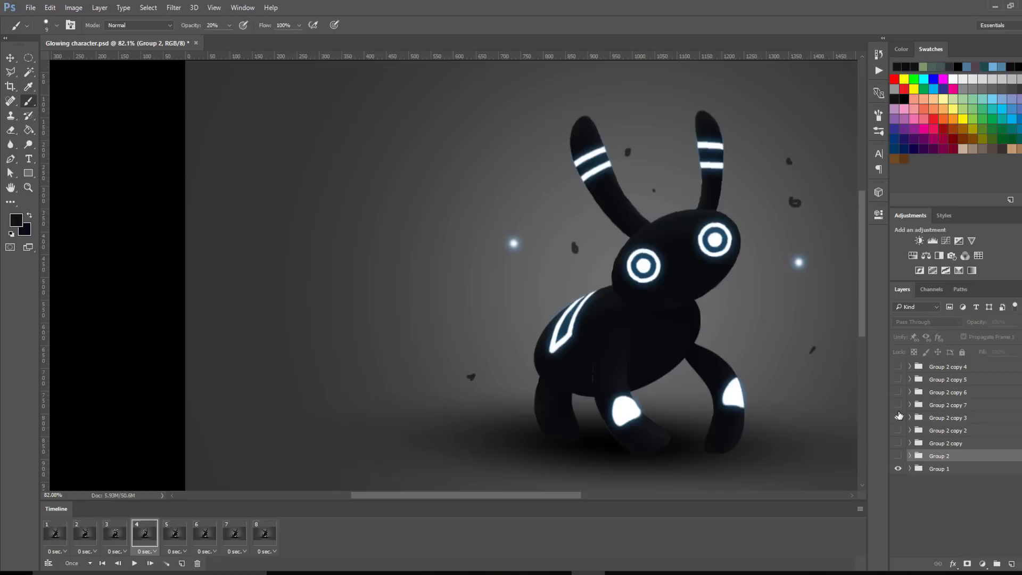
- Set frame 5 to show Group 2 copy 7 instead of Group 2
left_click(176, 534)
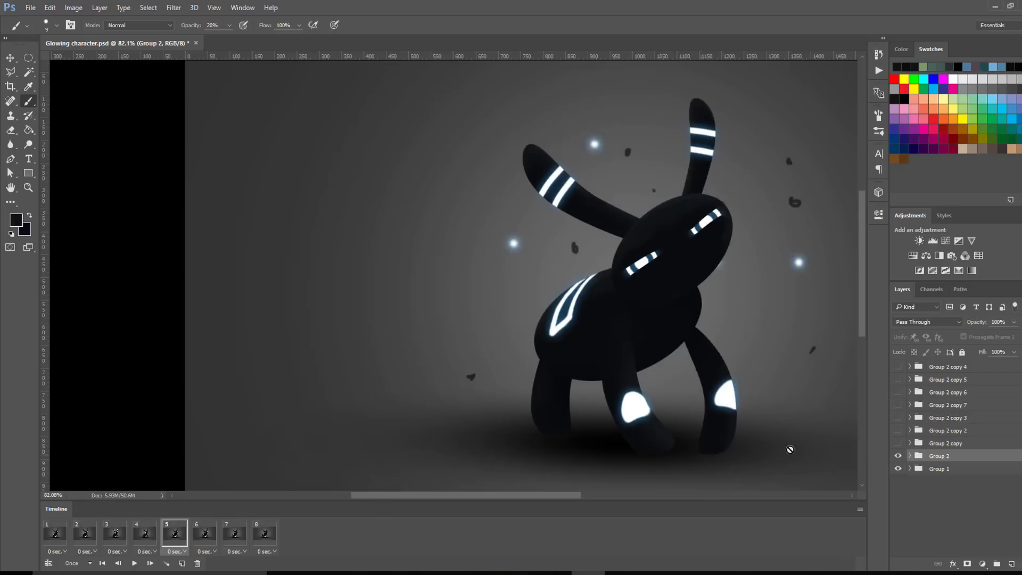
left_click(899, 457)
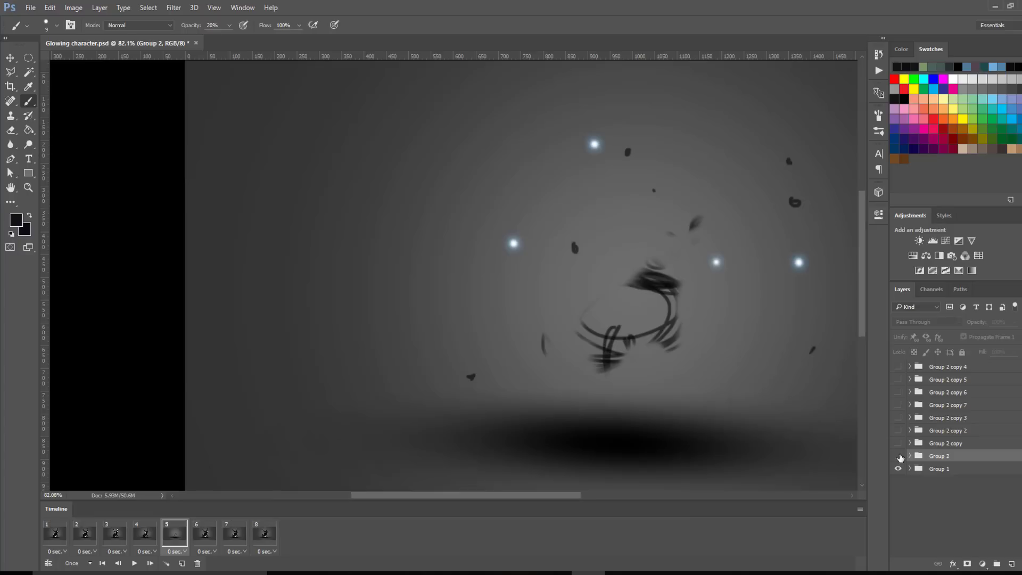
left_click(898, 405)
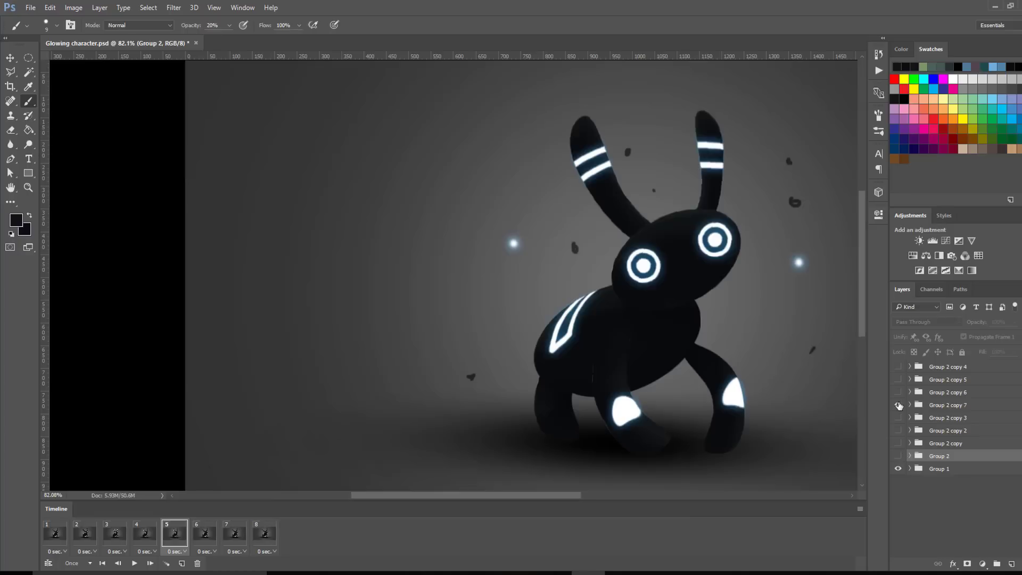
- Set frame 6 to show Group 2 copy 6 instead of Group 2
left_click(201, 534)
left_click(898, 457)
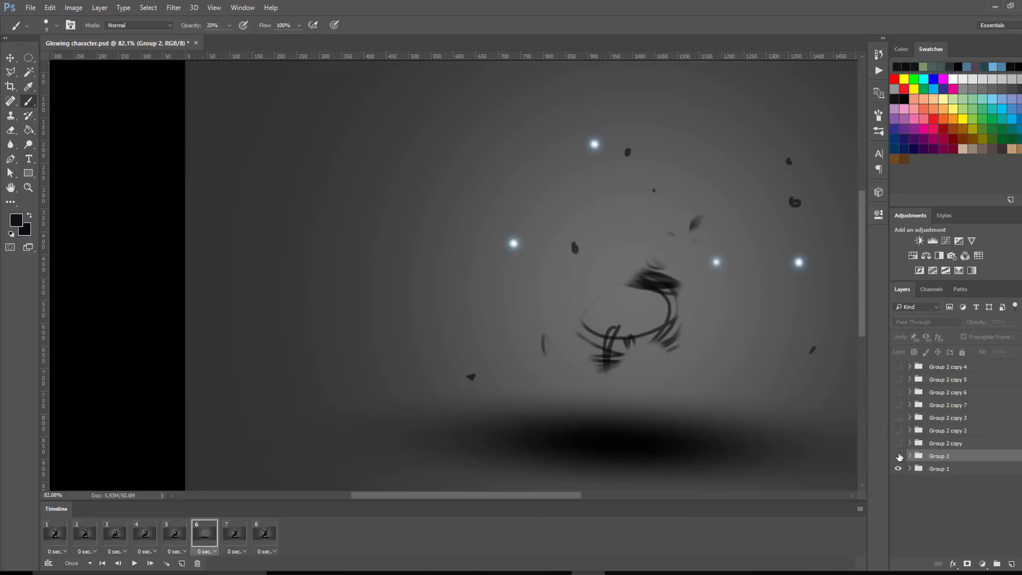
left_click(899, 392)
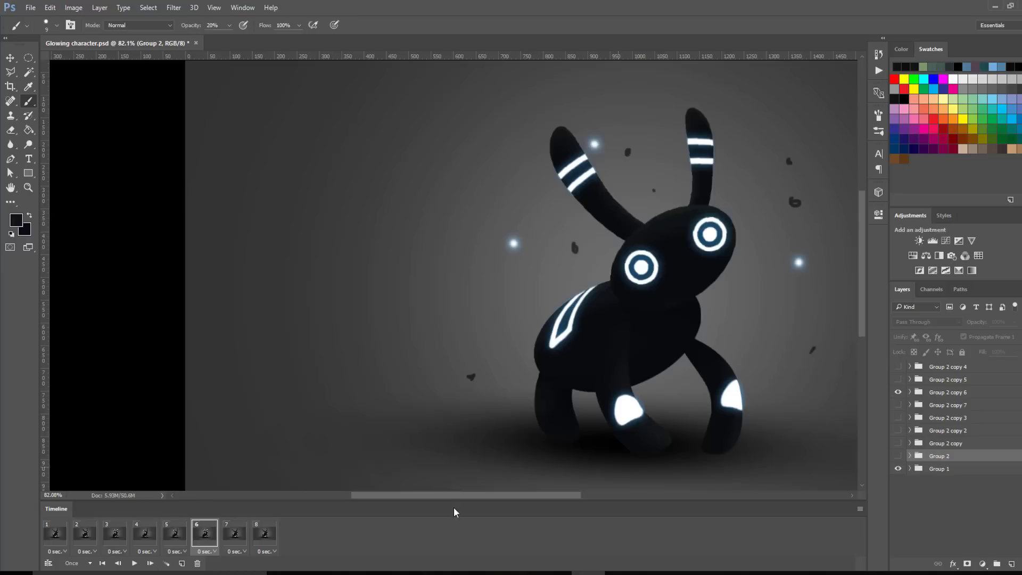
- Set frame 7 to show Group 2 copy 5 instead of Group 2
left_click(235, 534)
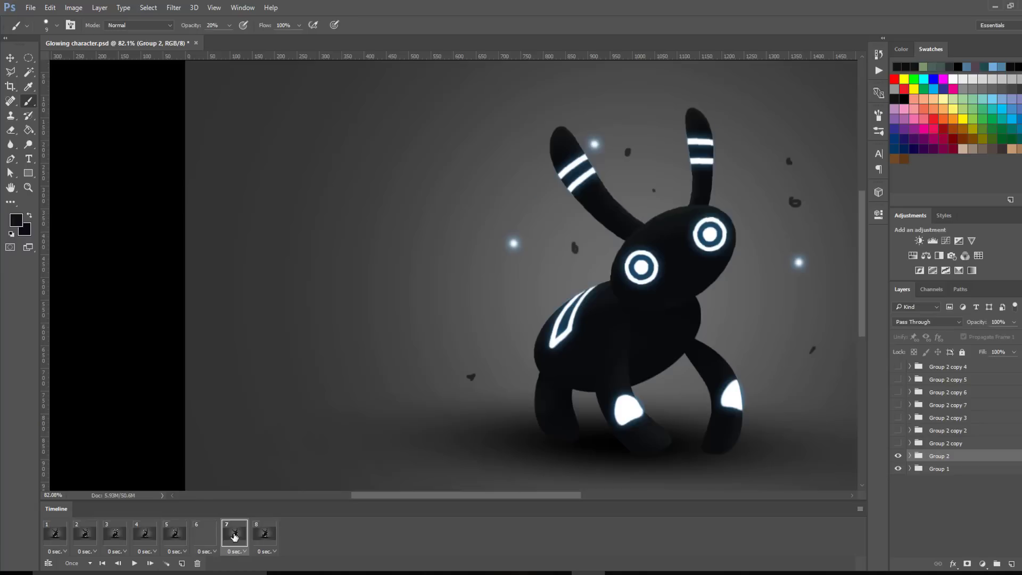
left_click(899, 456)
left_click(898, 382)
- Set frame 8 to show Group 2 copy 4 instead of Group 2
left_click(265, 534)
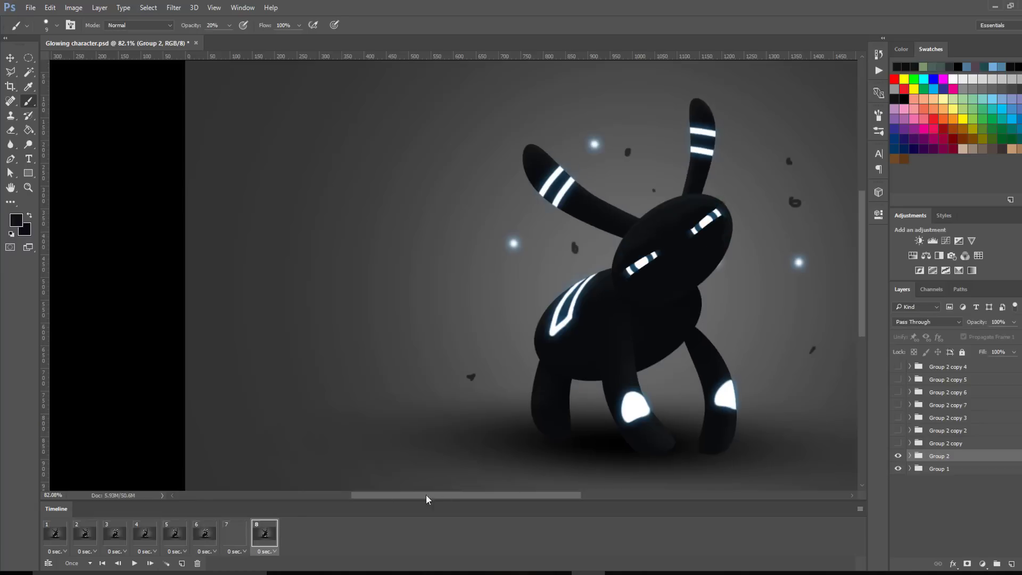
left_click(899, 456)
left_click(898, 367)
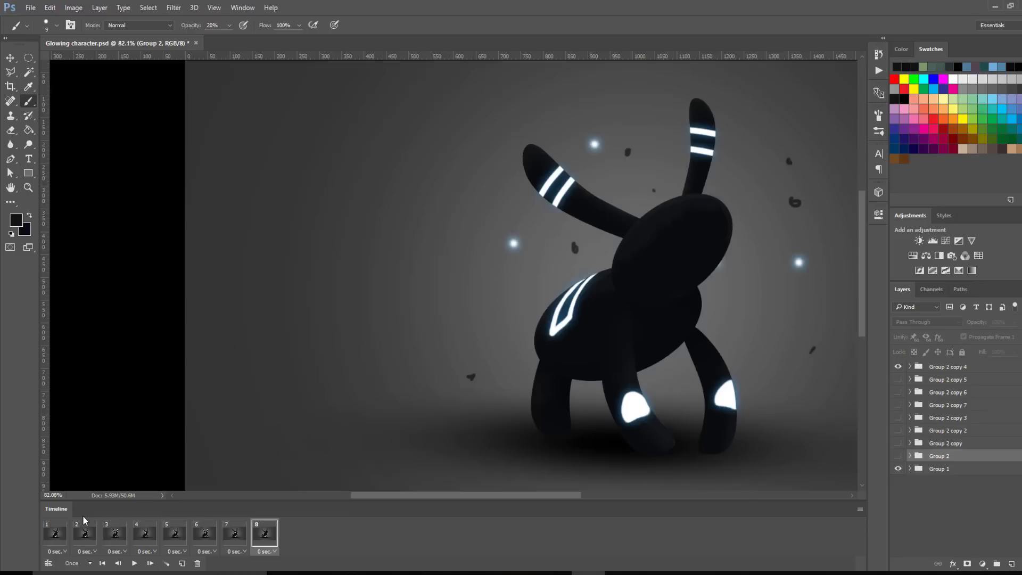
- Step through timeline frames 1 to 7 to check which pose each one shows
left_click(57, 534)
left_click(84, 534)
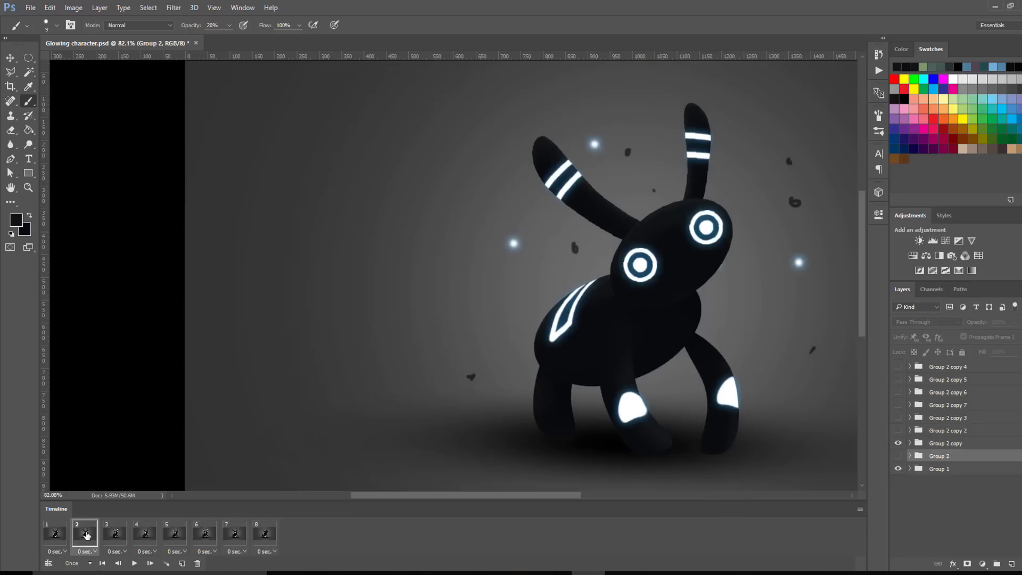
left_click(107, 537)
left_click(145, 534)
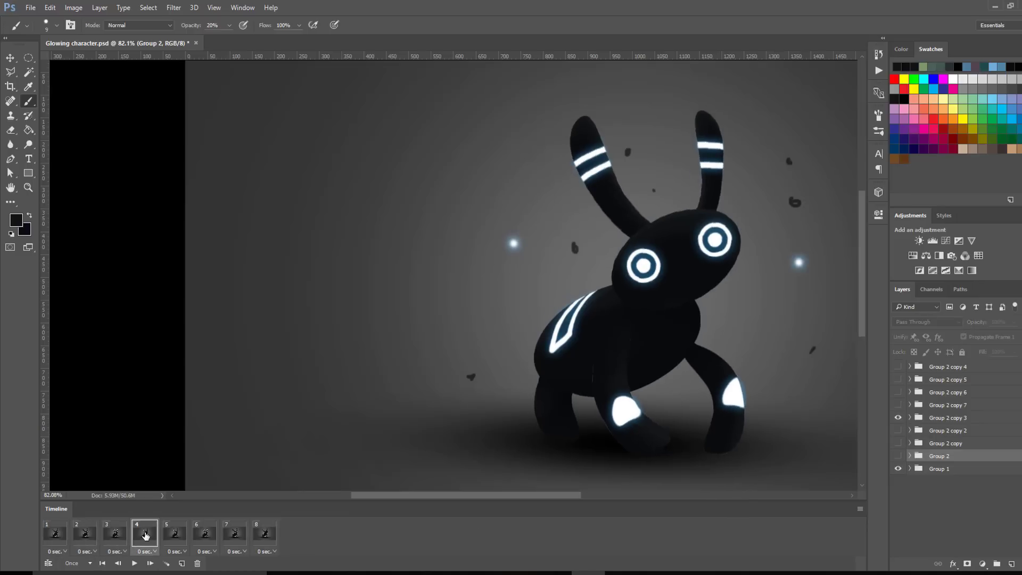
left_click(174, 534)
left_click(205, 534)
left_click(234, 534)
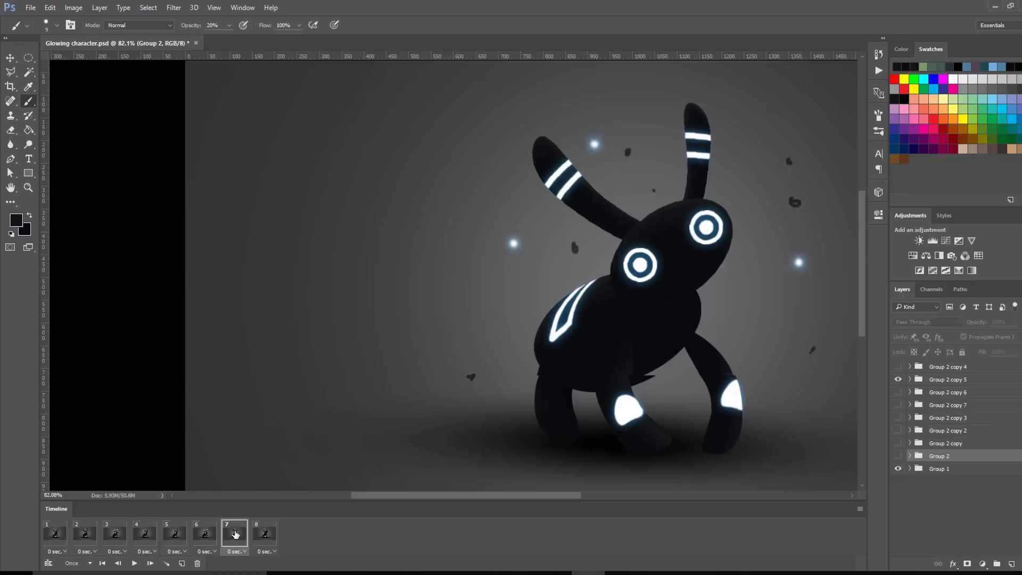
- Select all eight frames, set the animation to loop forever and give every frame a 0.1-second delay
left_click(53, 541)
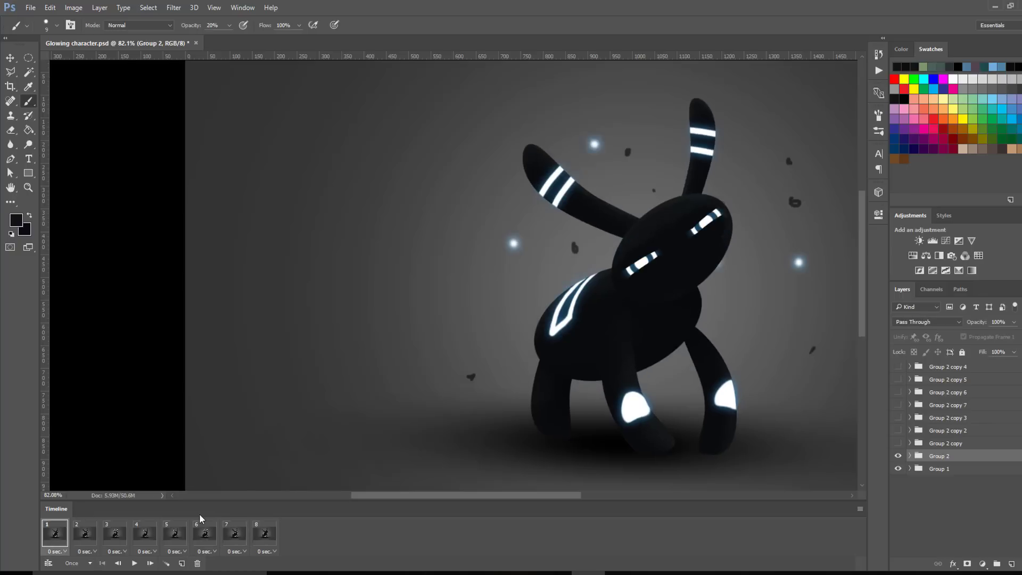
left_click(267, 537, "shift")
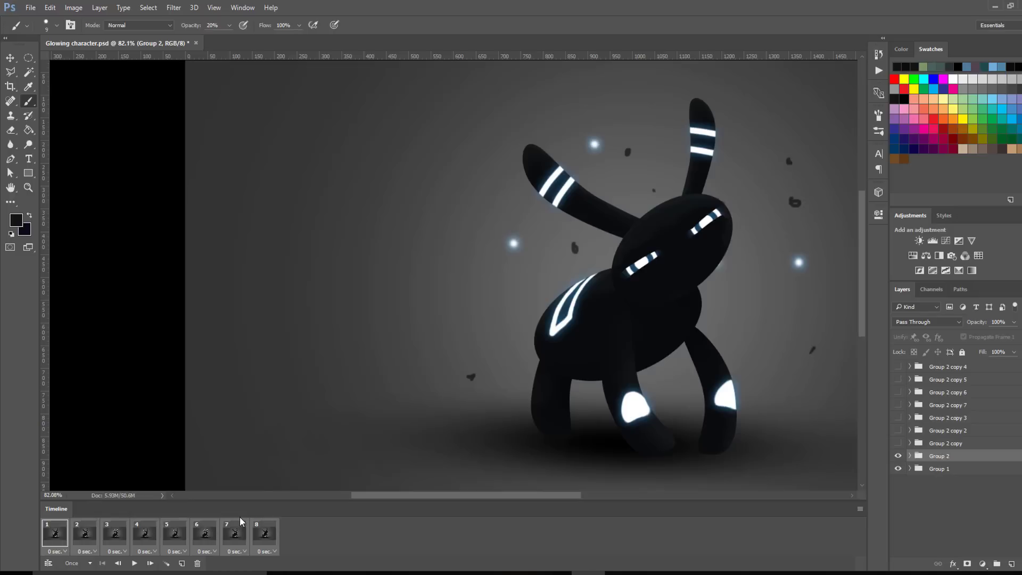
left_click(75, 563)
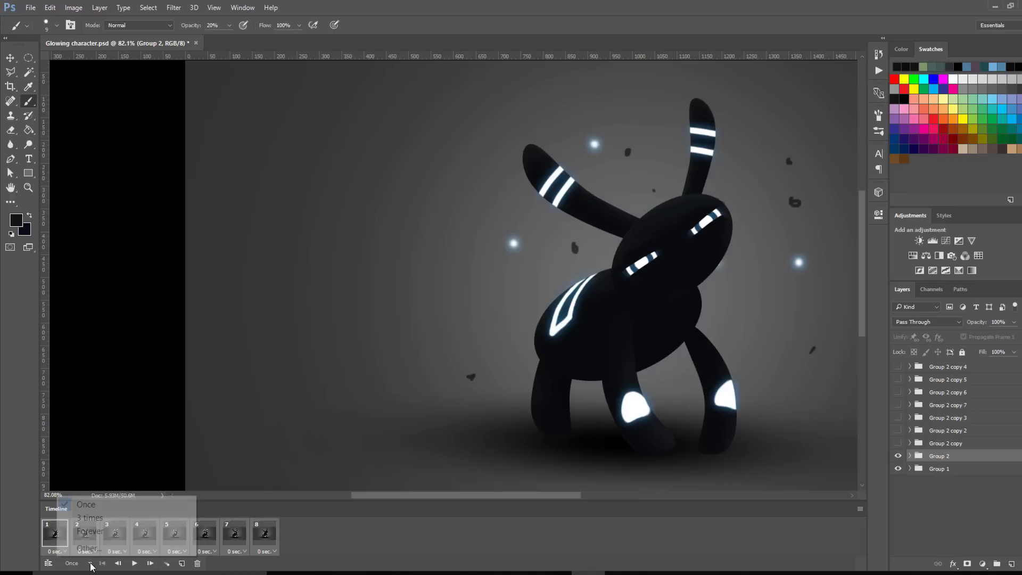
left_click(98, 530)
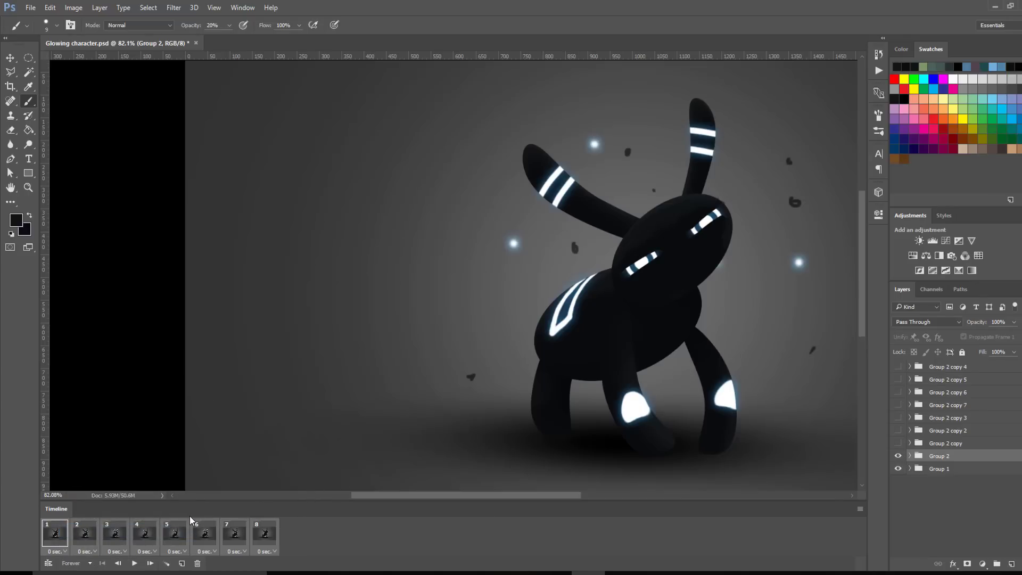
left_click(64, 552)
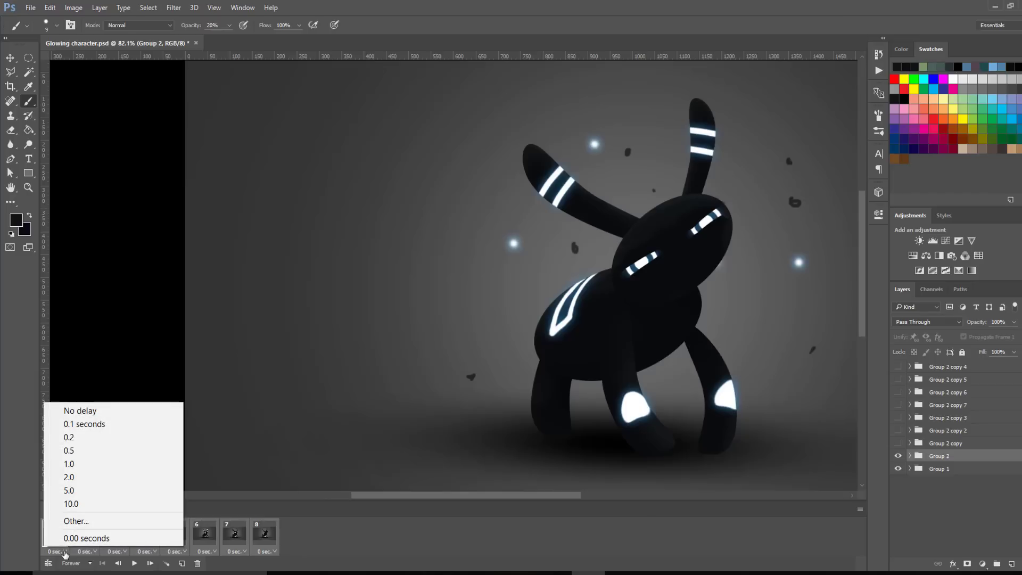
left_click(109, 429)
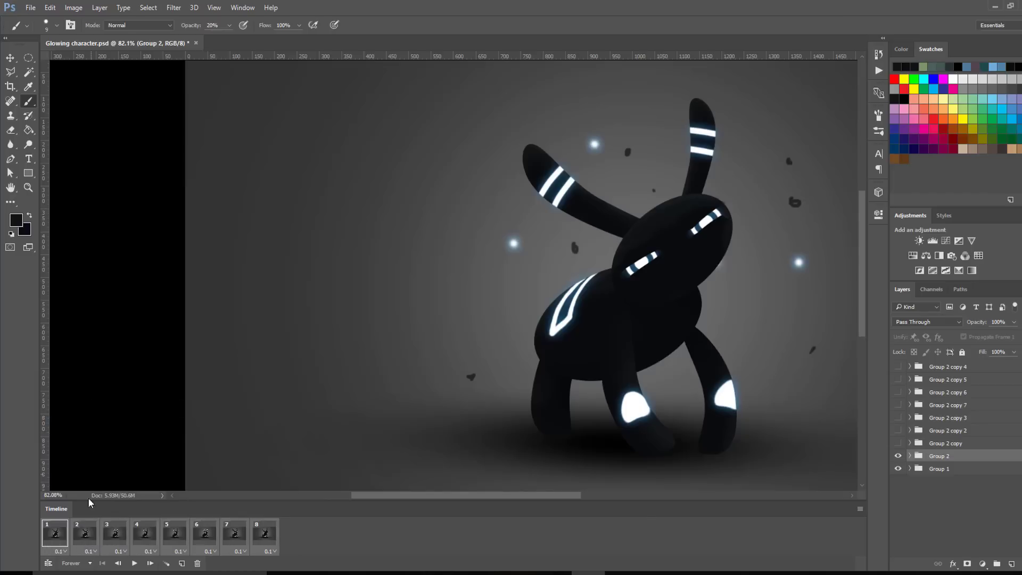
- Preview the looping animation from frame 1 with the whole canvas in view
left_click(58, 536)
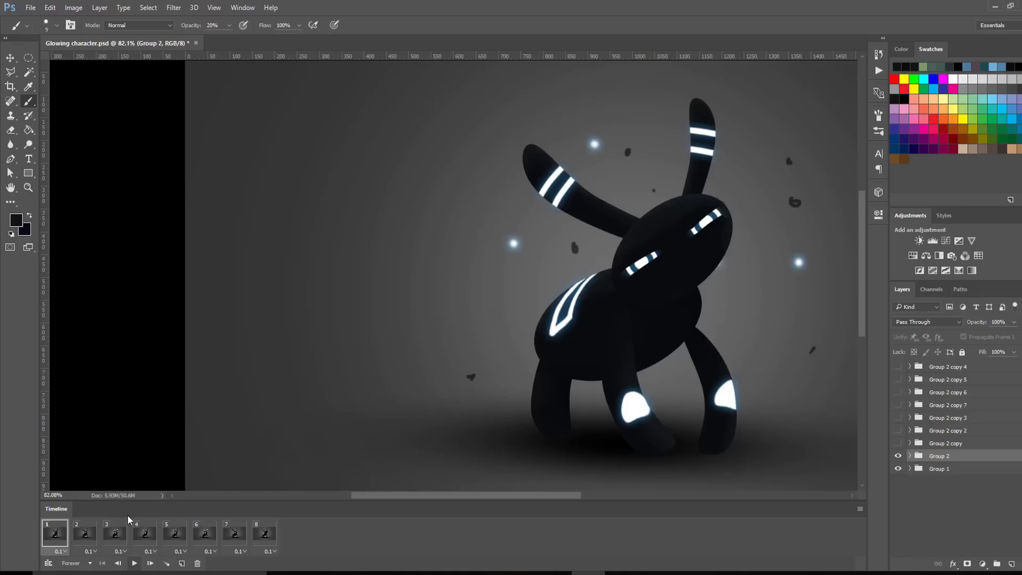
key("z")
left_click_drag(617, 365, 597, 374)
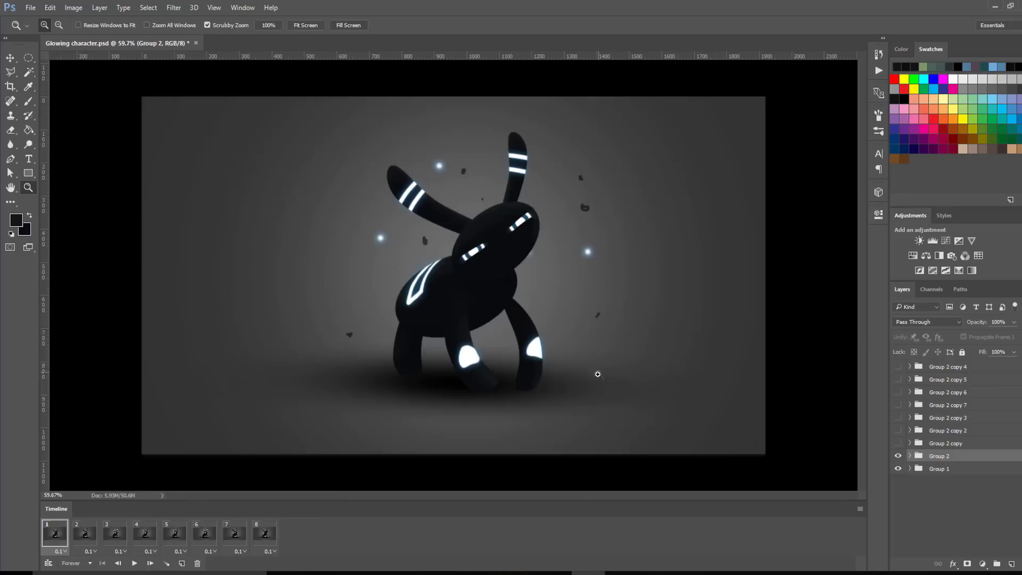
left_click(135, 563)
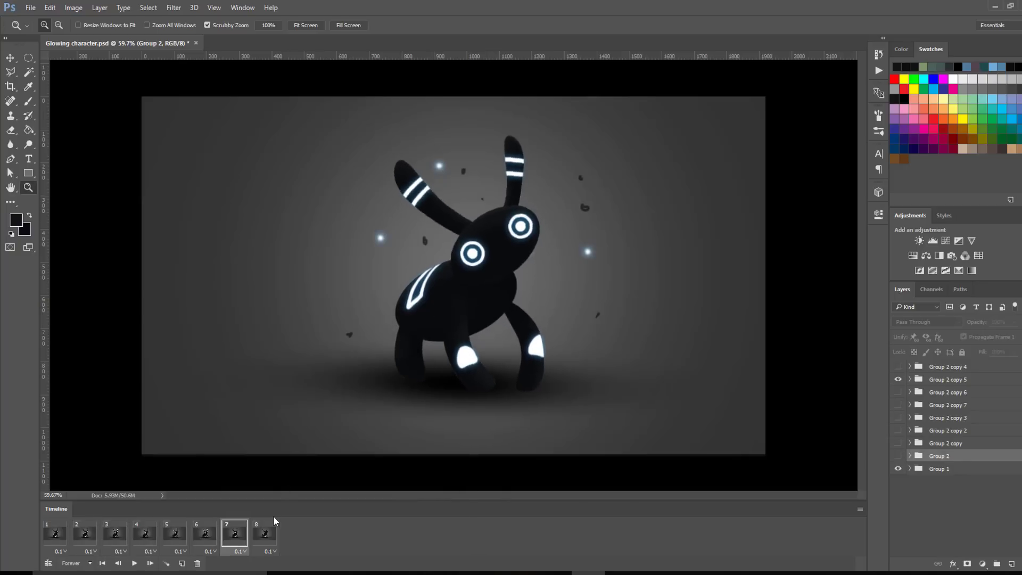
- Set the delay of all eight frames to a custom 0.05 seconds
left_click(264, 539)
left_click(55, 532, "shift")
left_click(63, 552)
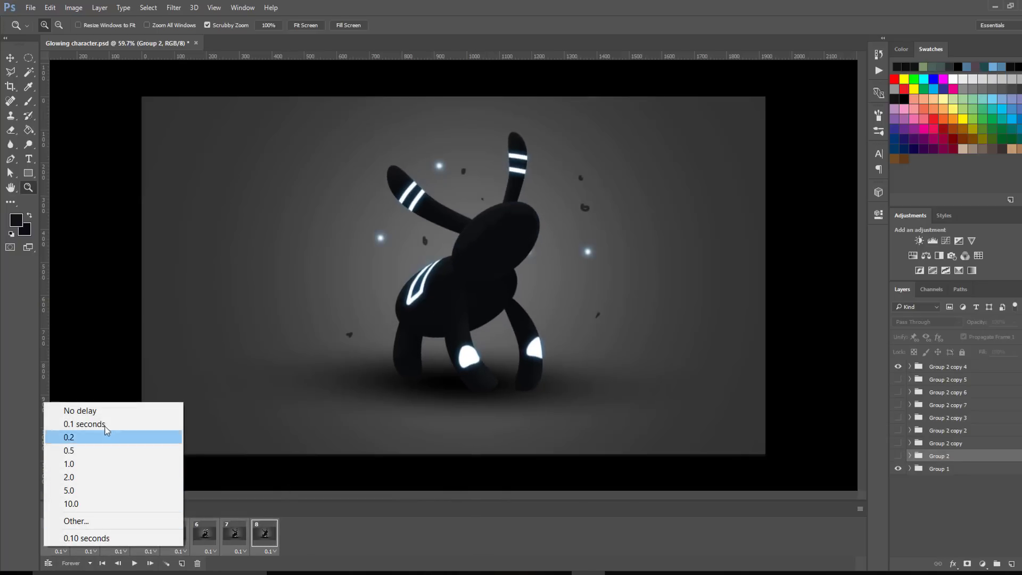
left_click(105, 521)
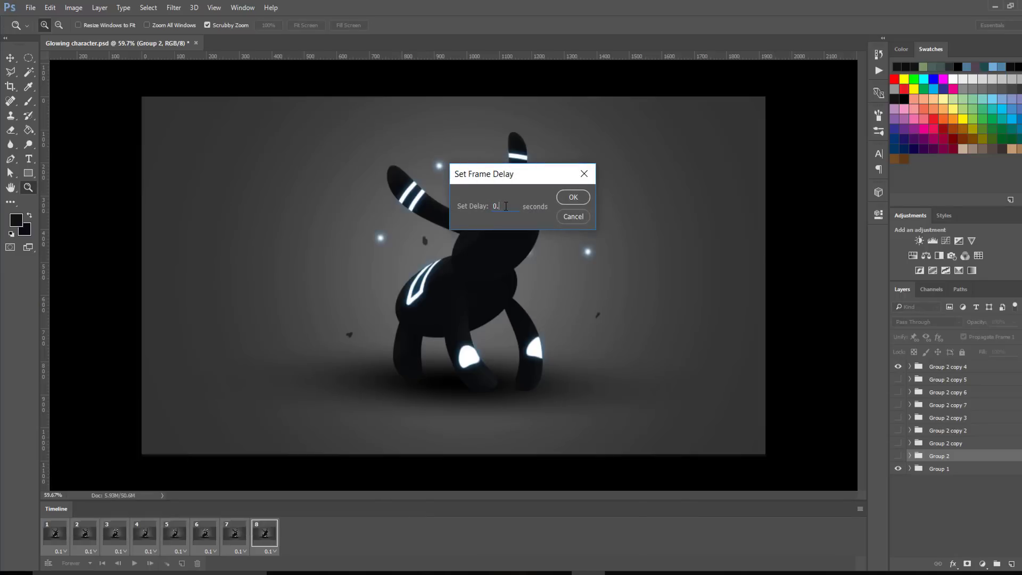
left_click(574, 198)
- Replay the animation from the first frame to check the 0.05-second timing
left_click(102, 563)
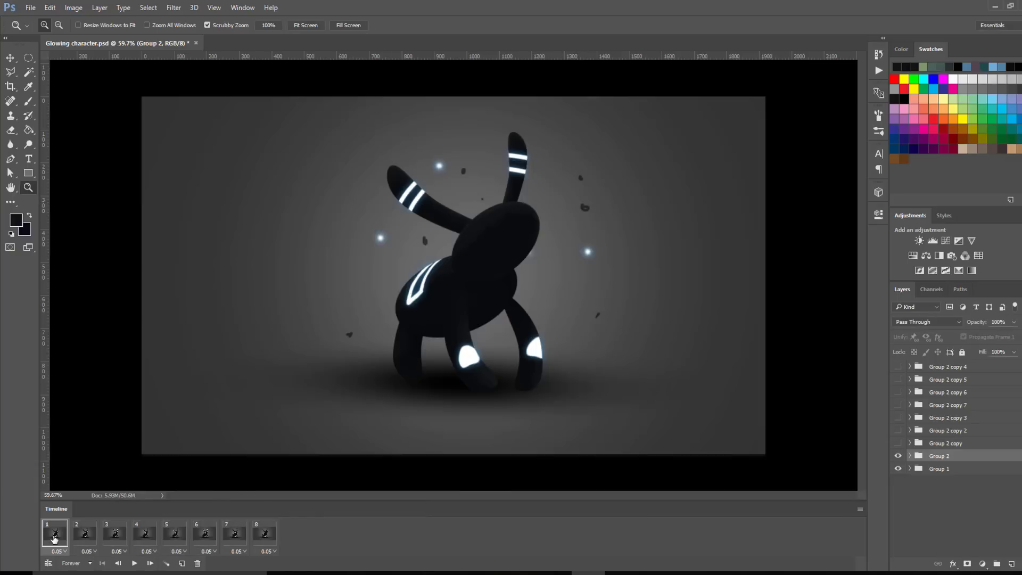
left_click(134, 563)
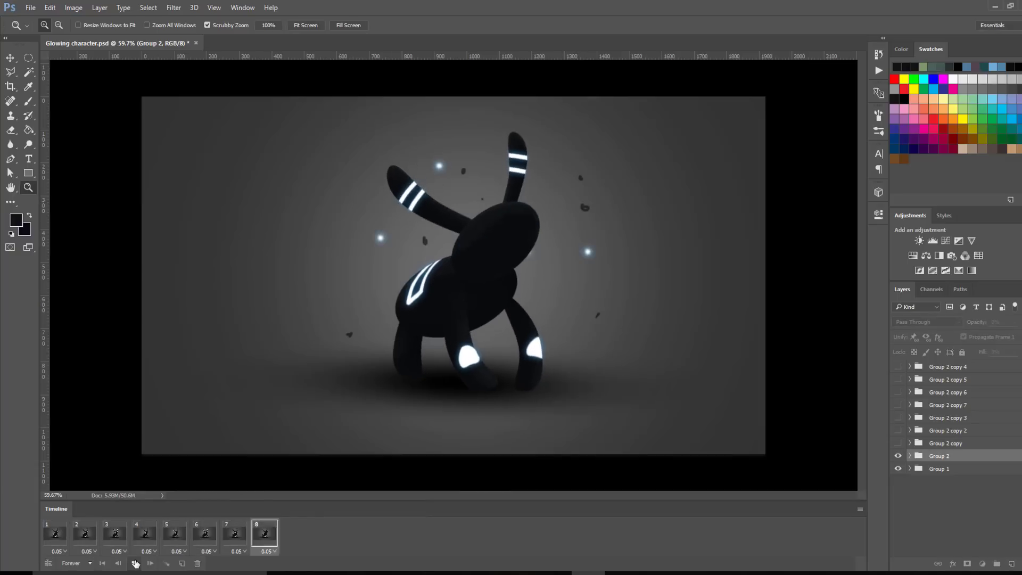